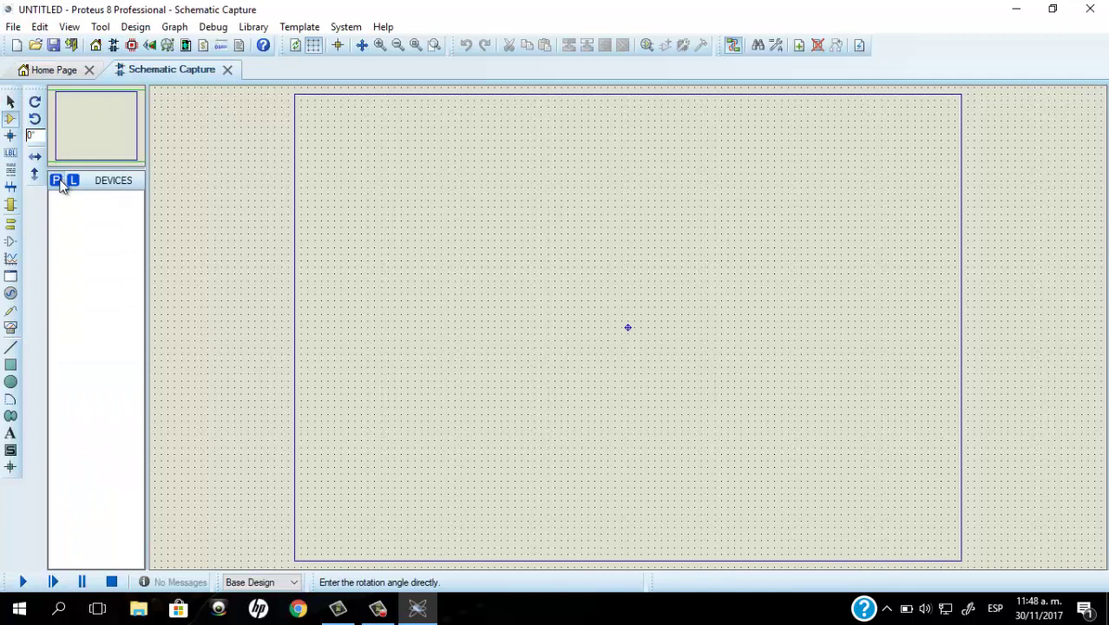
# Add the 555 Timer/Oscillator and the generic resistor RES to the schematic's device list
pyautogui.click(56, 180)
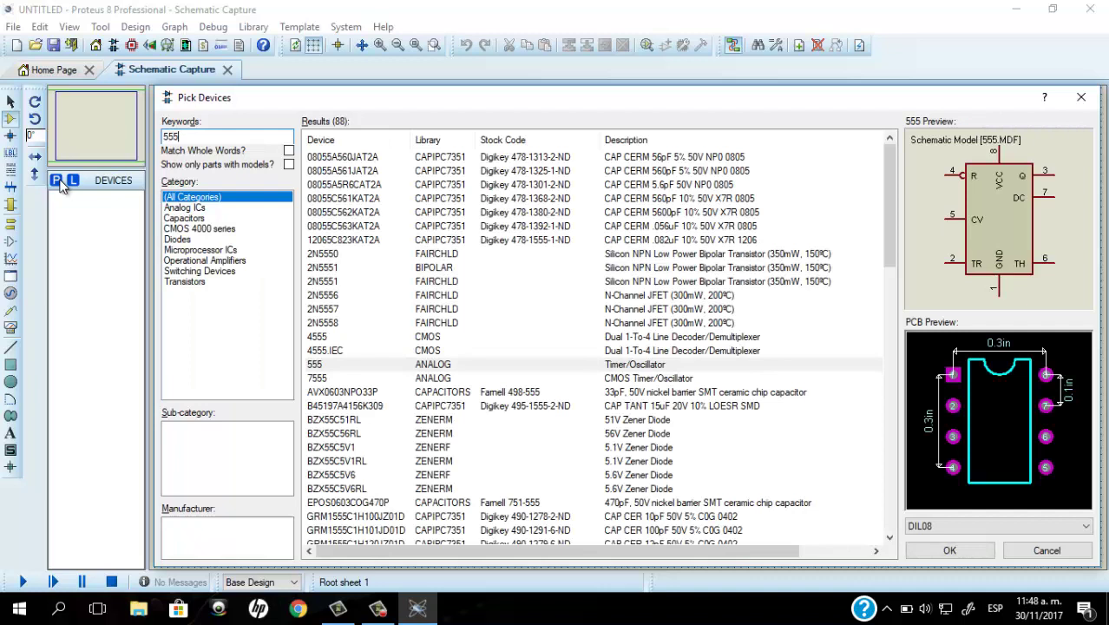
pyautogui.doubleClick(317, 365)
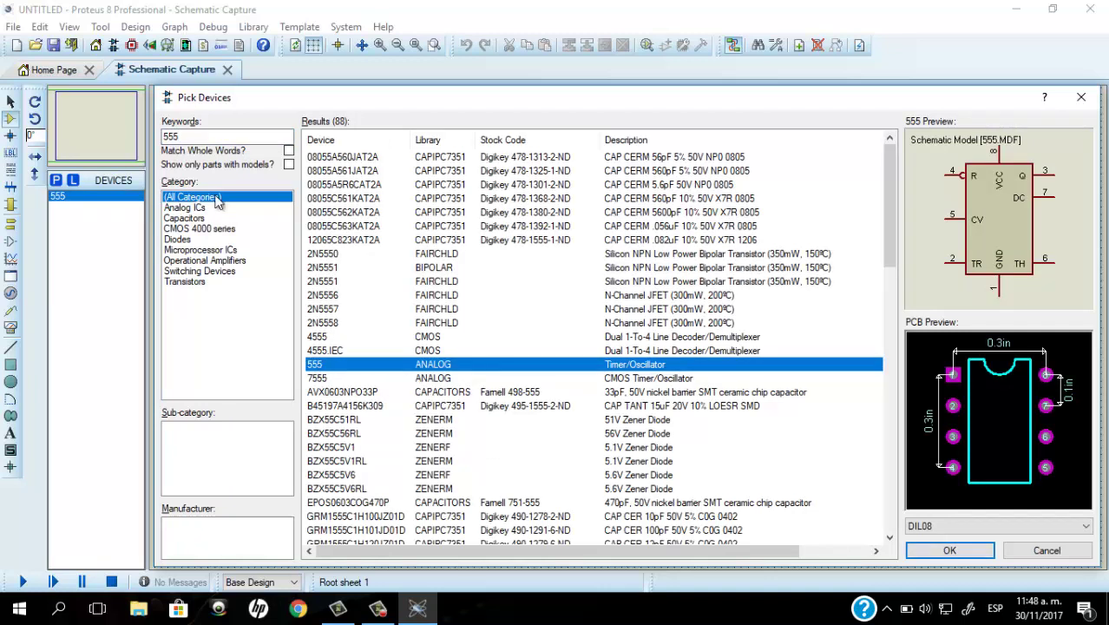
pyautogui.click(194, 139)
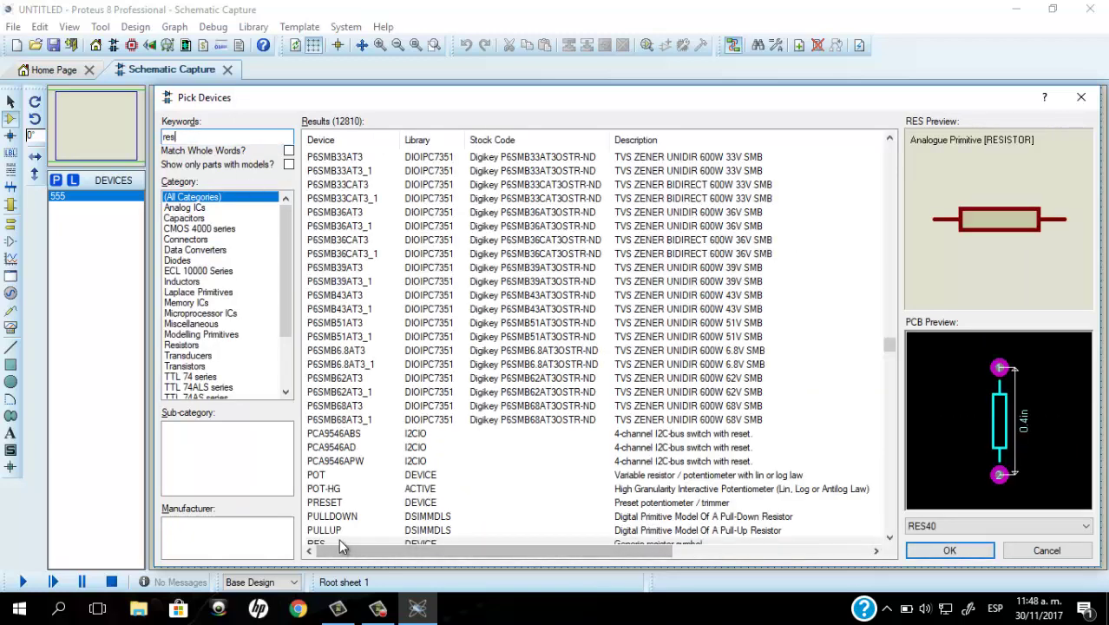
pyautogui.doubleClick(341, 543)
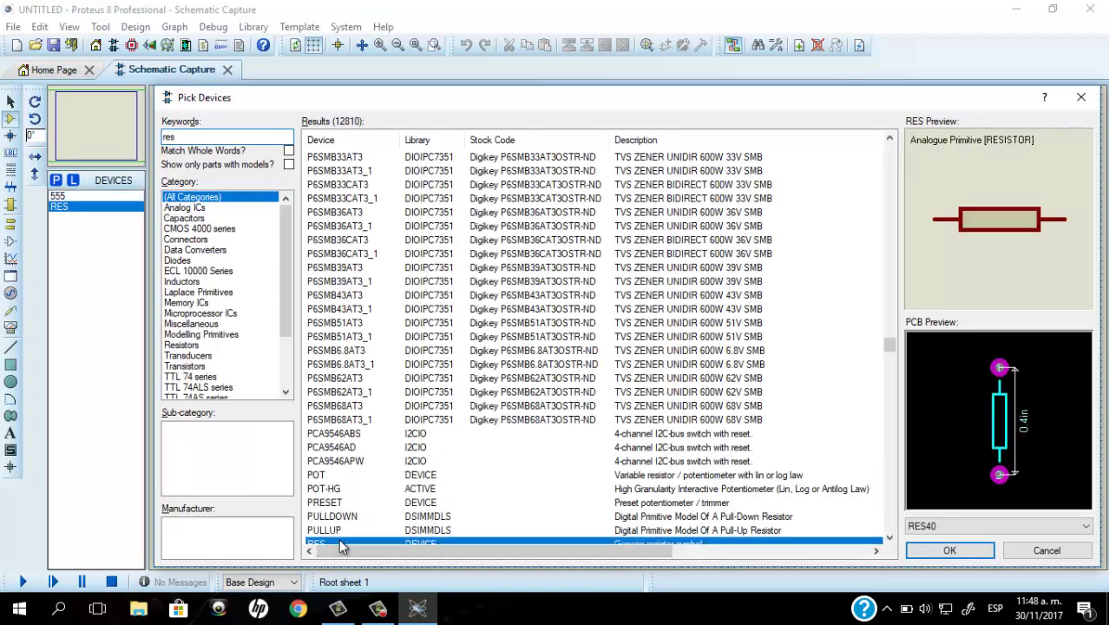
# Search the parts library for "pot hg" and add the POT-HG potentiometer to the device list
pyautogui.click(204, 137)
pyautogui.write('po')
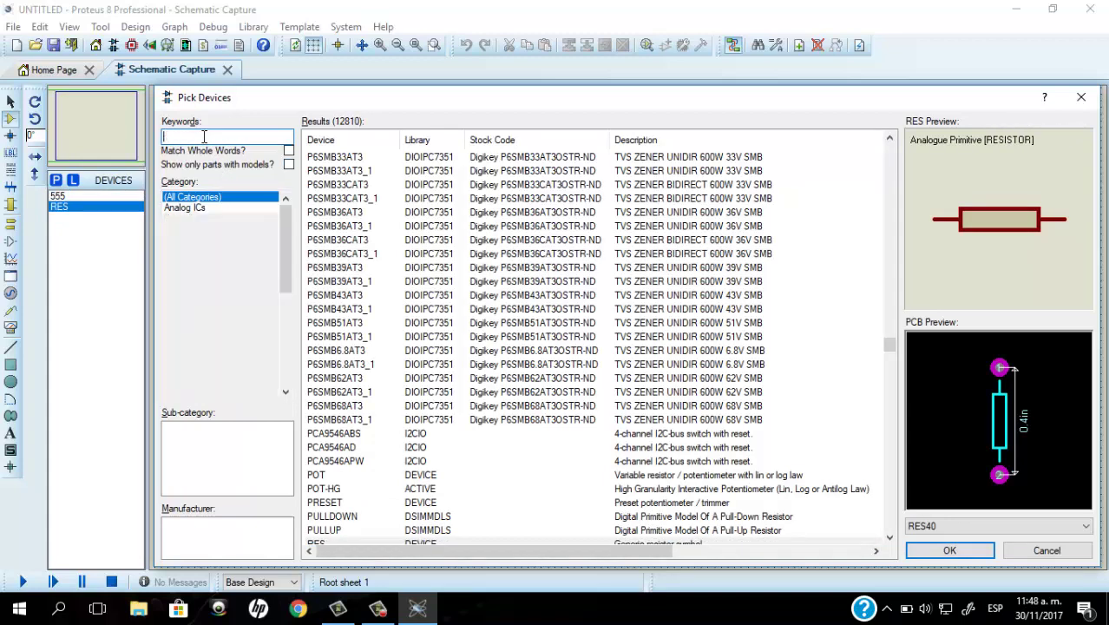
pyautogui.write('t hg')
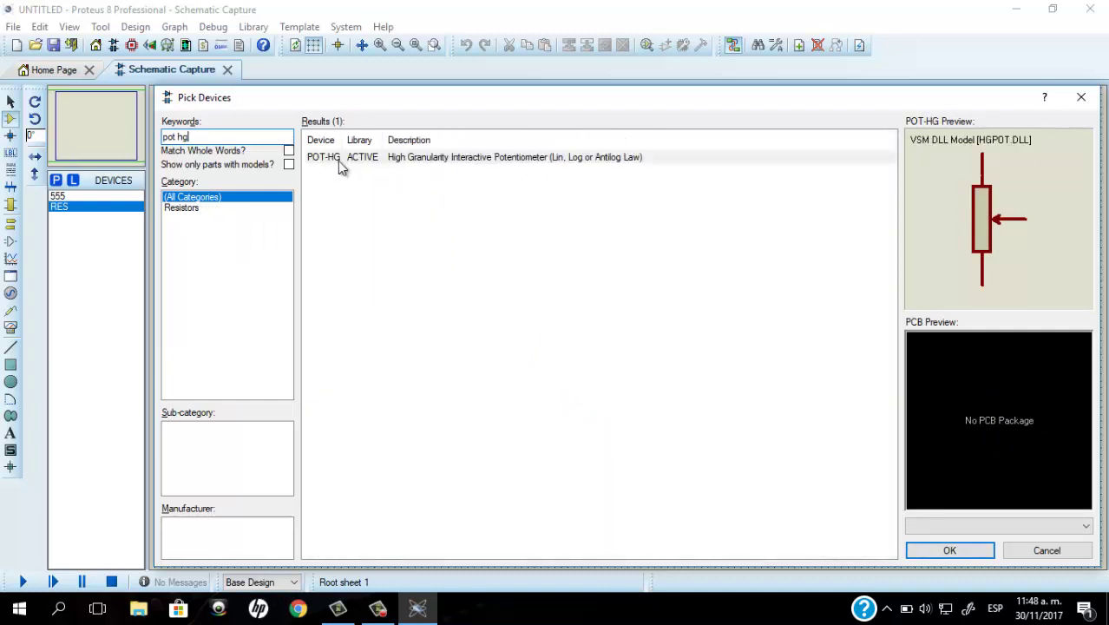
pyautogui.doubleClick(339, 158)
# Add the generic electrolytic capacitor CAP-ELEC from the Generic sub-category of Capacitors to the device list
pyautogui.click(222, 137)
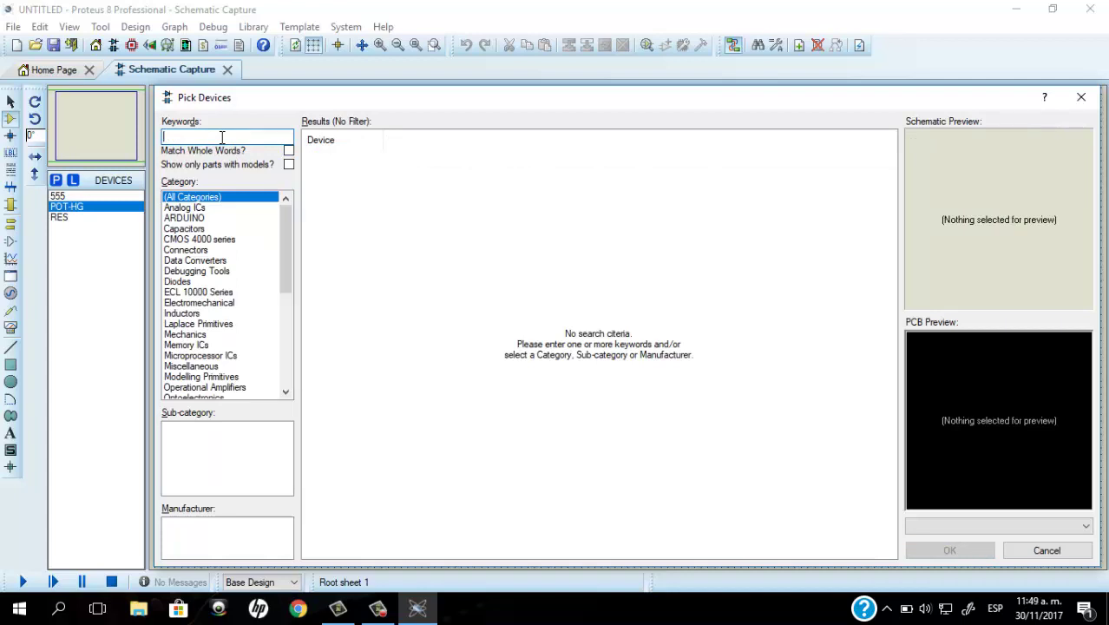
pyautogui.click(195, 229)
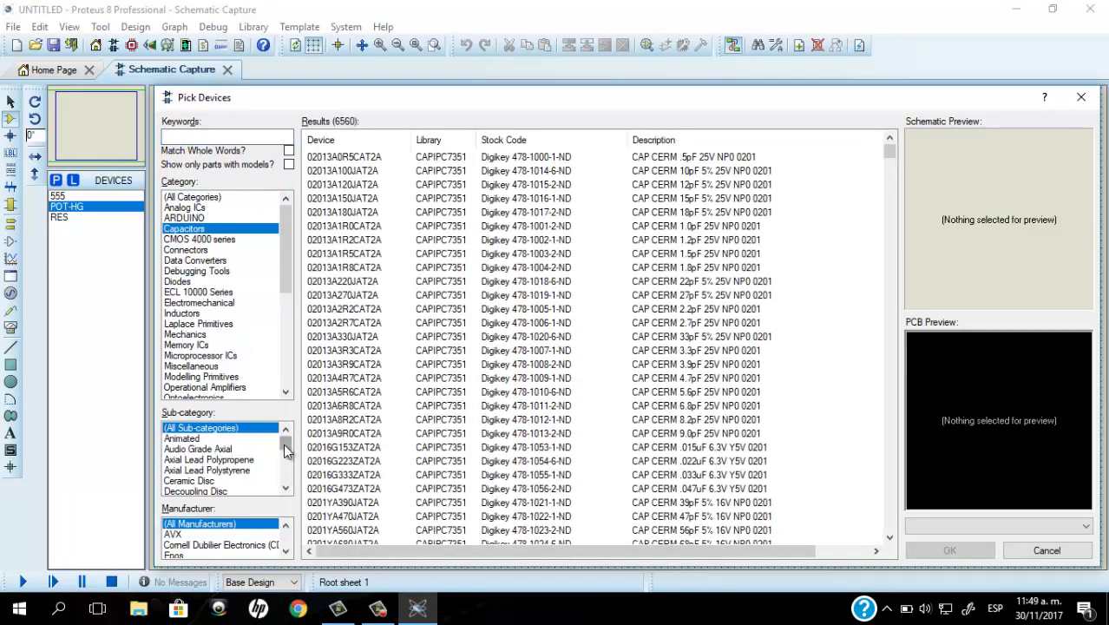
pyautogui.moveTo(286, 449); pyautogui.dragTo(283, 458)
pyautogui.click(286, 430)
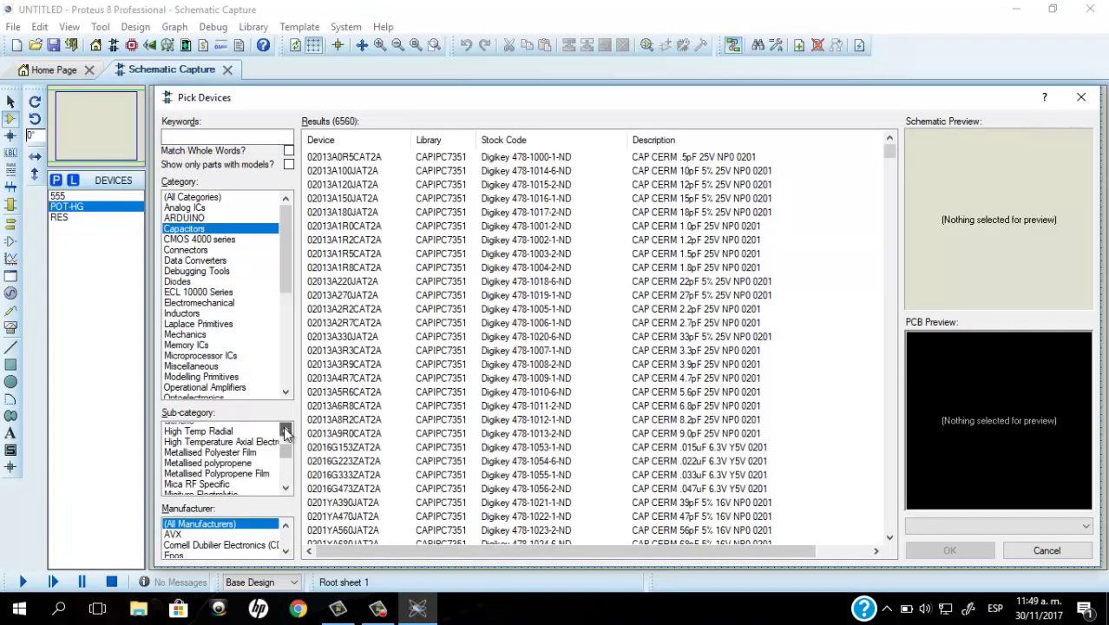
pyautogui.click(286, 431)
pyautogui.click(206, 439)
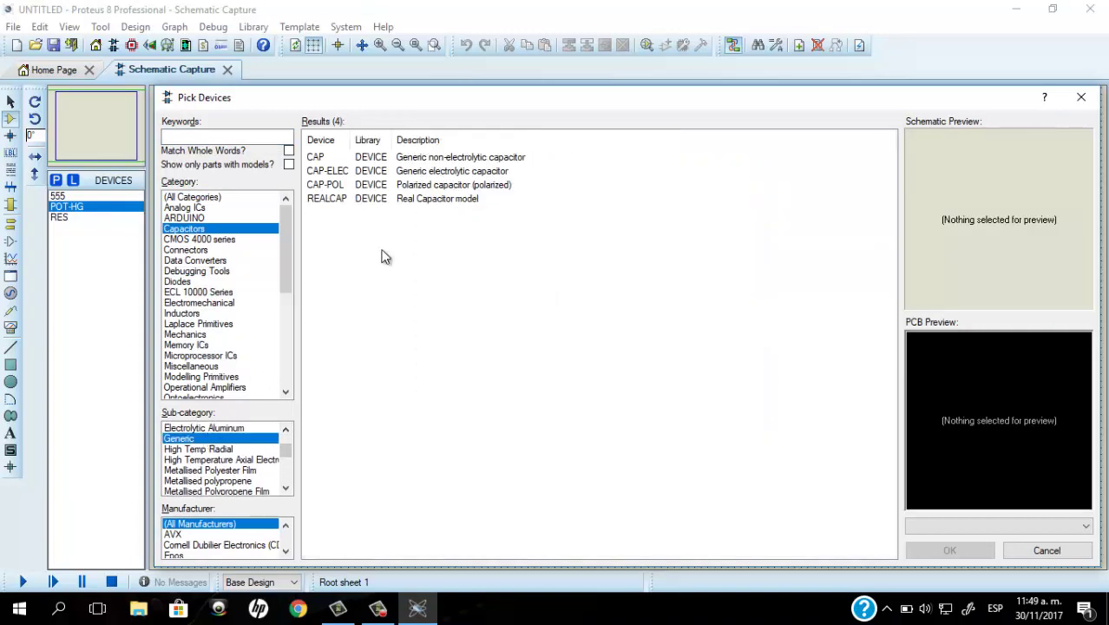
pyautogui.click(360, 173)
pyautogui.doubleClick(360, 173)
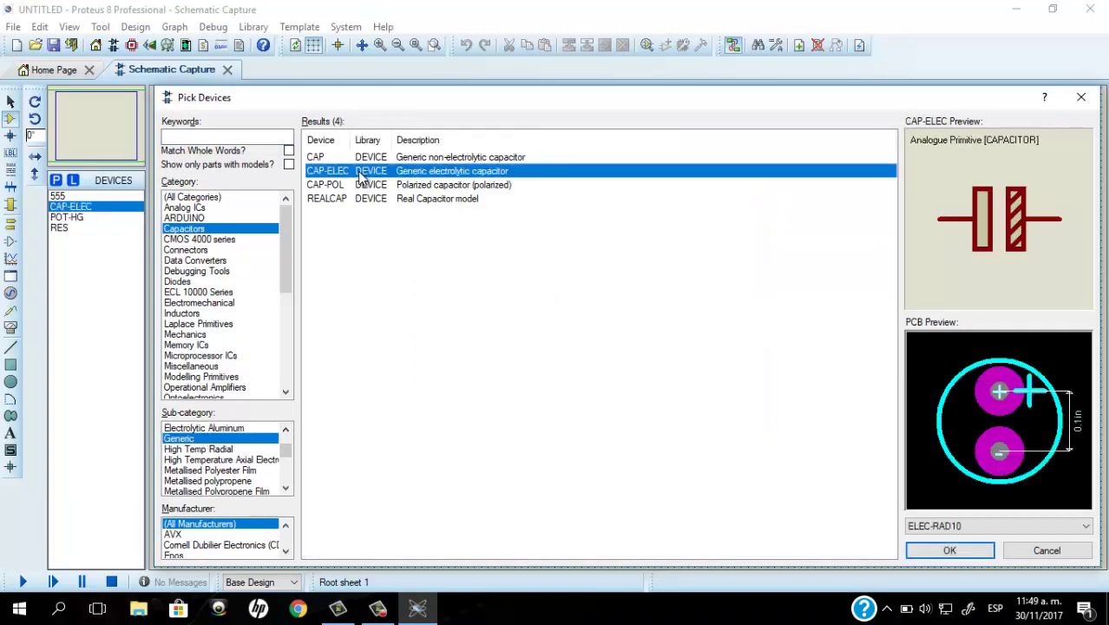
# Search the parts library for "led red" and add the animated LED-RED to the device list
pyautogui.click(202, 138)
pyautogui.click(202, 138)
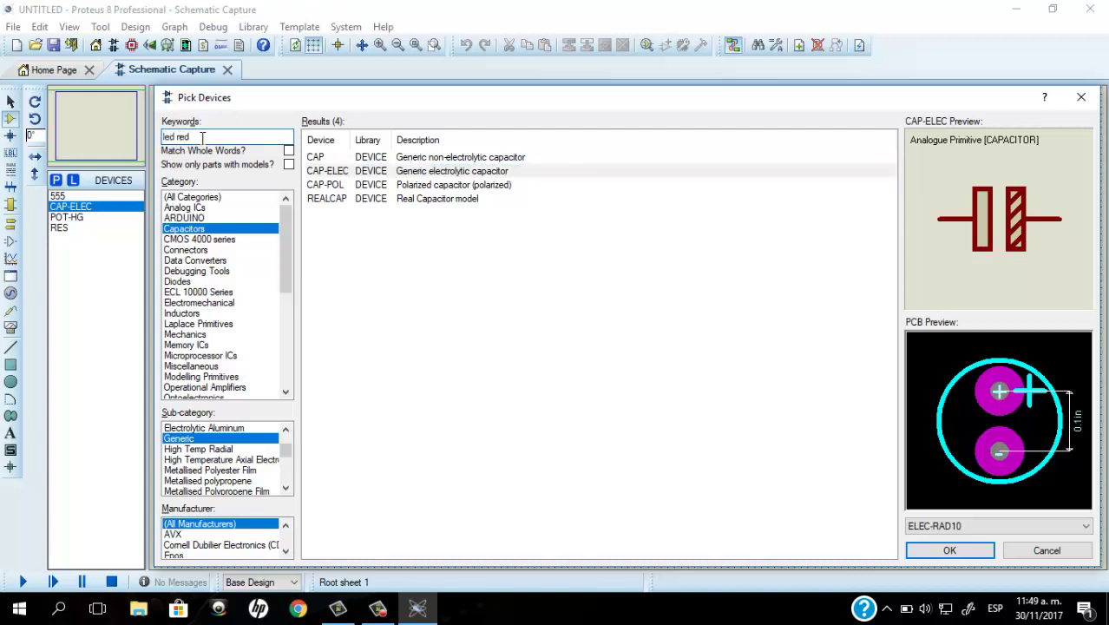
pyautogui.write('led red')
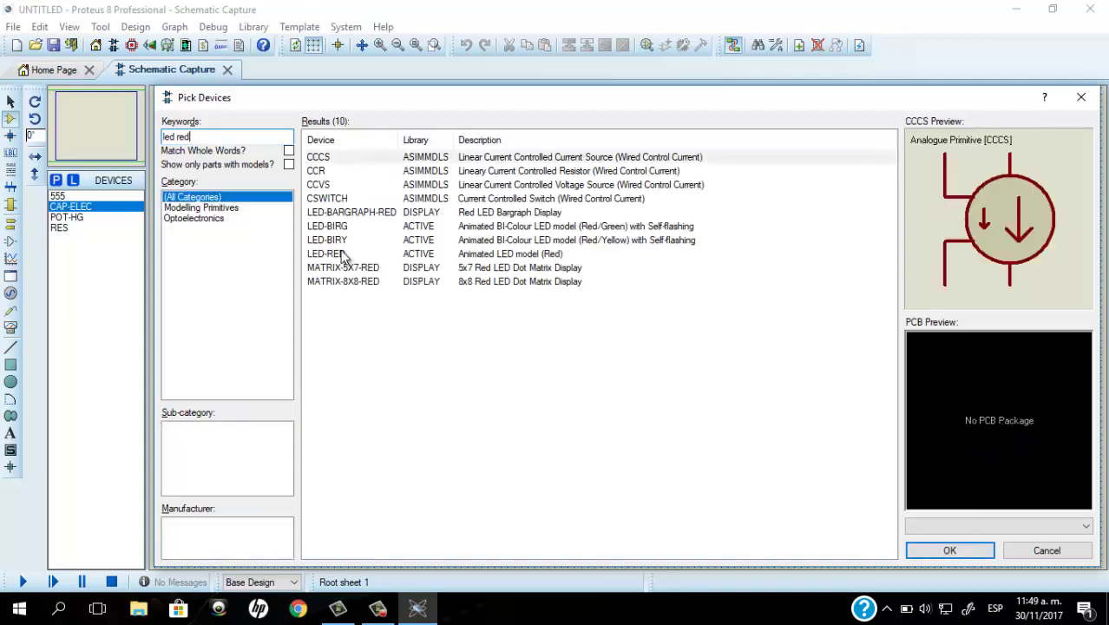
pyautogui.doubleClick(344, 255)
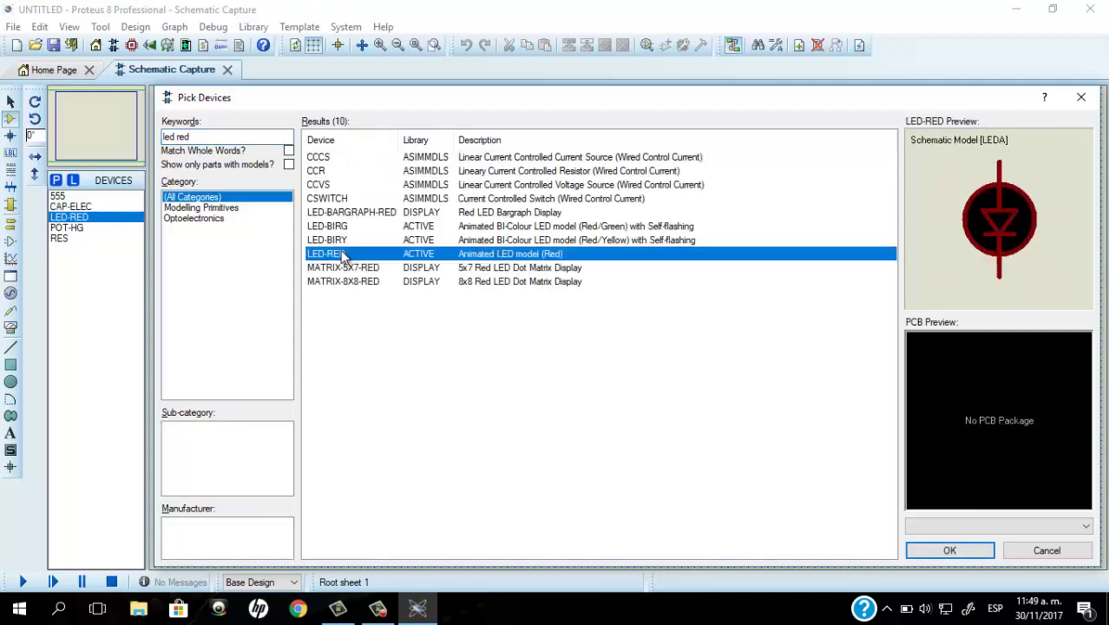
# Search for "cell", add the single-cell battery CELL from the USERDVC library, and finish picking devices
pyautogui.click(228, 136)
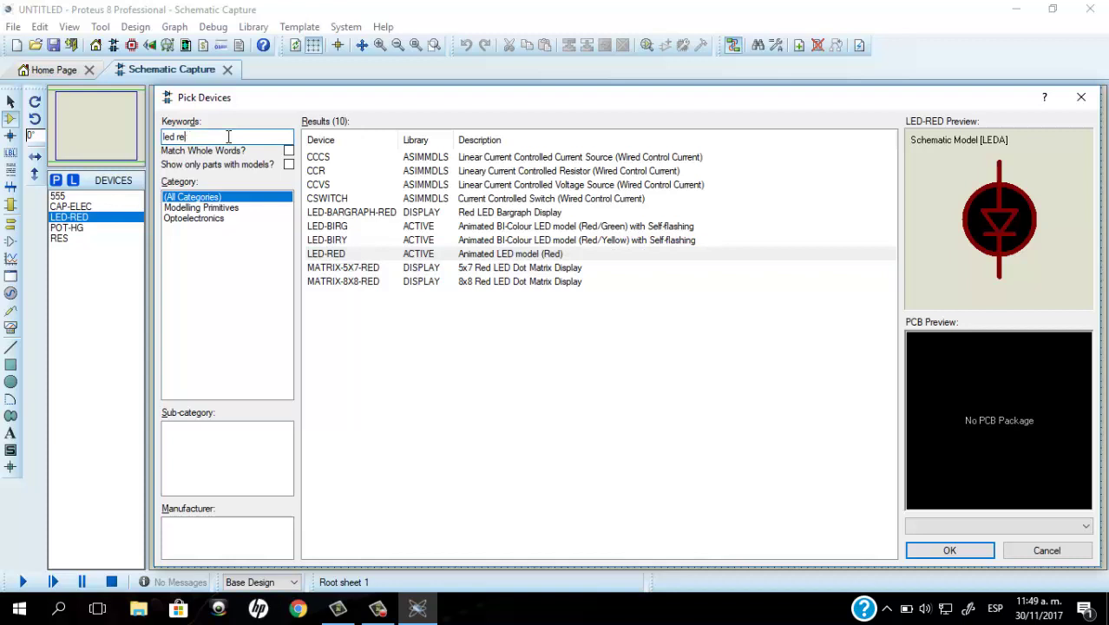
pyautogui.write('cell')
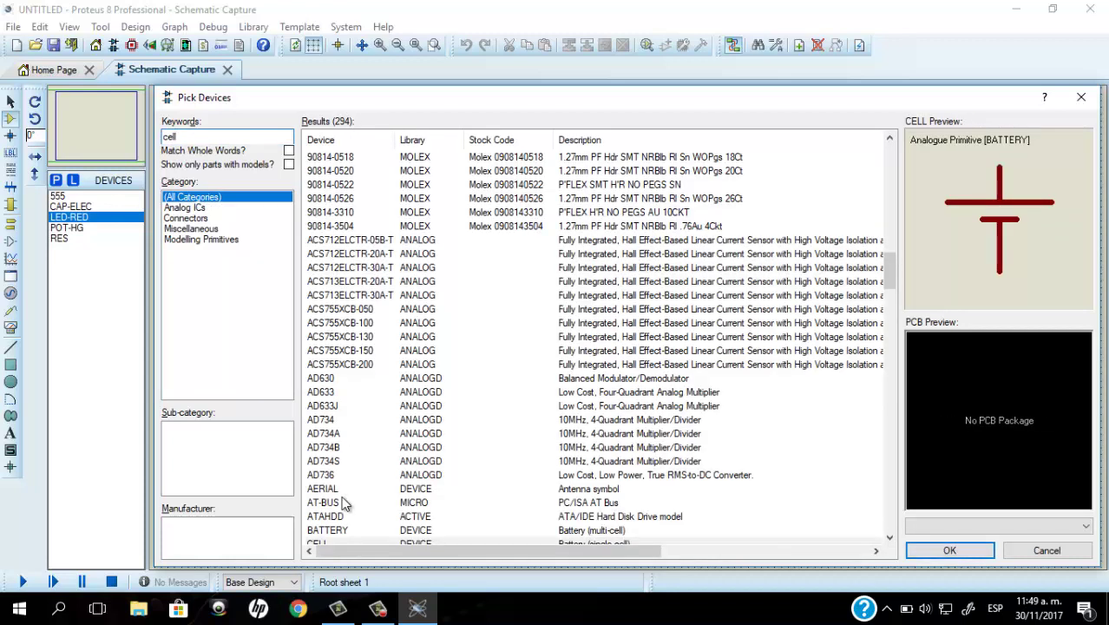
pyautogui.click(327, 543)
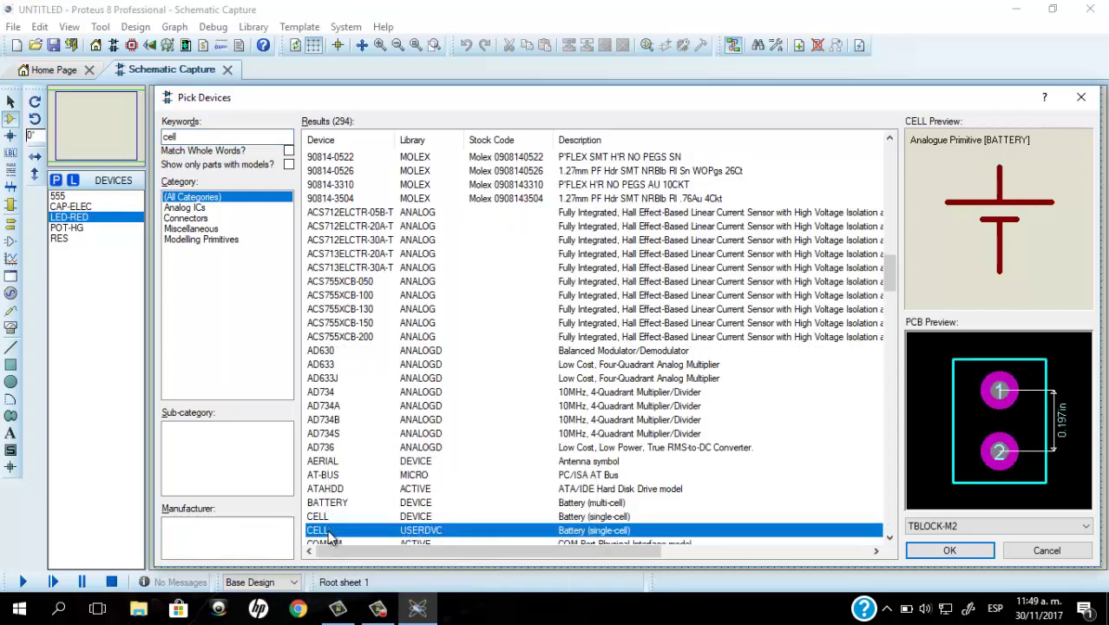
pyautogui.doubleClick(321, 530)
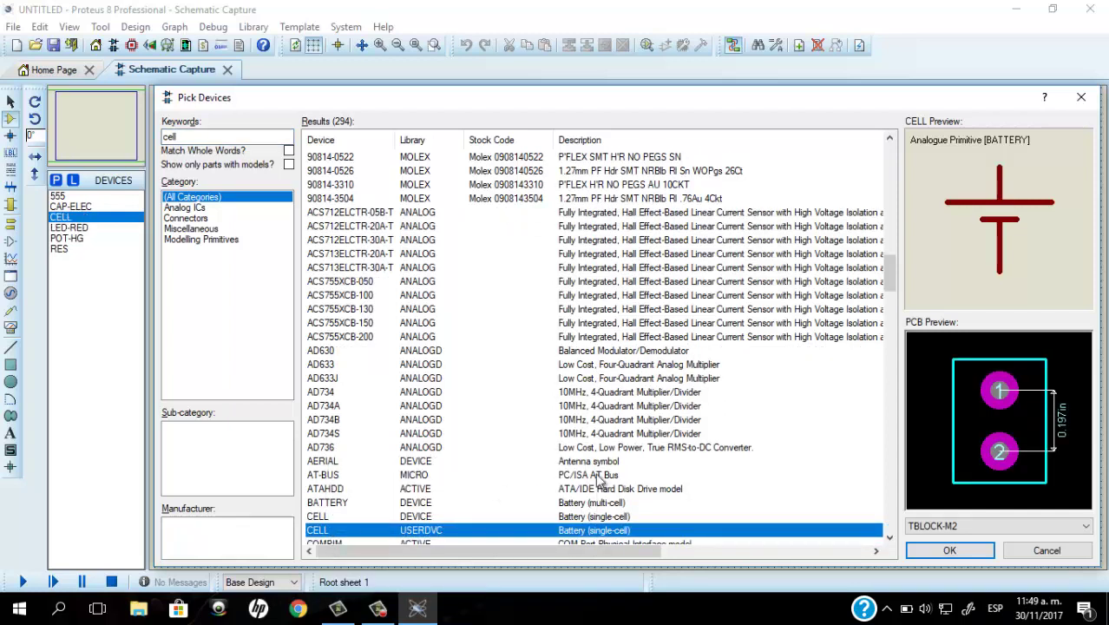
pyautogui.click(947, 551)
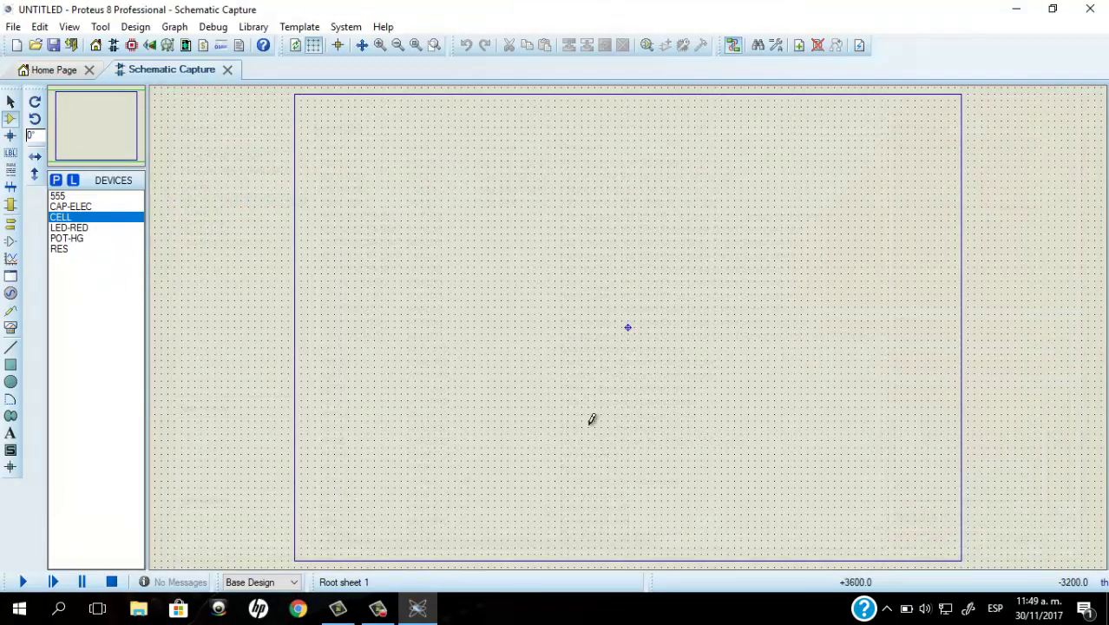
# Place the 555 timer on the sheet just above the origin marker
pyautogui.click(57, 196)
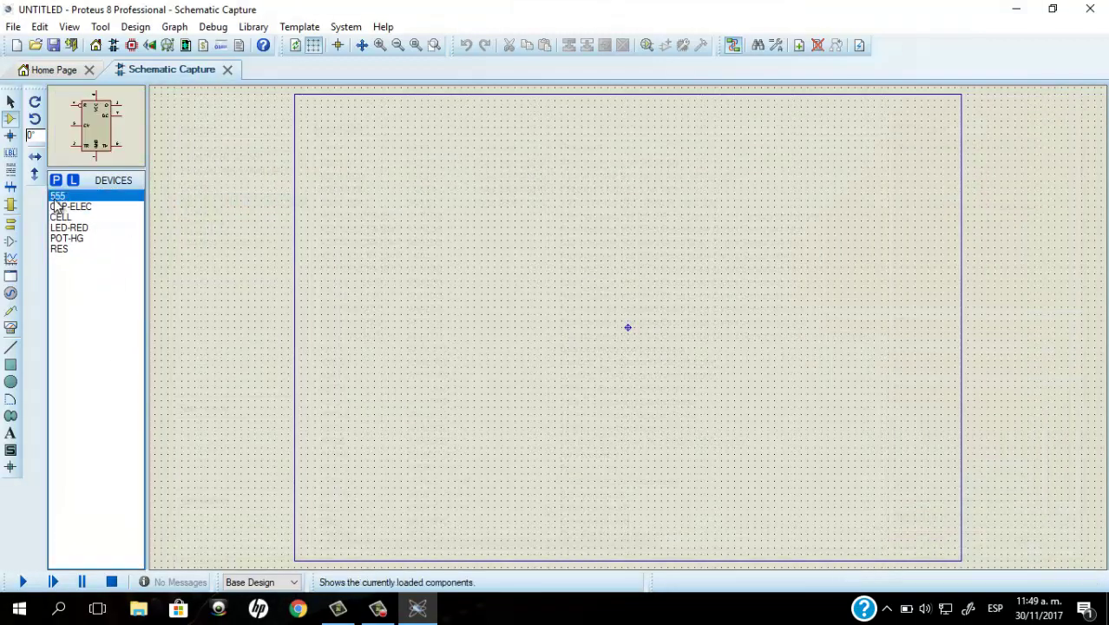
pyautogui.click(512, 268)
pyautogui.click(624, 262)
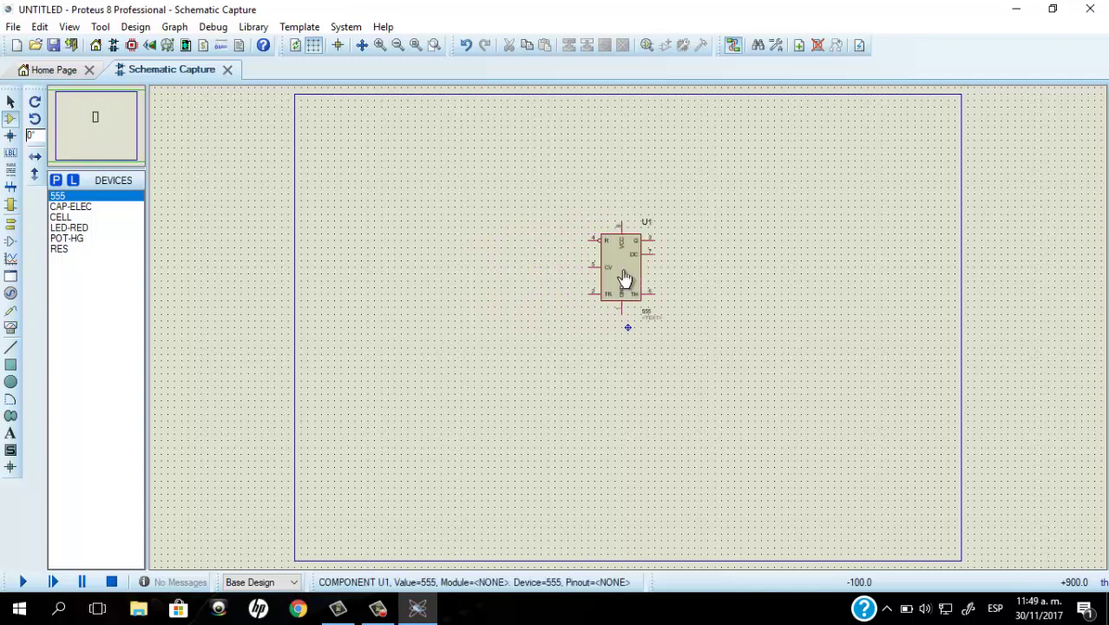
# Place the CELL battery on the sheet to the left of the 555 timer
pyautogui.click(378, 46)
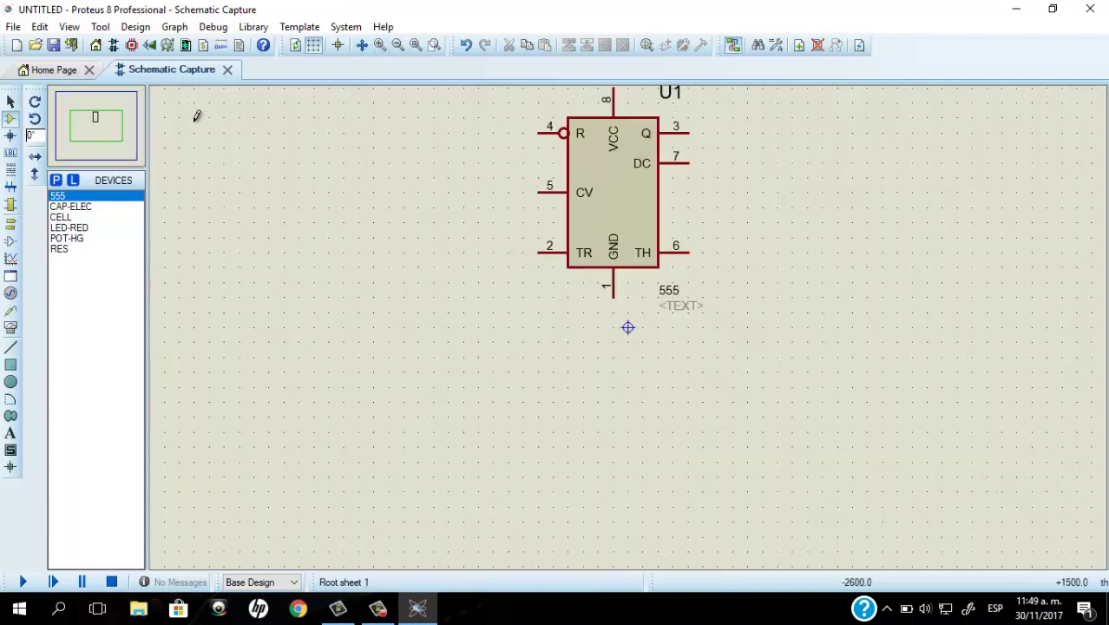
pyautogui.moveTo(98, 147); pyautogui.dragTo(97, 119)
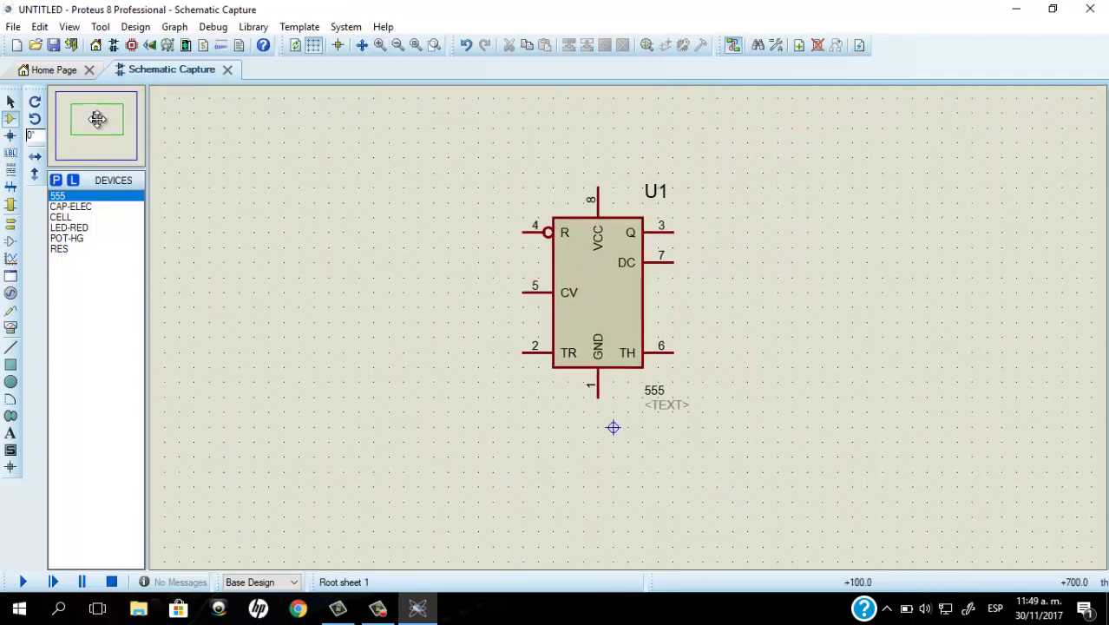
pyautogui.click(63, 219)
pyautogui.click(378, 240)
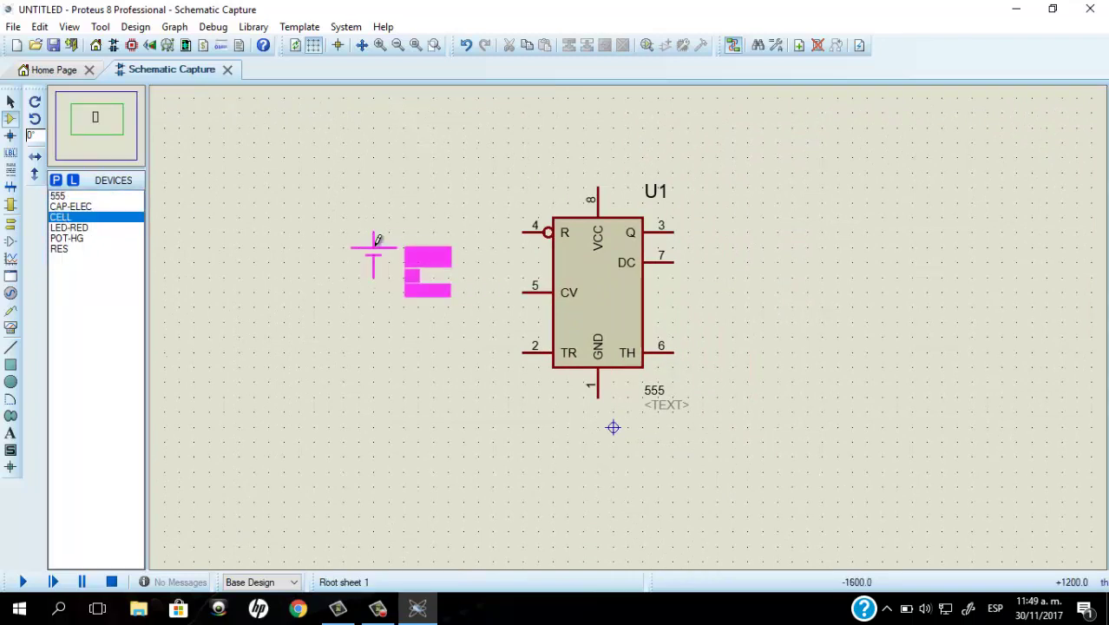
pyautogui.click(378, 241)
# Wire the battery between the 555's VCC pin 8 and GND pin 1, and connect reset pin 4 to the positive supply wire
pyautogui.click(375, 227)
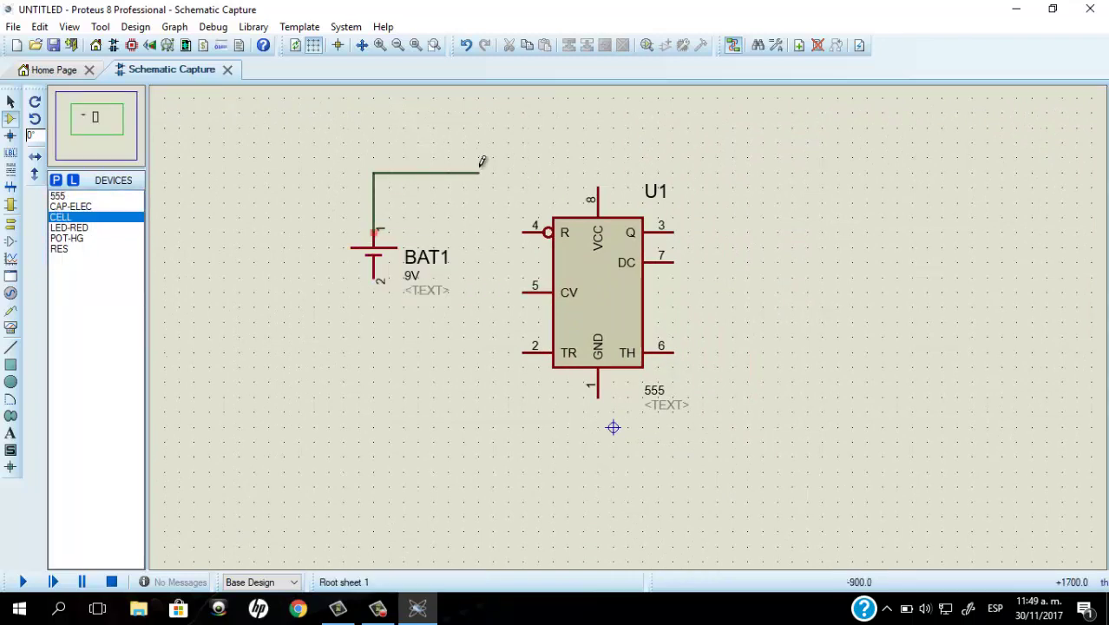
pyautogui.click(598, 181)
pyautogui.click(375, 276)
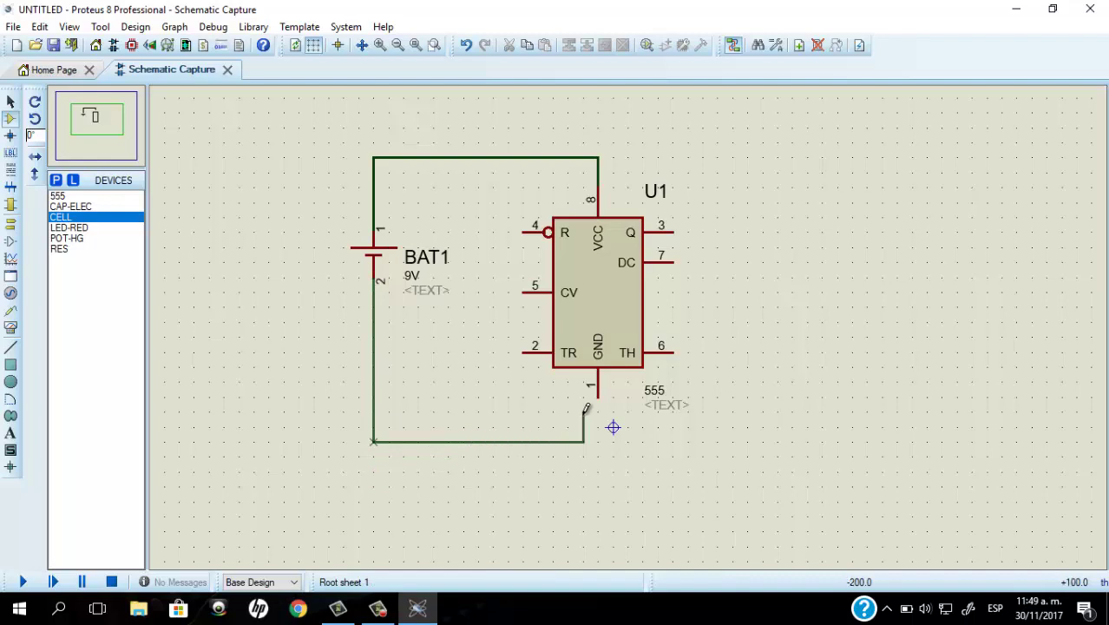
pyautogui.click(597, 396)
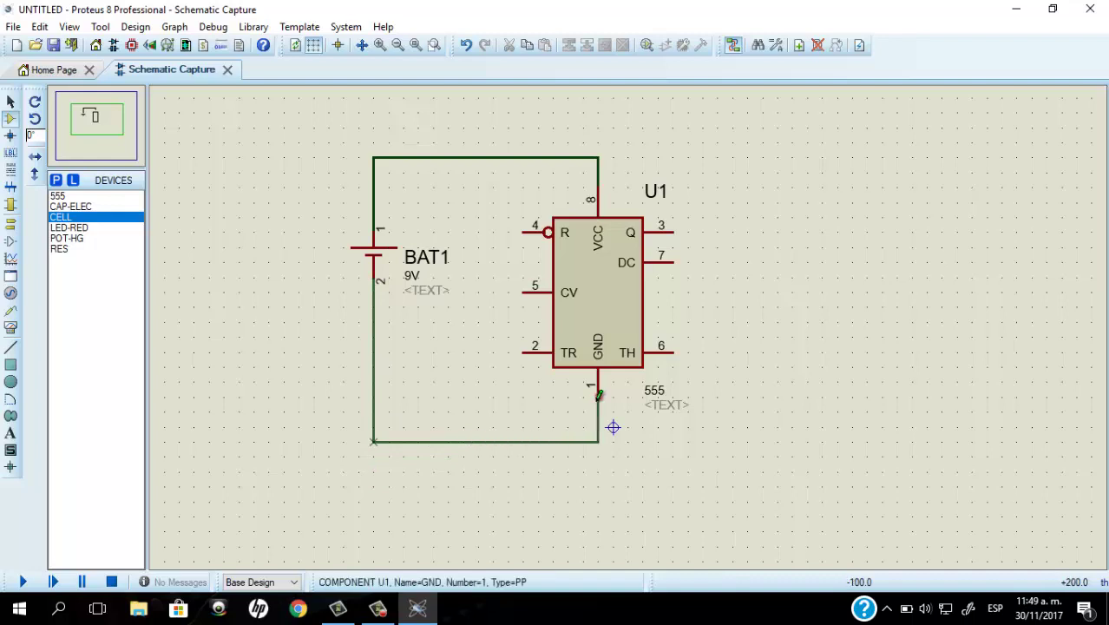
pyautogui.click(522, 231)
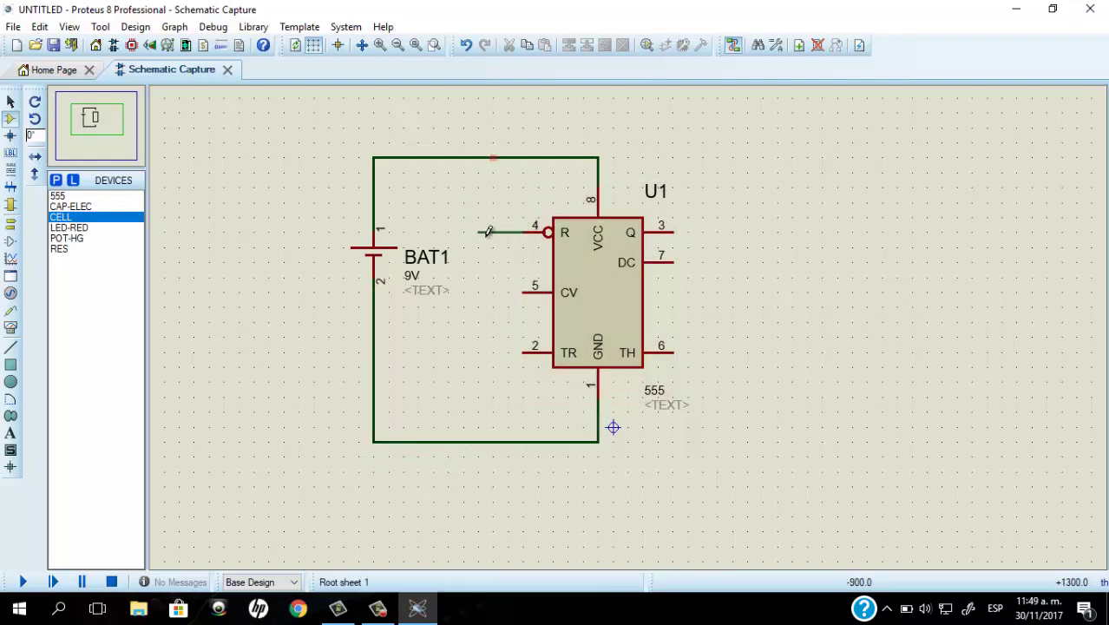
pyautogui.click(478, 157)
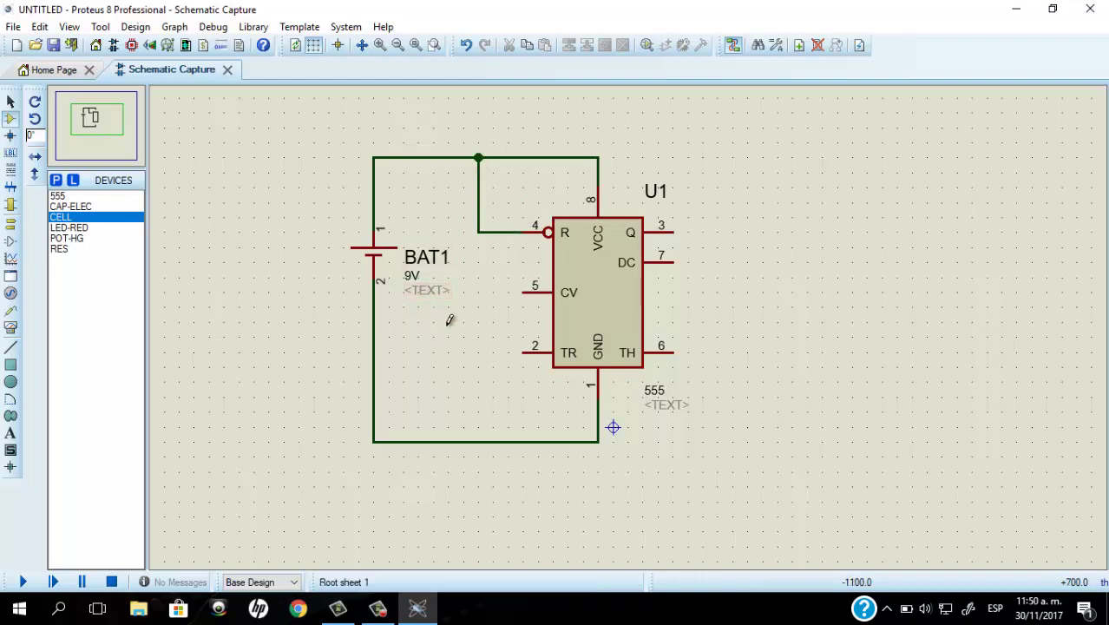
# Place the CAP-ELEC capacitor, rotated to -90°, below and to the right of the 555's pin 6
pyautogui.click(74, 207)
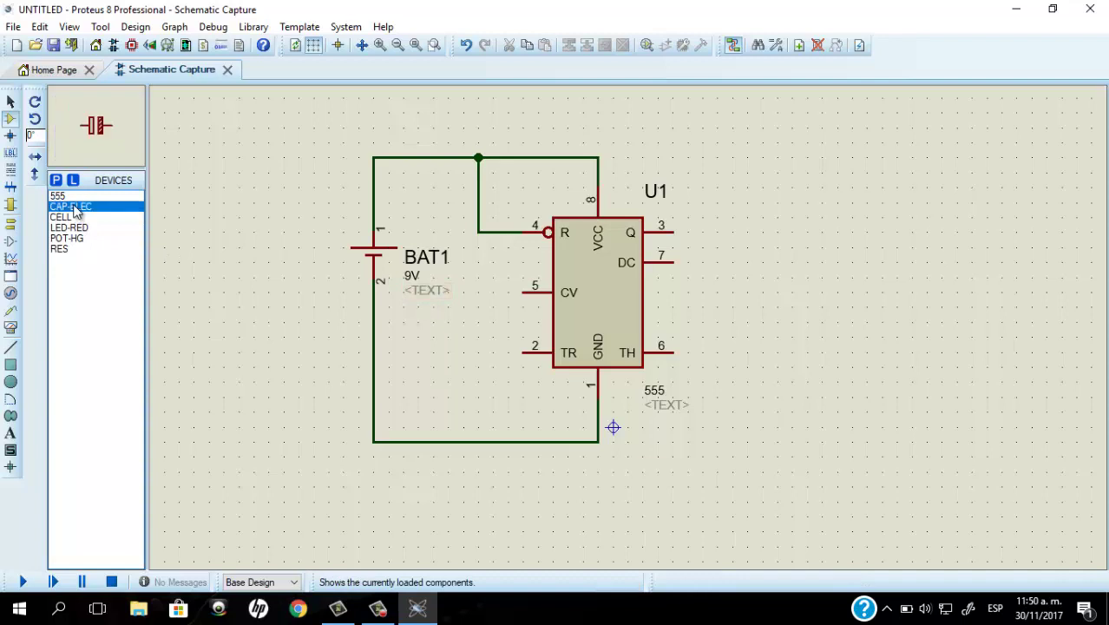
pyautogui.click(36, 109)
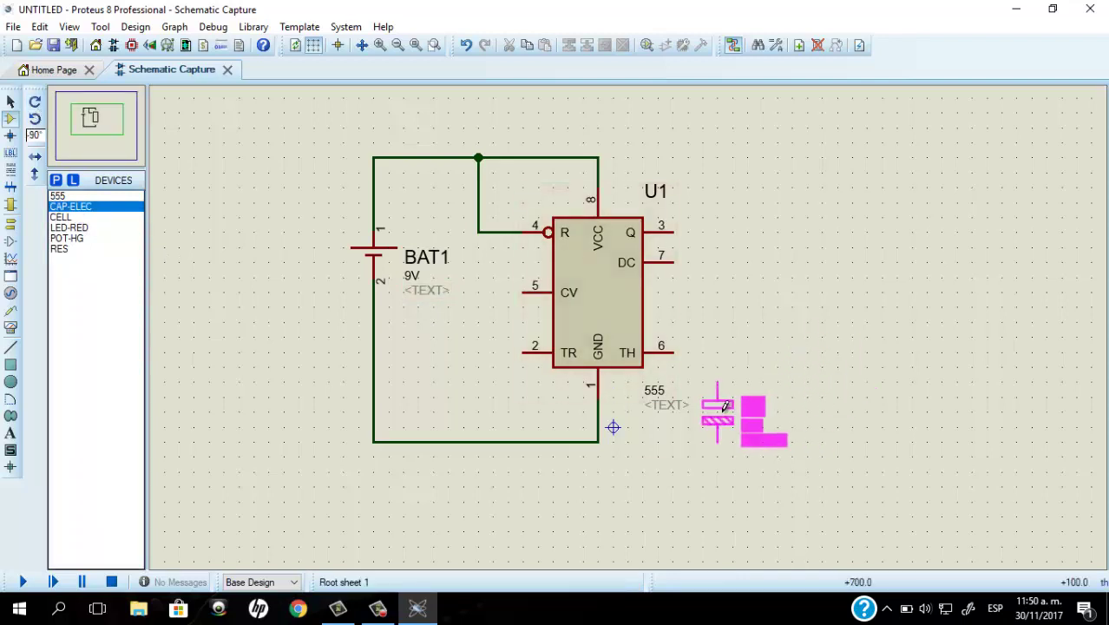
pyautogui.click(725, 391)
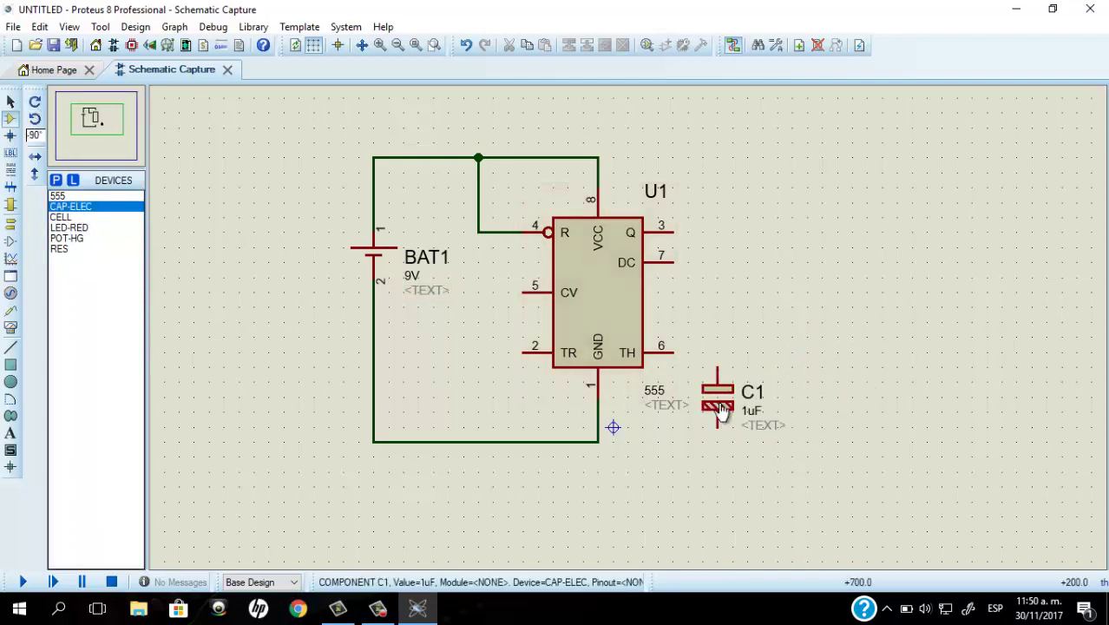
# Wire the capacitor's upper terminal to the 555's TH pin 6 and its lower terminal to the ground wire junction under pin 1
pyautogui.click(717, 362)
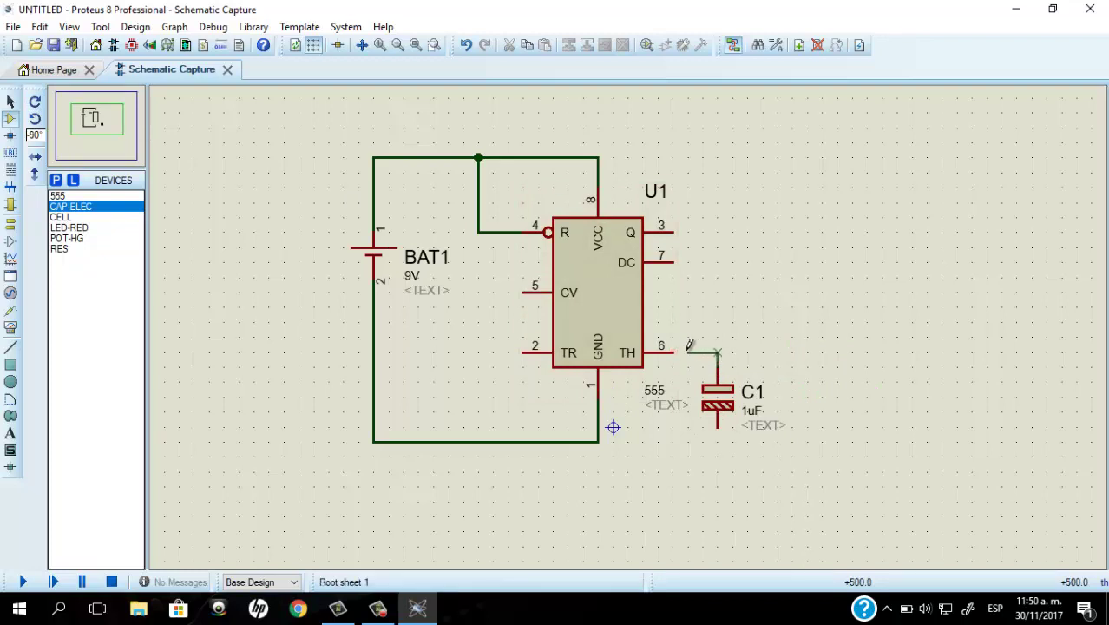
pyautogui.click(681, 346)
pyautogui.click(716, 437)
pyautogui.click(598, 441)
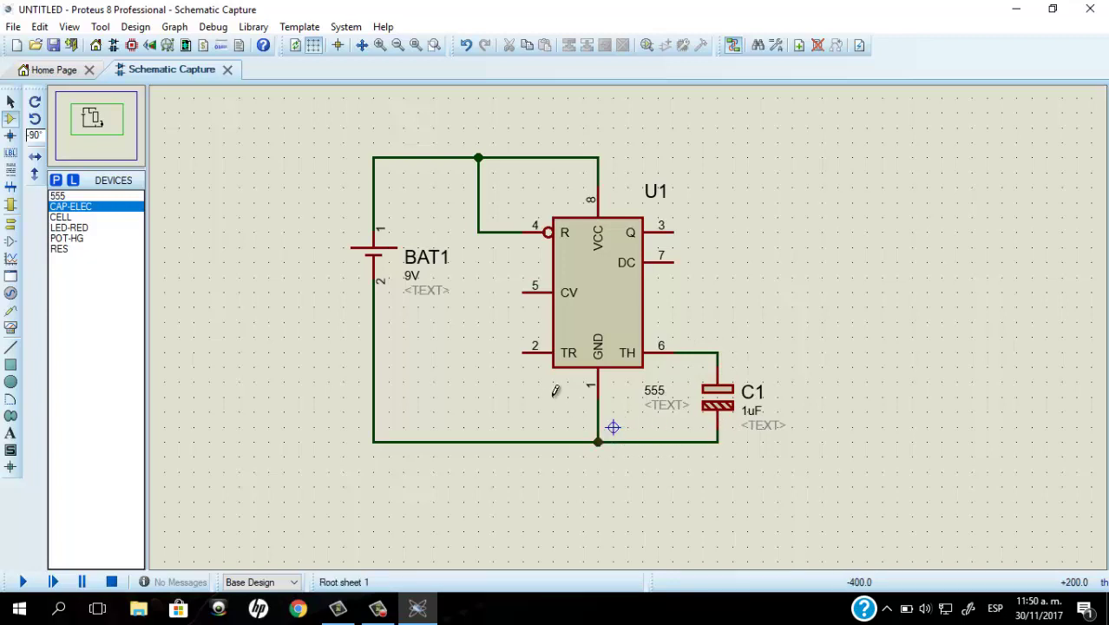
# Move the bottom ground wire running from the battery to the capacitor down by one grid step
pyautogui.moveTo(343, 427); pyautogui.dragTo(791, 486)
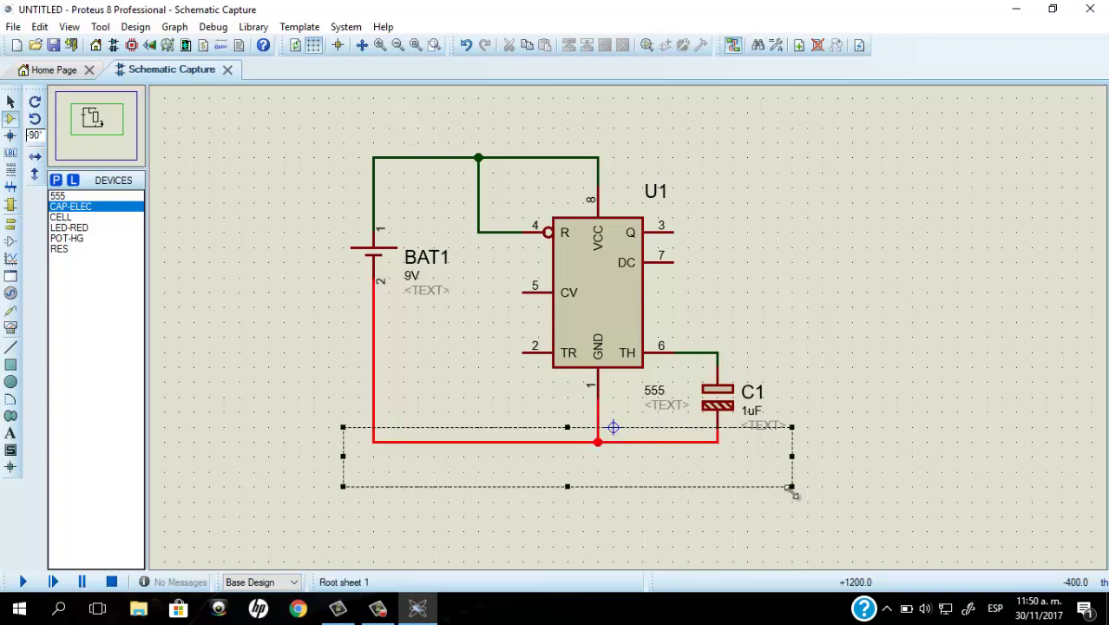
pyautogui.moveTo(691, 469); pyautogui.dragTo(694, 484)
pyautogui.click(848, 468)
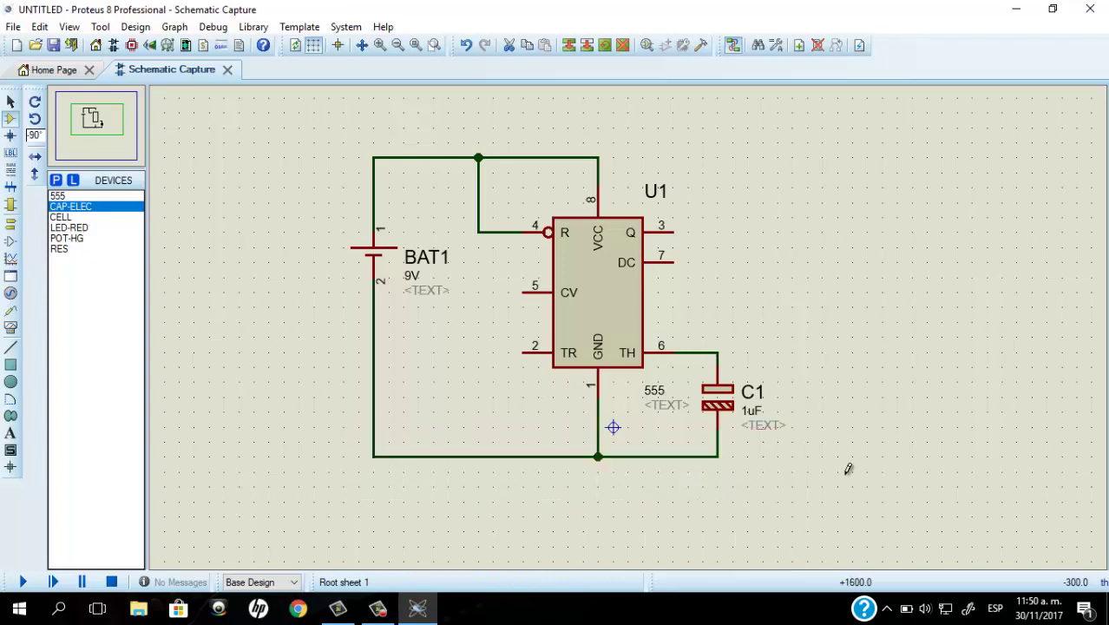
# Place a GROUND terminal below the bottom wire junction under pin 1 and wire it to that junction
pyautogui.click(10, 224)
pyautogui.click(83, 249)
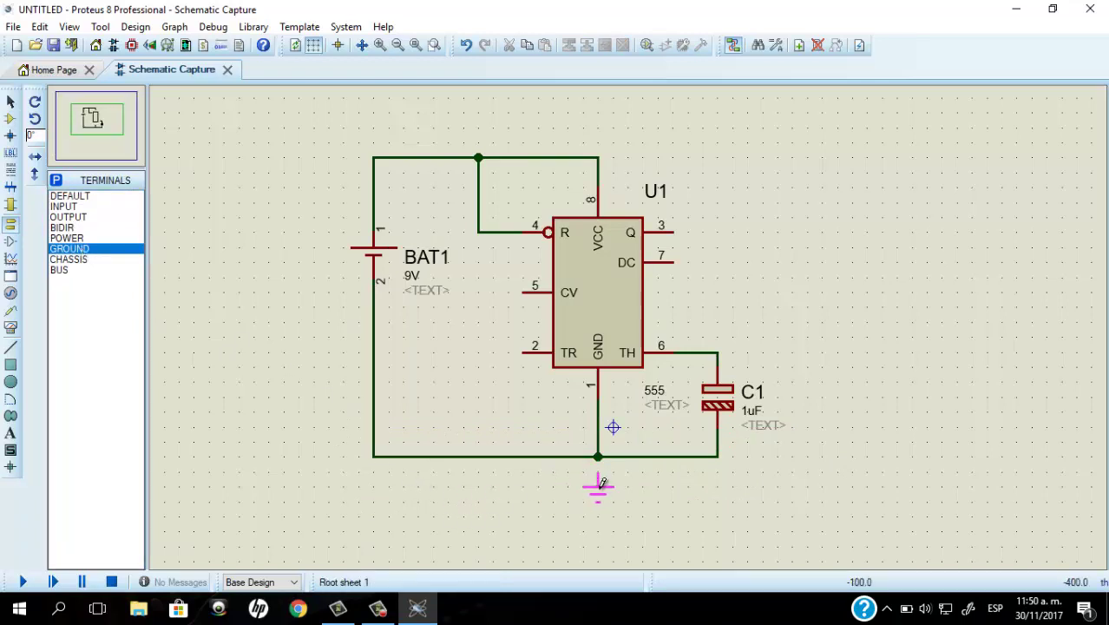
pyautogui.click(598, 483)
pyautogui.click(597, 473)
pyautogui.click(598, 456)
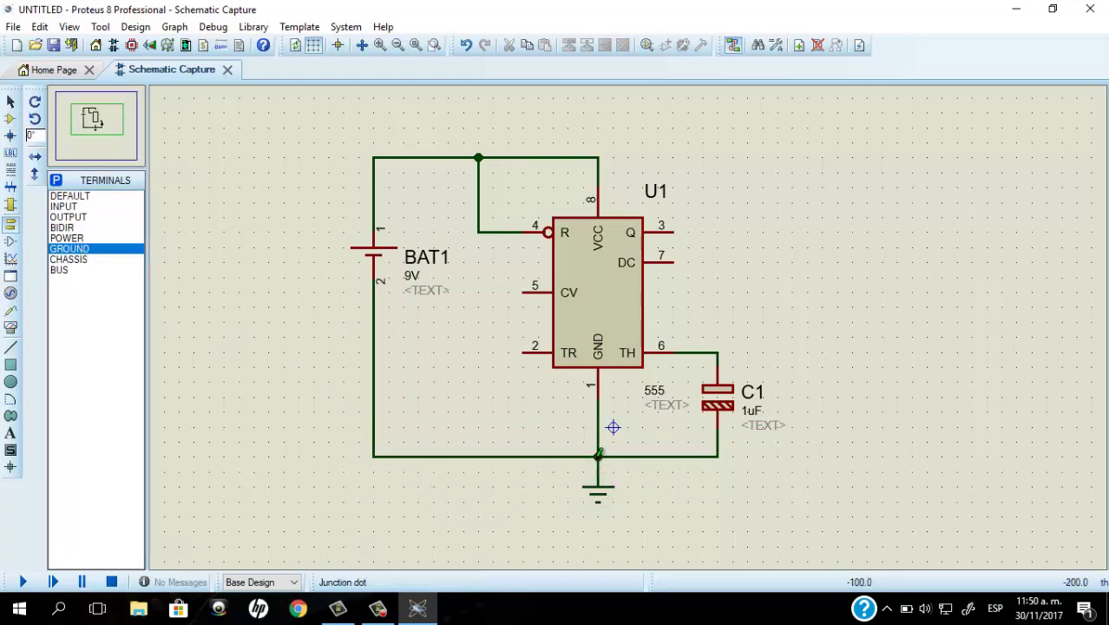
# Wire the 555's TR pin 2 beneath the chip to the wire between TH pin 6 and the capacitor
pyautogui.click(523, 351)
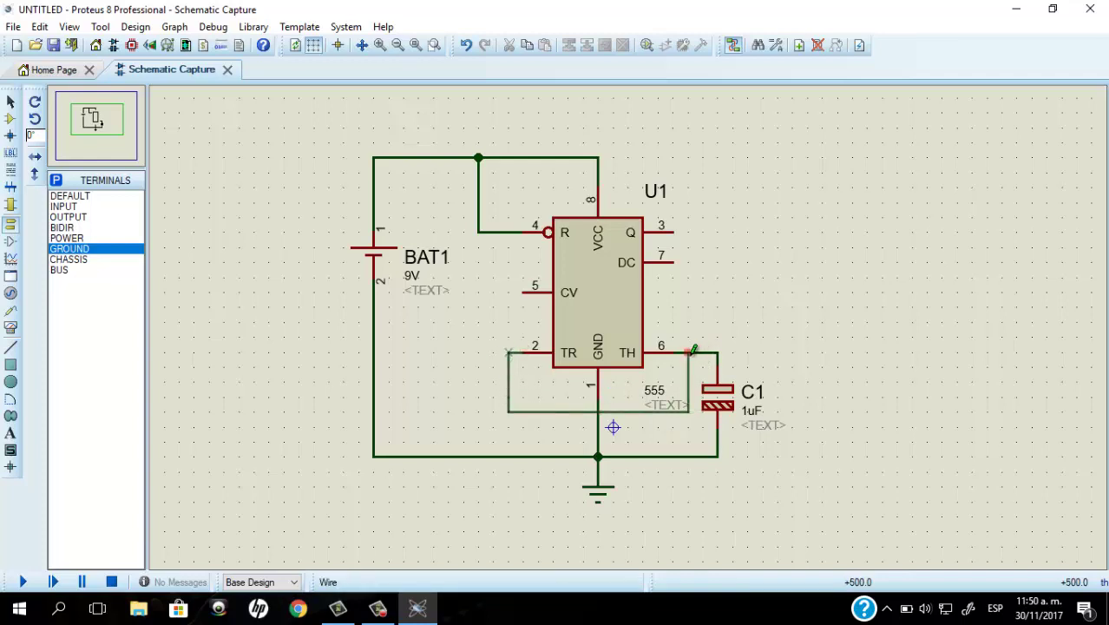
pyautogui.click(688, 352)
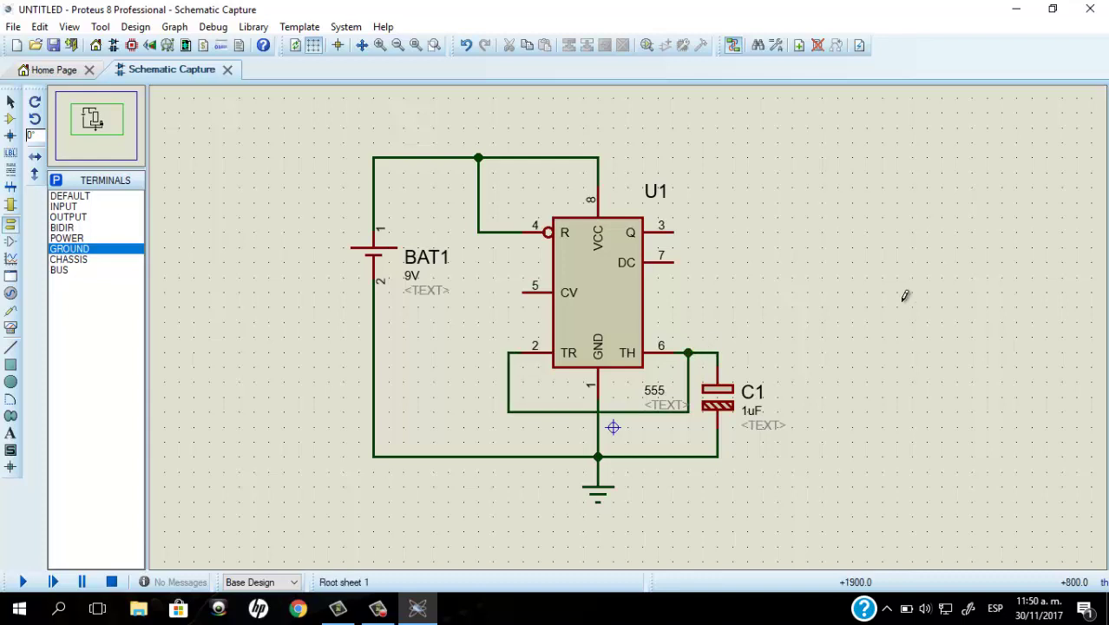
# Place a RES resistor rotated to -90° beside the 555's pins 3 and 7, and wire its upper terminal to the supply wire above pin 8
pyautogui.click(11, 119)
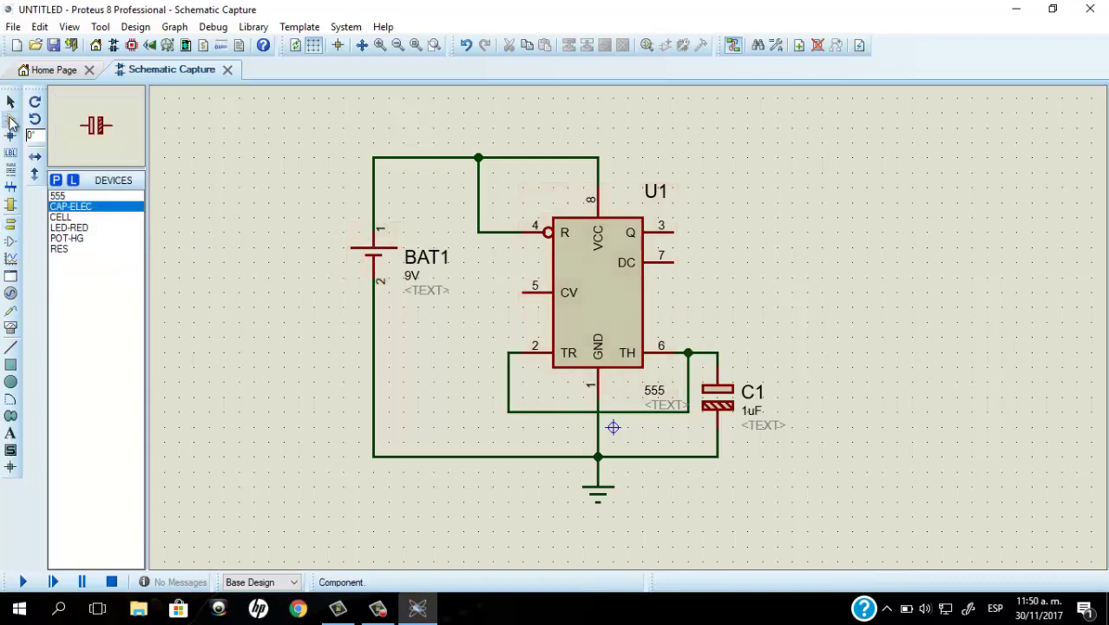
pyautogui.click(64, 250)
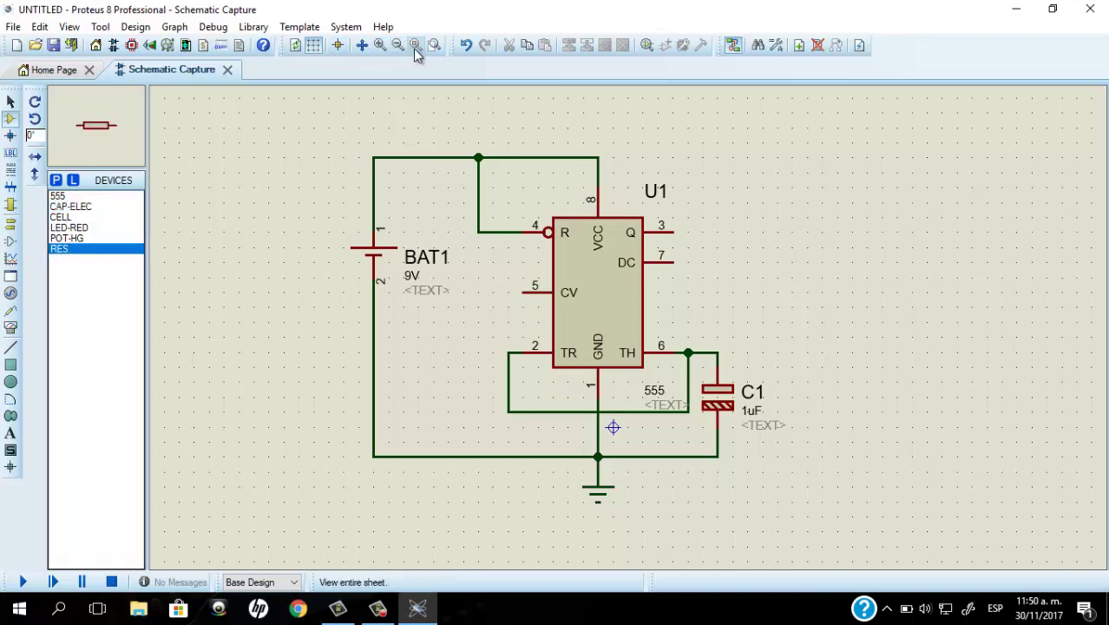
pyautogui.click(35, 102)
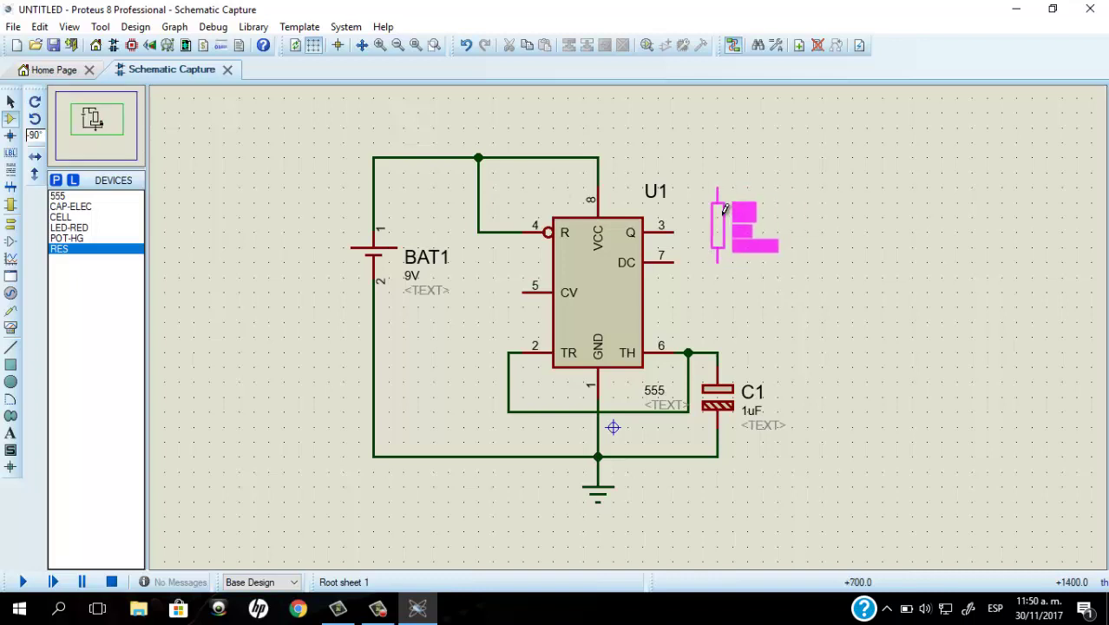
pyautogui.click(719, 213)
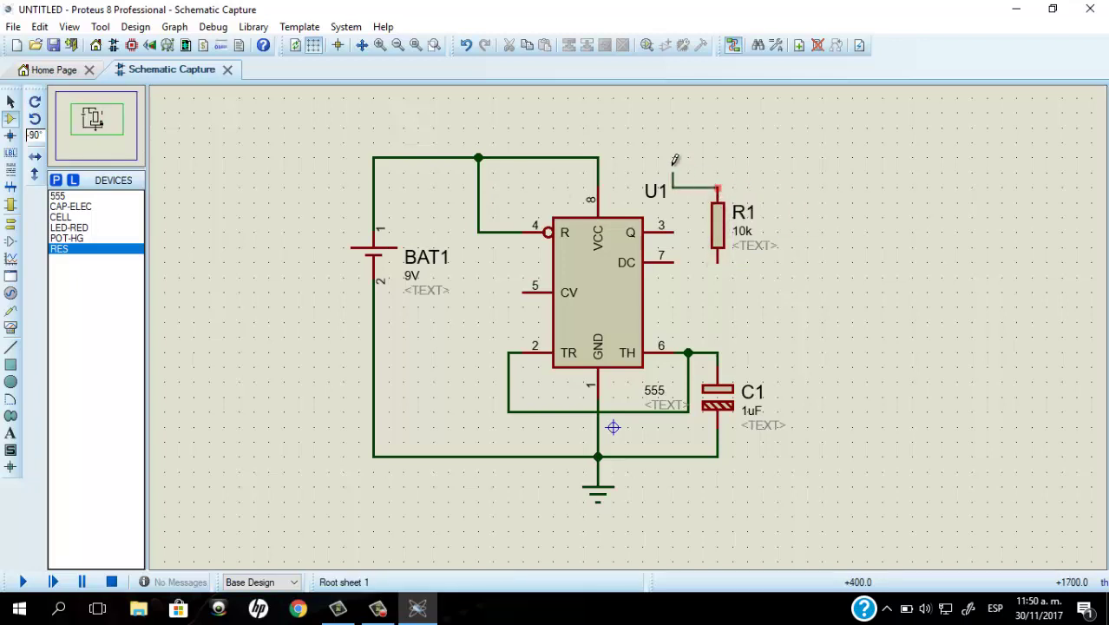
pyautogui.click(718, 154)
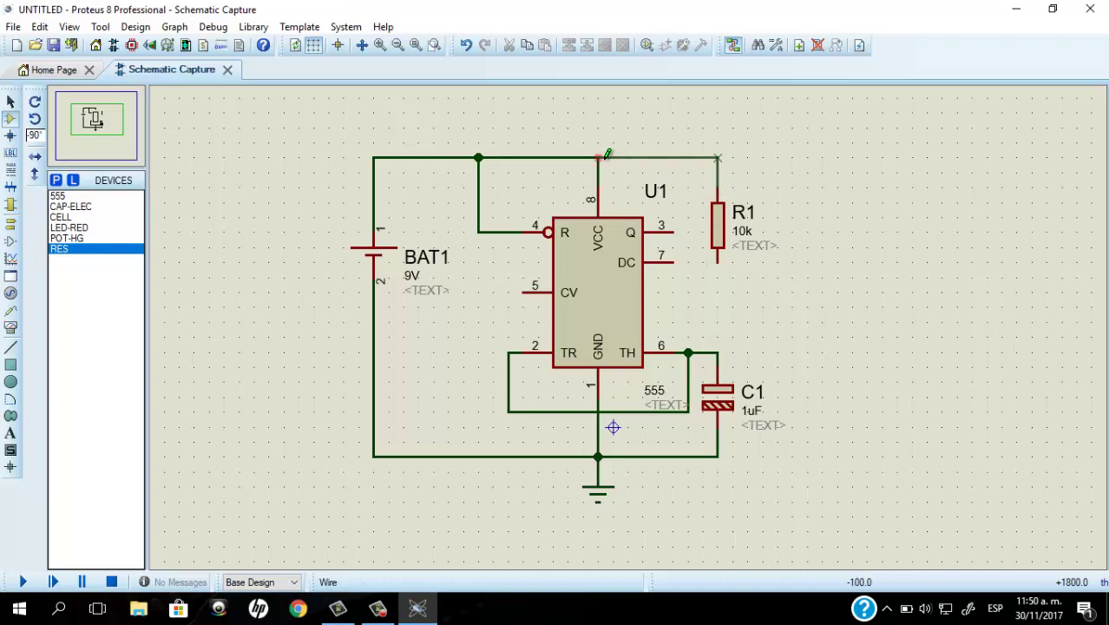
pyautogui.click(598, 157)
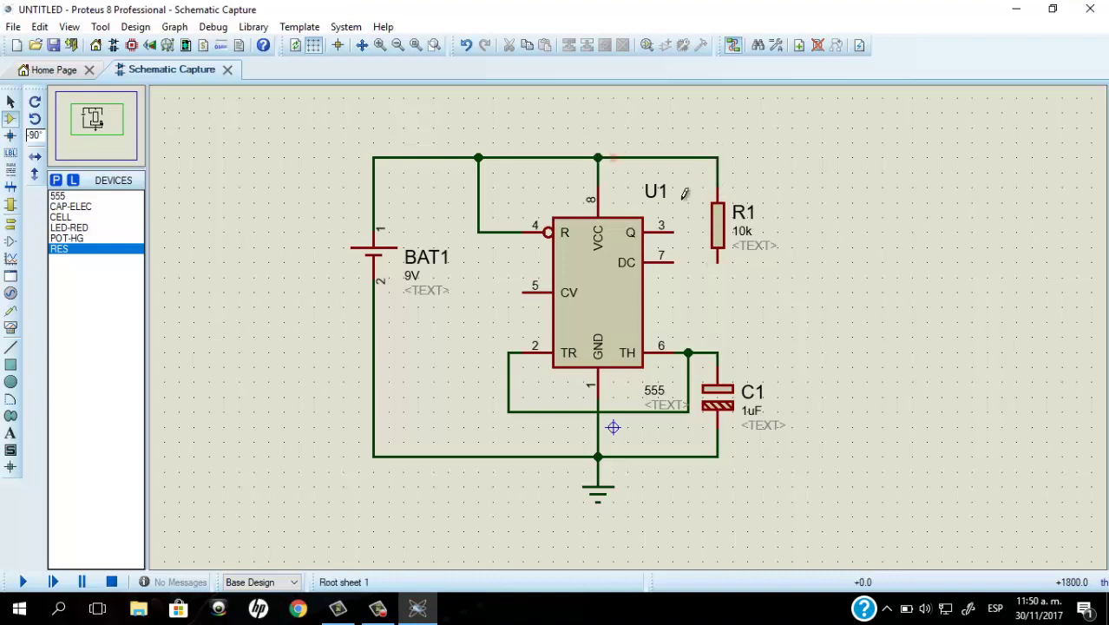
# Move resistor R1 up by one grid step and wire its lower terminal to the 555's DC pin 7
pyautogui.click(717, 227)
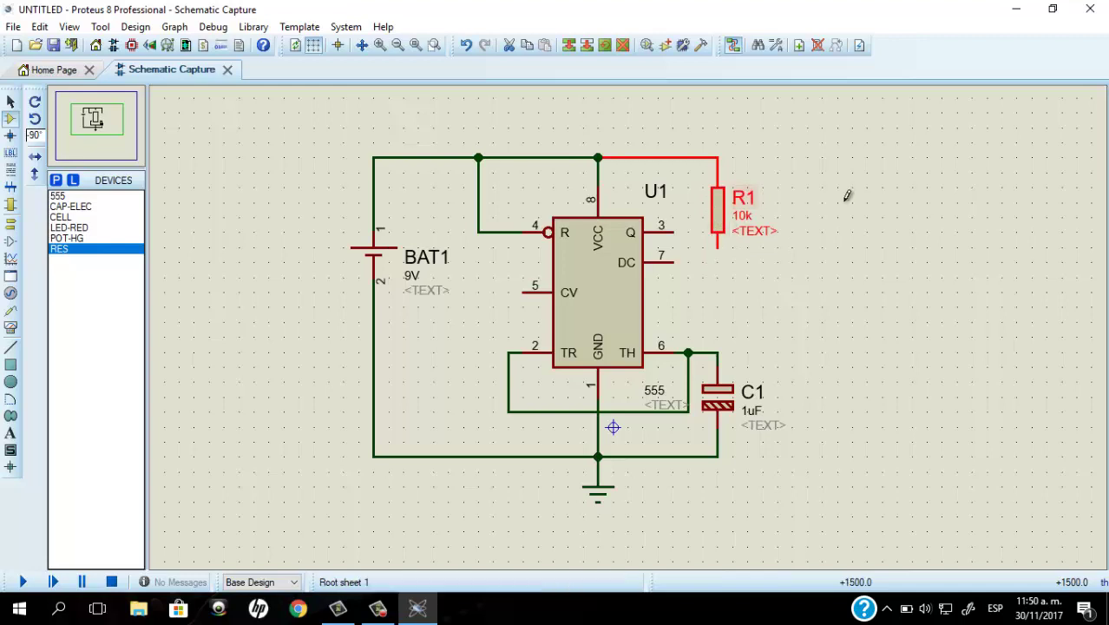
pyautogui.click(847, 192)
pyautogui.click(719, 245)
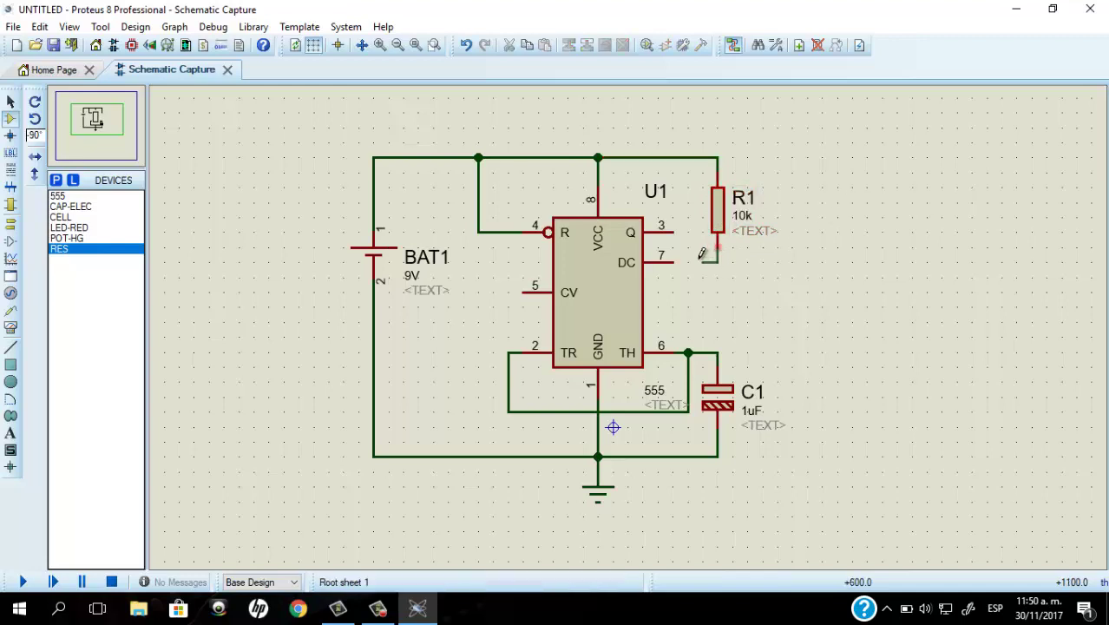
pyautogui.click(672, 261)
# Set the value of resistor R1 to 1k
pyautogui.doubleClick(742, 216)
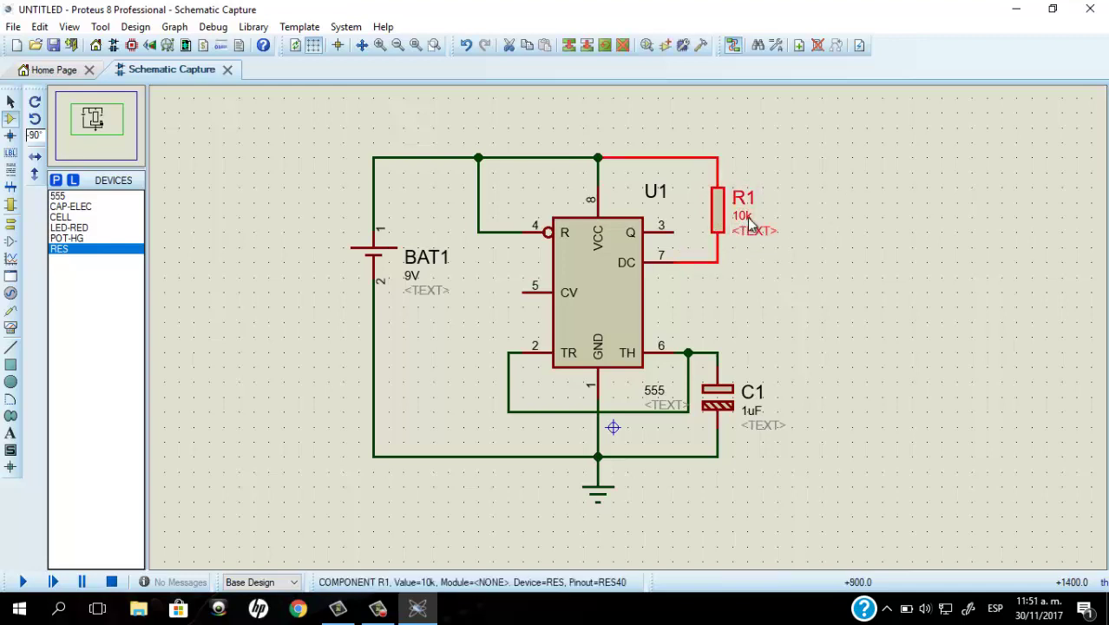
pyautogui.write('1k')
pyautogui.press('Return')
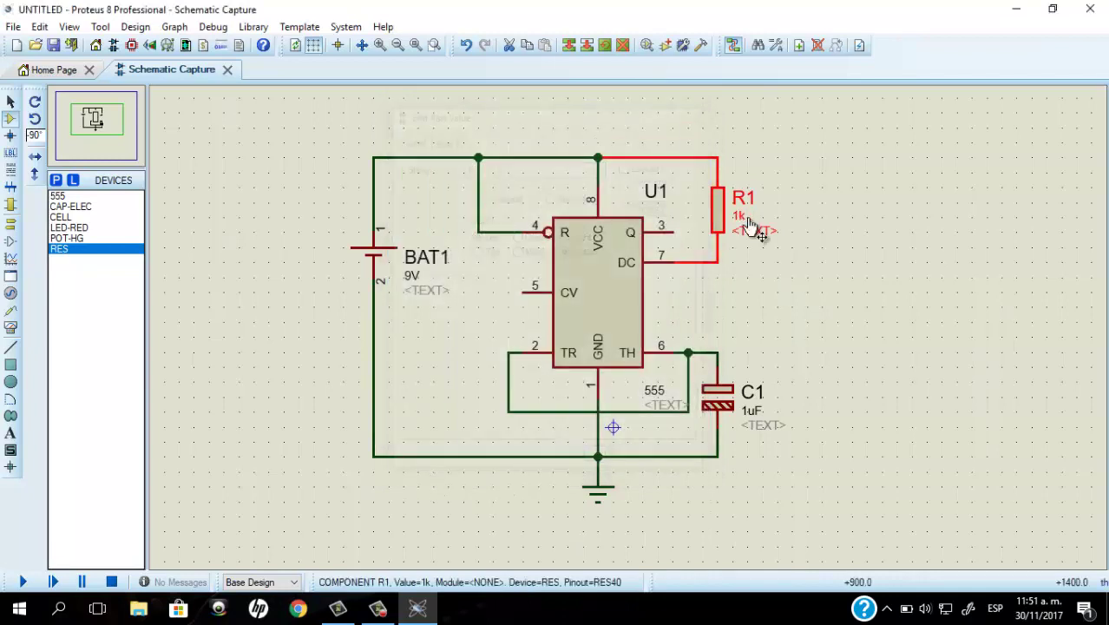
pyautogui.click(833, 273)
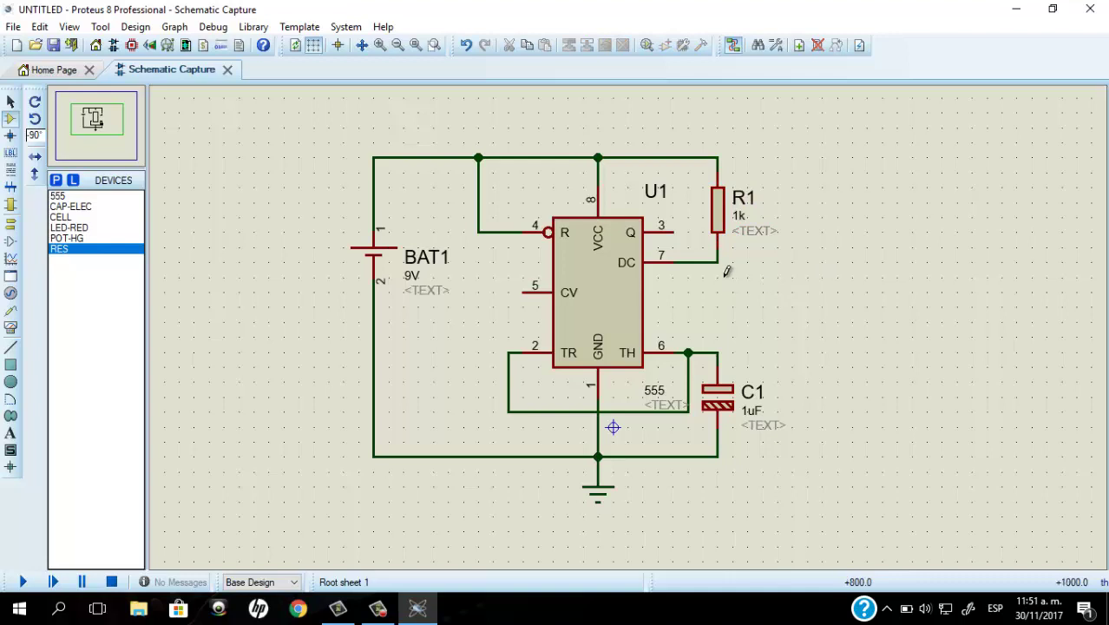
# Place the POT-HG potentiometer, rotated to -180°, to the right of the 555 between R1 and C1
pyautogui.click(76, 238)
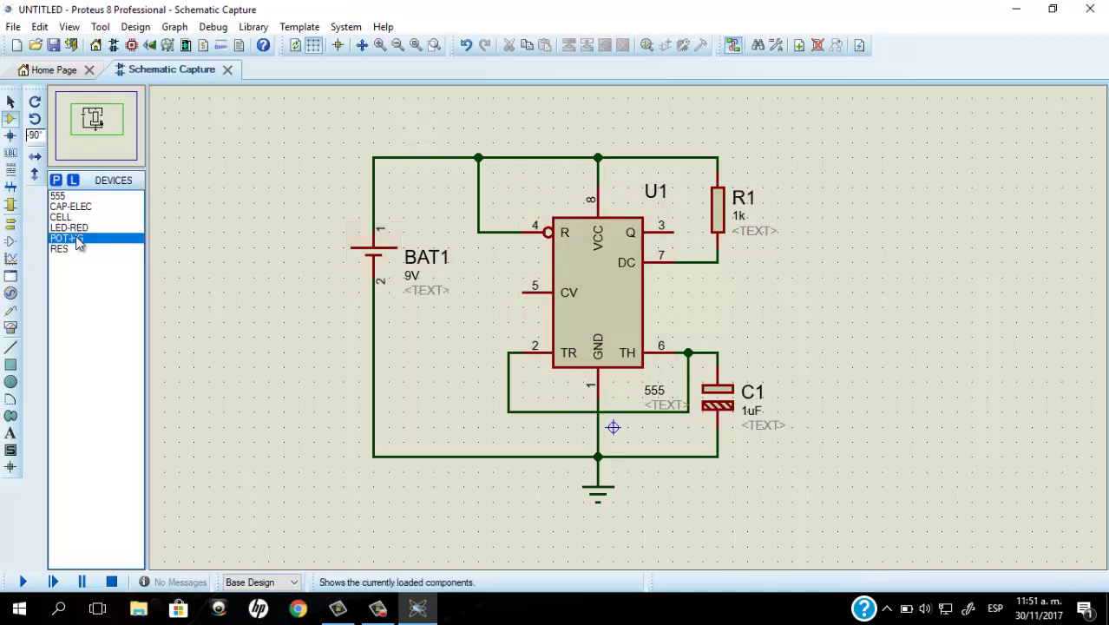
pyautogui.click(35, 119)
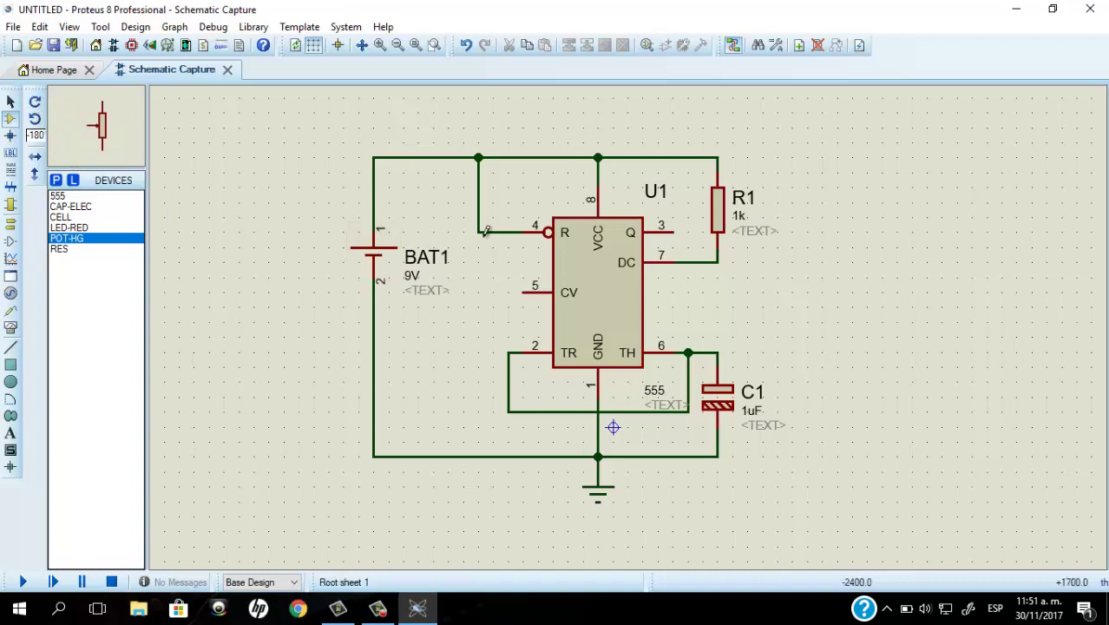
pyautogui.click(811, 313)
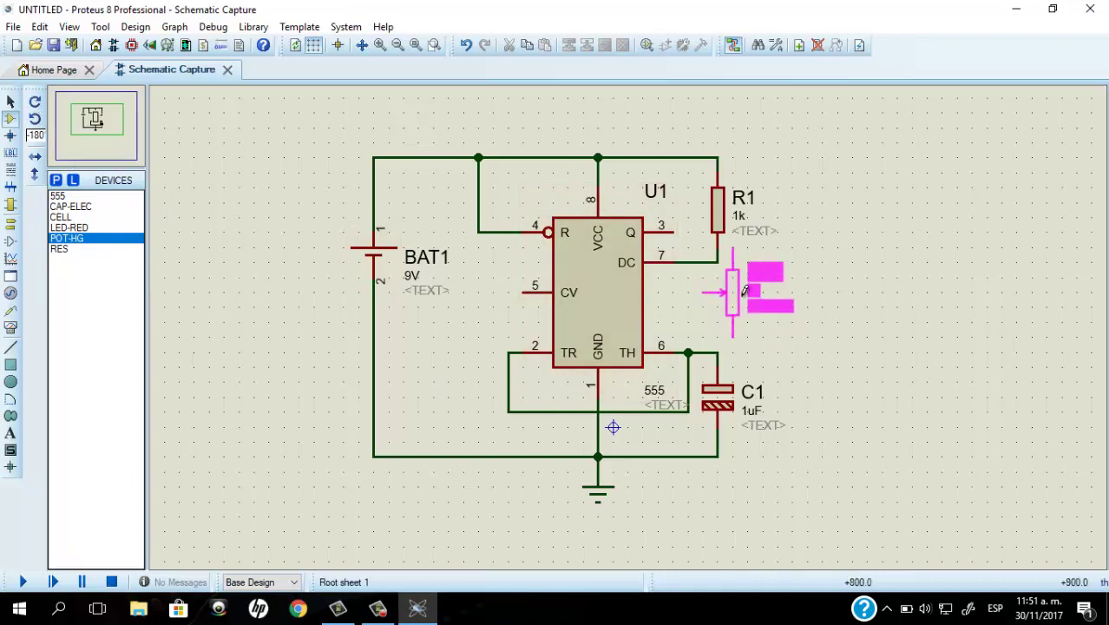
pyautogui.click(769, 312)
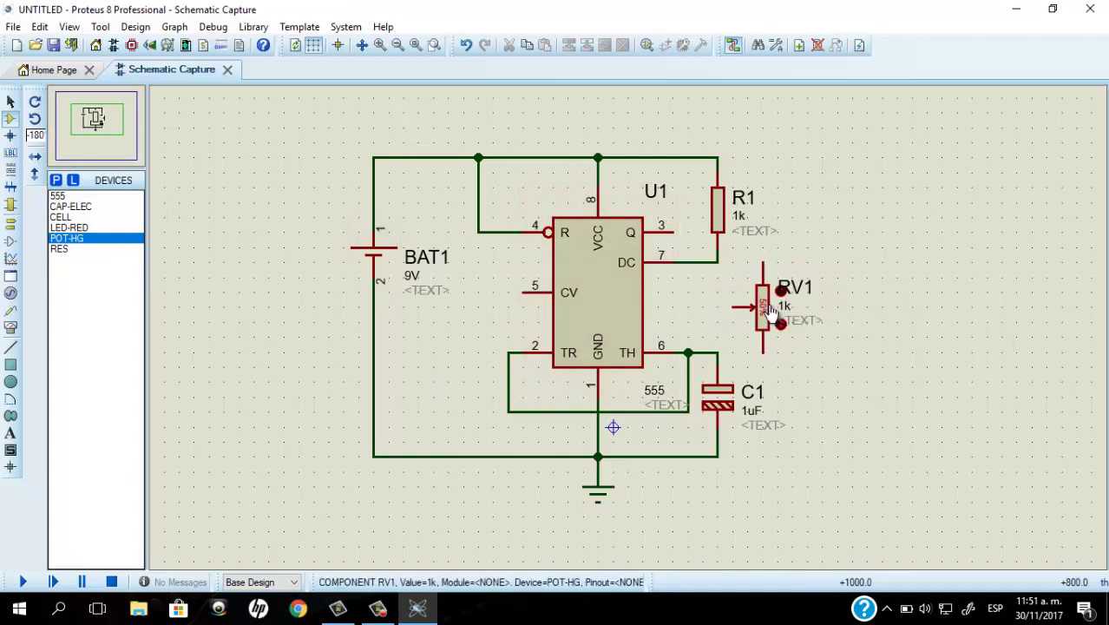
# Wire the potentiometer's wiper to the corner joining R1 and pin 7, and its lower terminal to the wire corner above C1
pyautogui.click(736, 305)
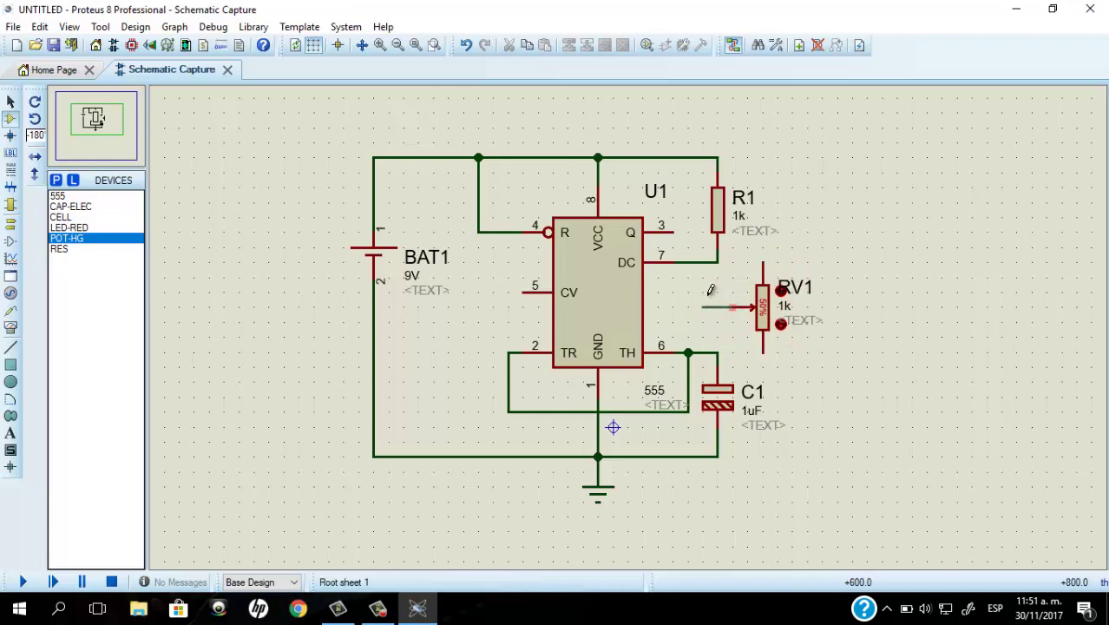
pyautogui.click(719, 261)
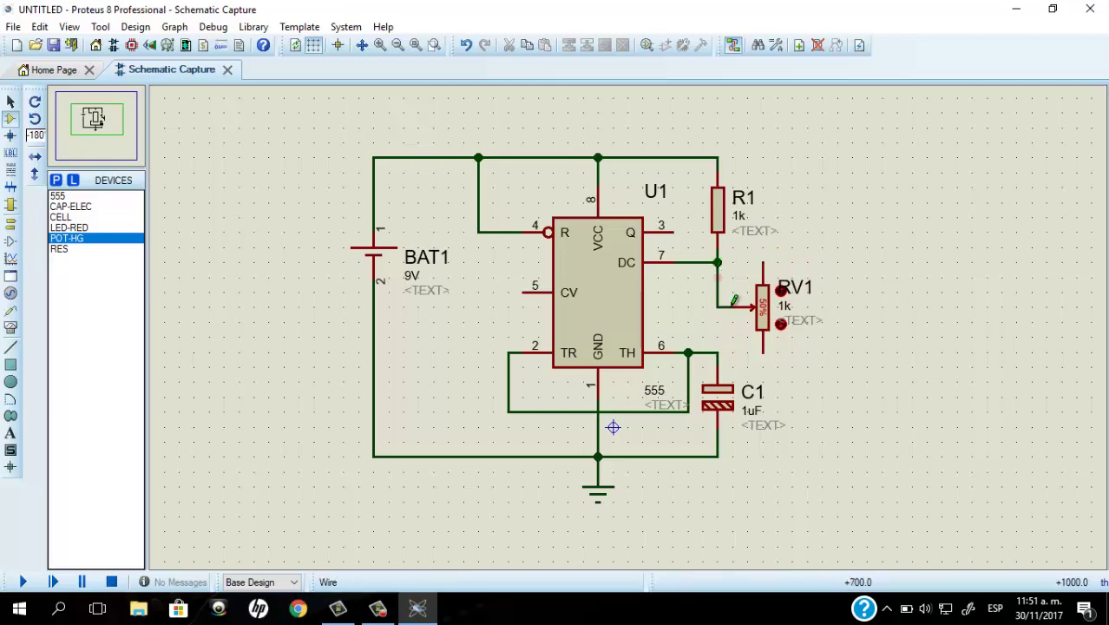
pyautogui.click(761, 352)
pyautogui.click(717, 352)
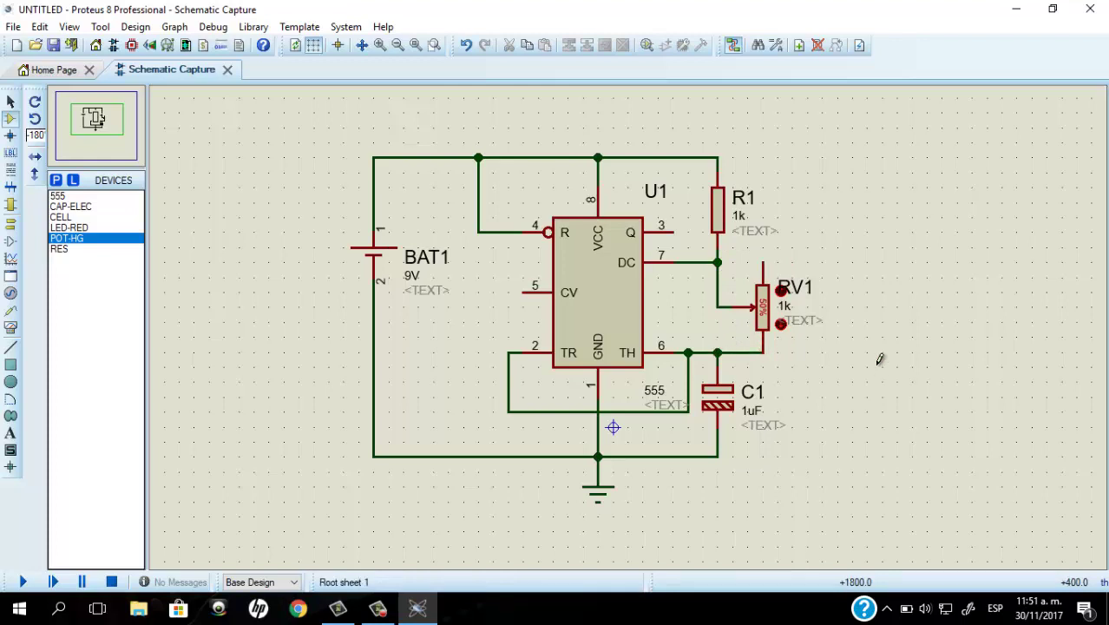
# Set the value of potentiometer RV1 to 100k
pyautogui.doubleClick(785, 308)
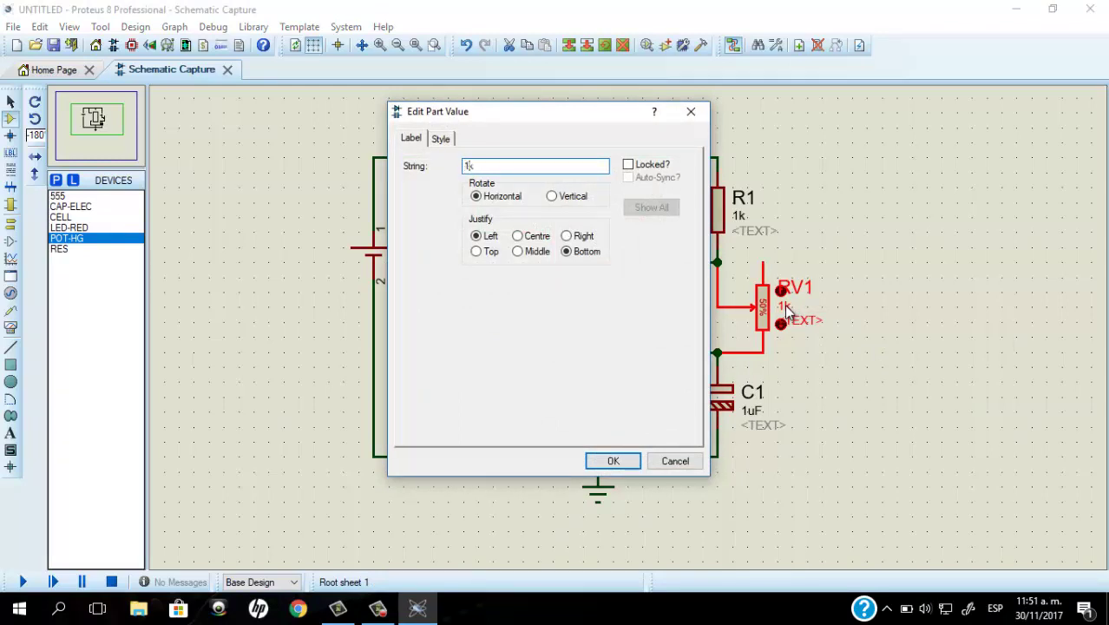
pyautogui.press('Return')
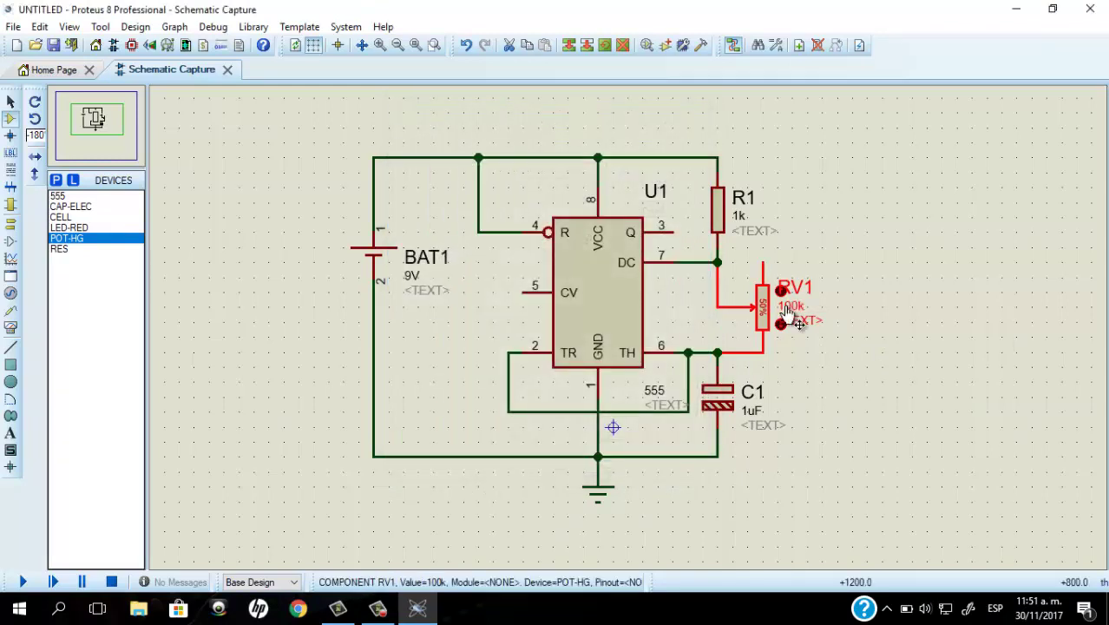
pyautogui.click(883, 478)
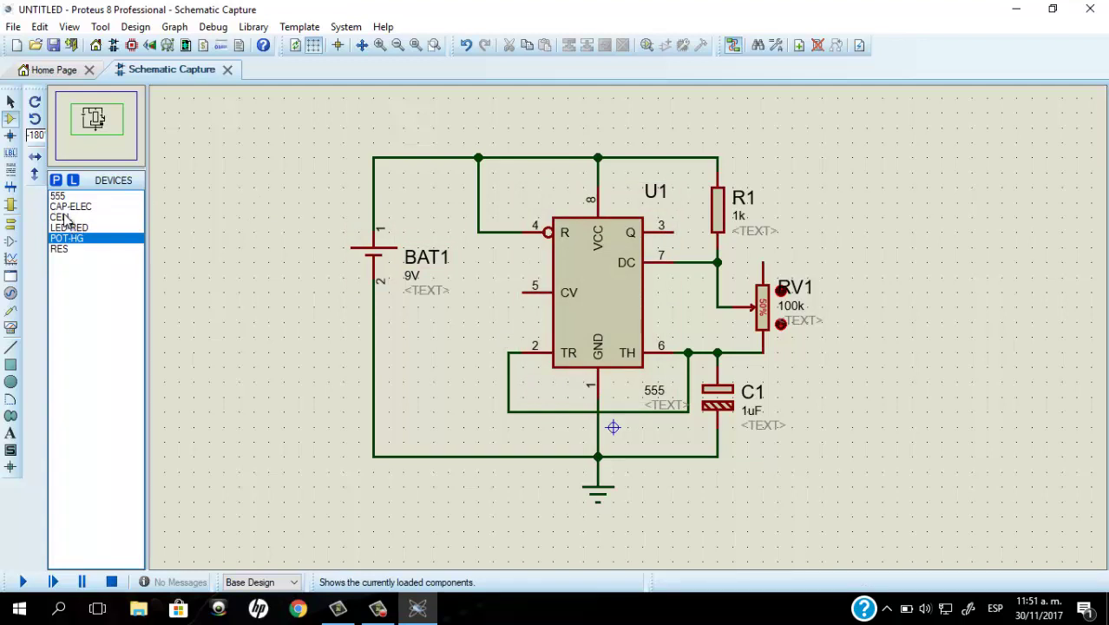
# Place a second RES resistor horizontally, rotated to -180°, to the right of R1 and level with the 555's pin 3
pyautogui.click(64, 248)
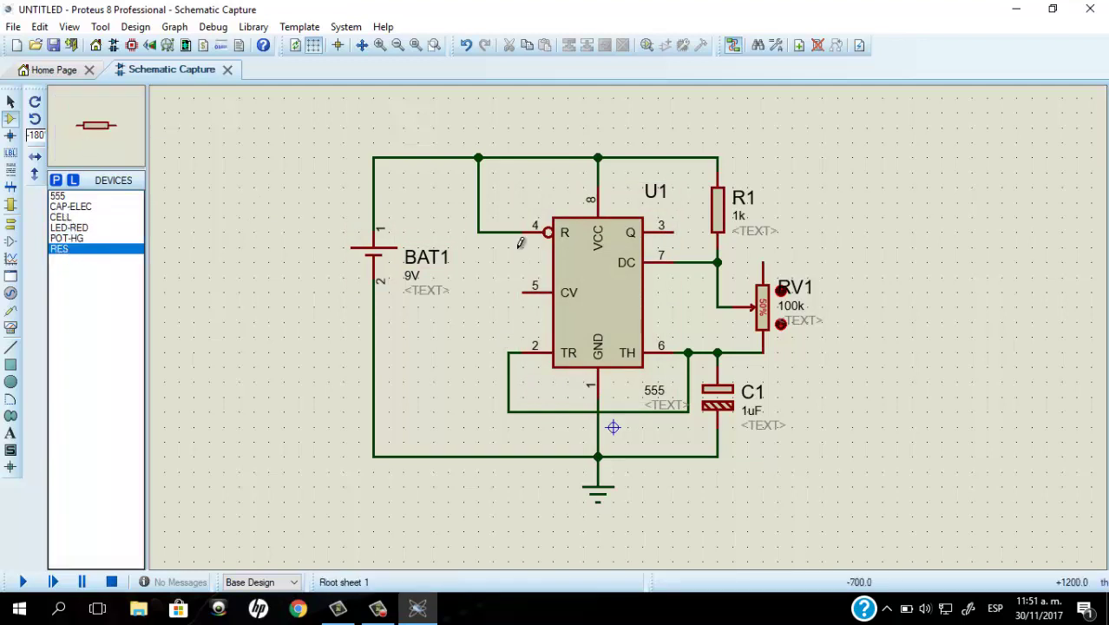
pyautogui.click(858, 247)
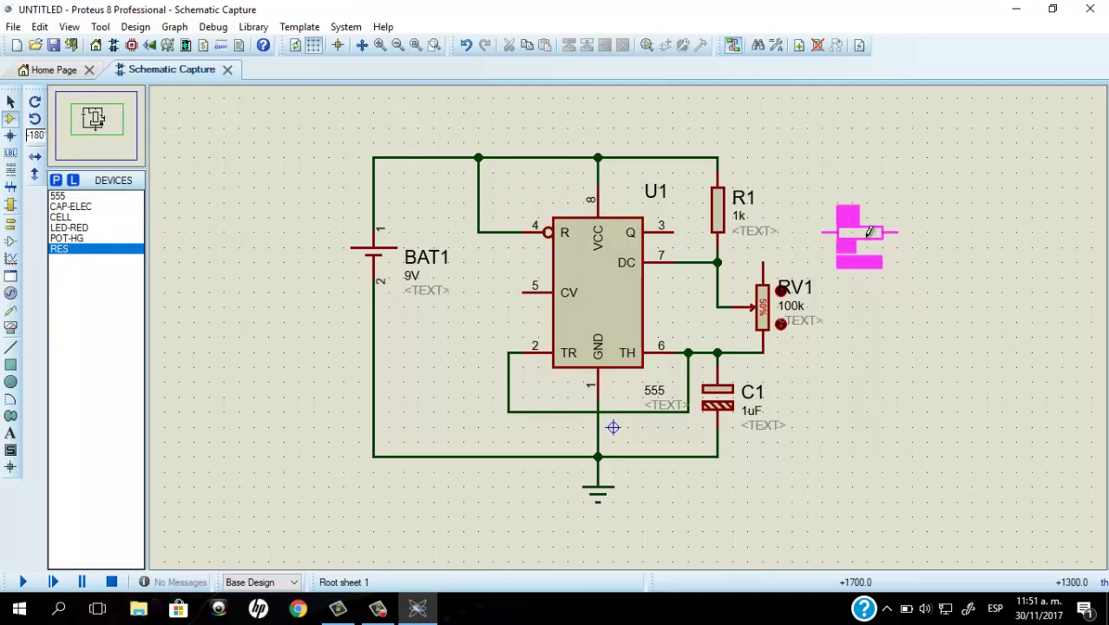
pyautogui.click(857, 246)
# Wire R2's left terminal to the 555's Q output pin 3 and set the resistor's value to 1k
pyautogui.click(824, 232)
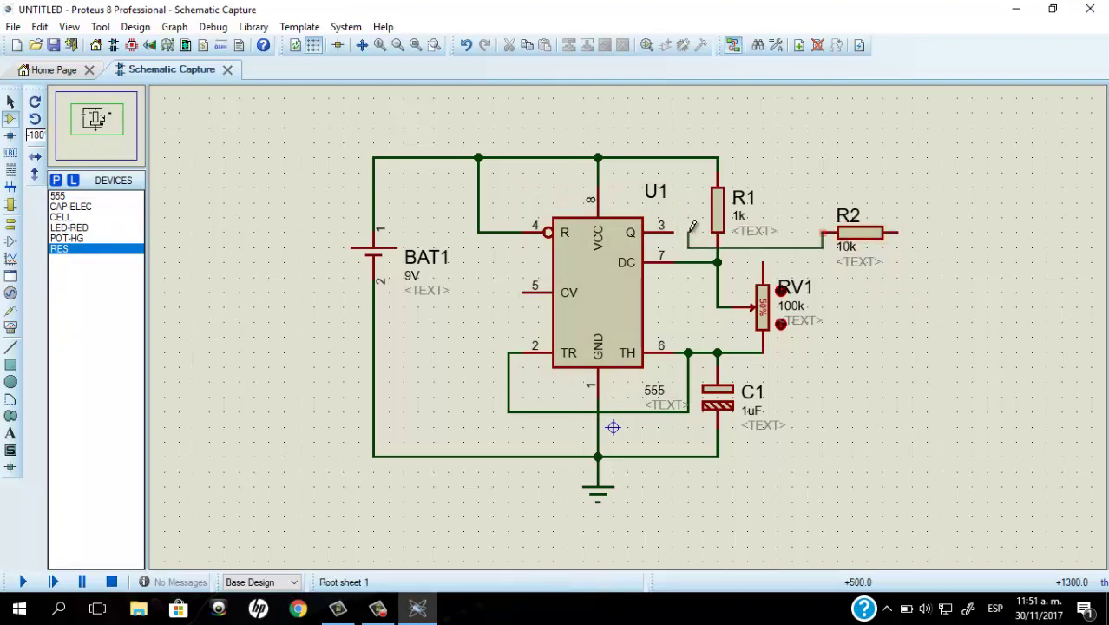
pyautogui.click(672, 231)
pyautogui.doubleClick(853, 249)
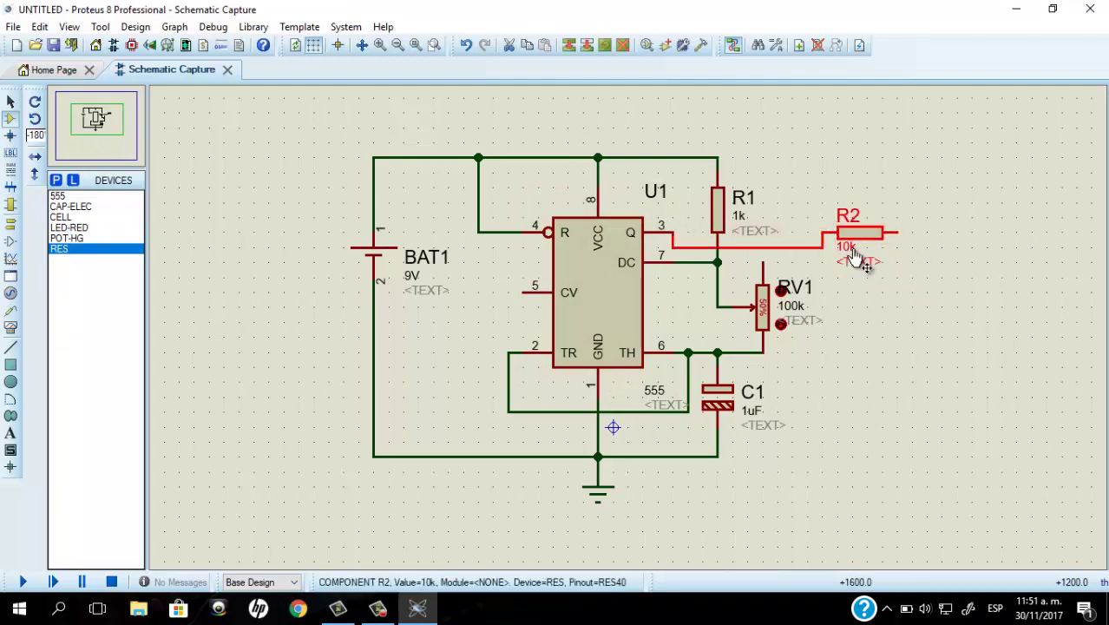
pyautogui.press('Return')
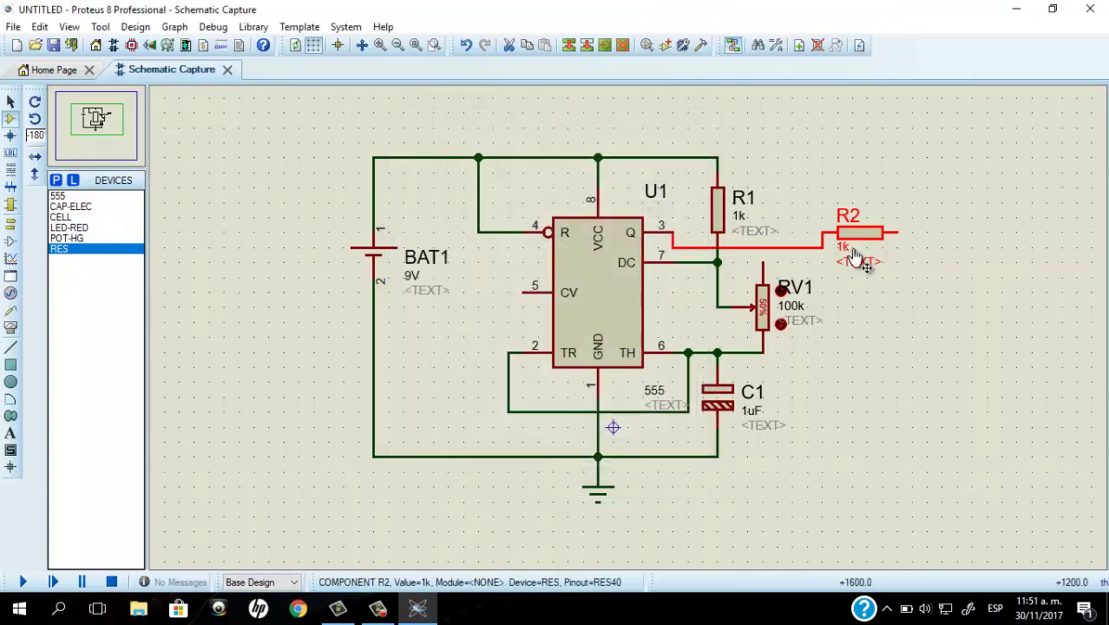
# Place the LED-RED component, rotated to 0°, below and slightly to the right of resistor R2
pyautogui.click(74, 228)
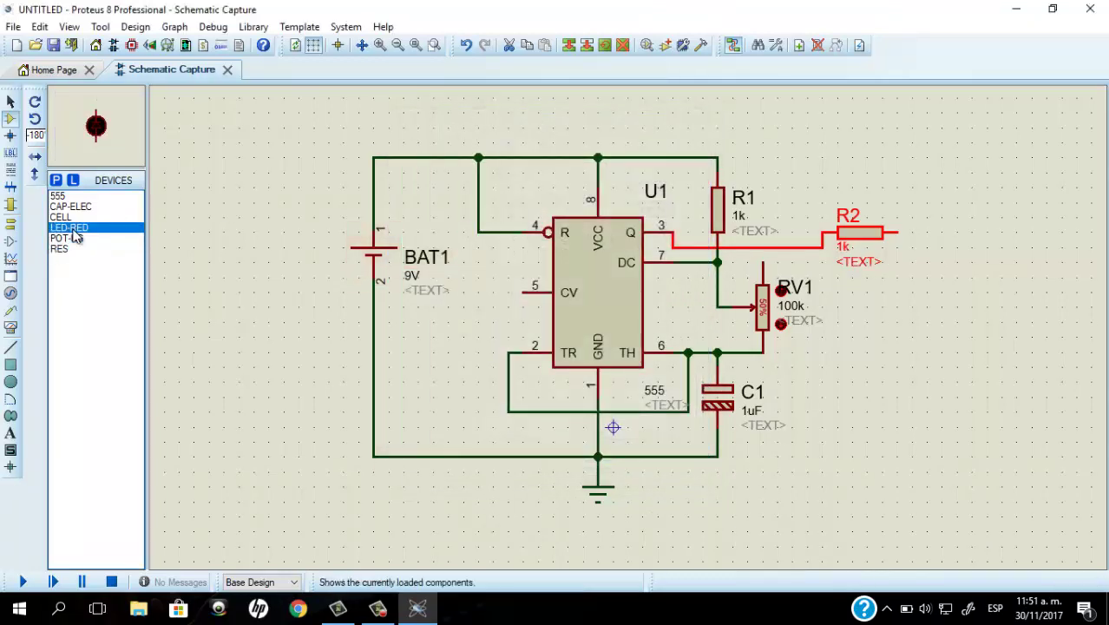
pyautogui.click(36, 102)
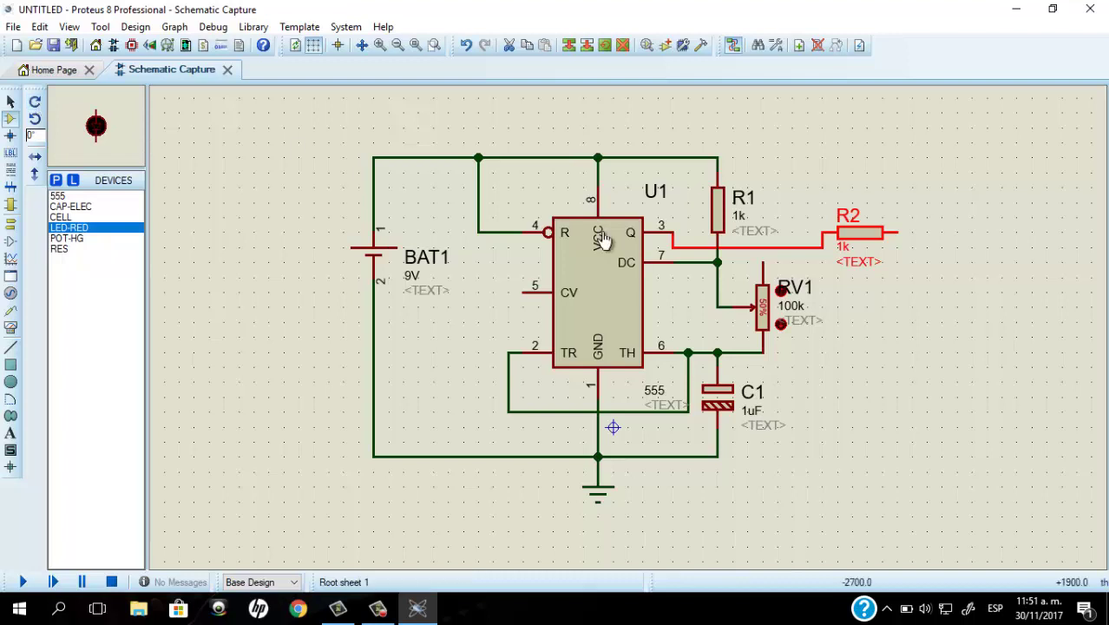
pyautogui.click(925, 331)
pyautogui.click(913, 337)
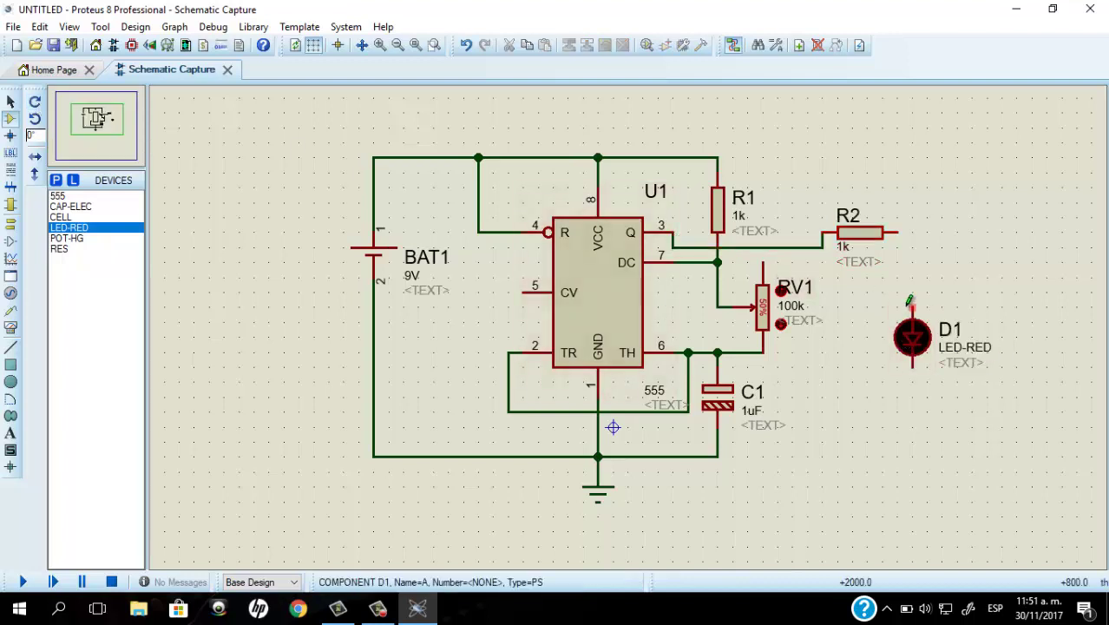
# Wire LED D1 between R2's free terminal and the ground line at C1, lowering R2 to straighten its wire to pin 3
pyautogui.click(909, 302)
pyautogui.click(897, 233)
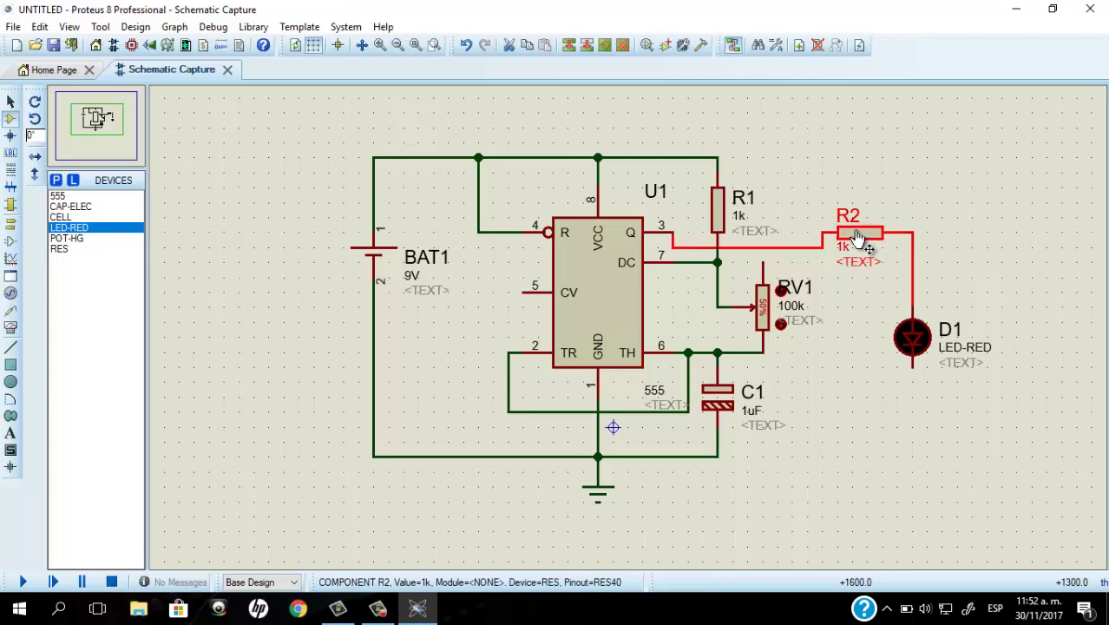
pyautogui.moveTo(857, 237); pyautogui.dragTo(857, 251)
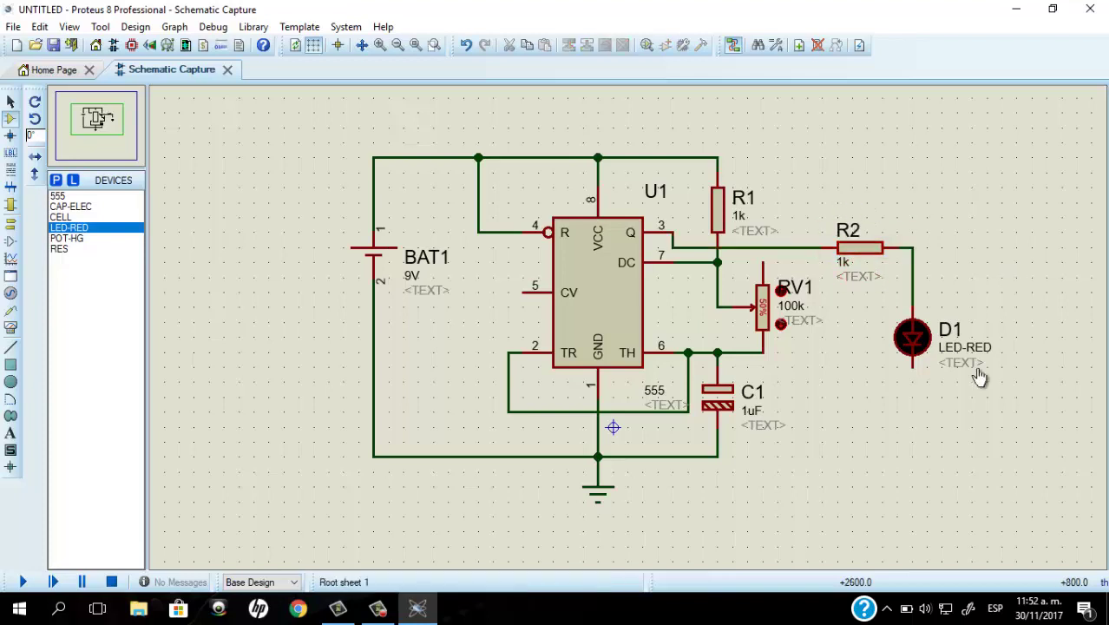
pyautogui.click(912, 366)
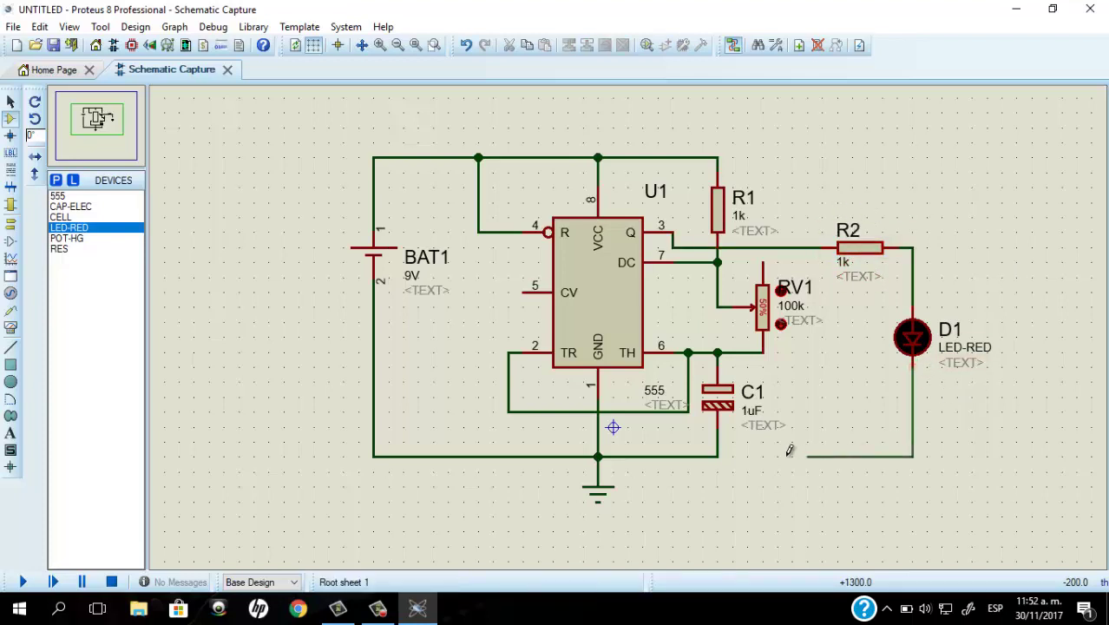
pyautogui.click(717, 456)
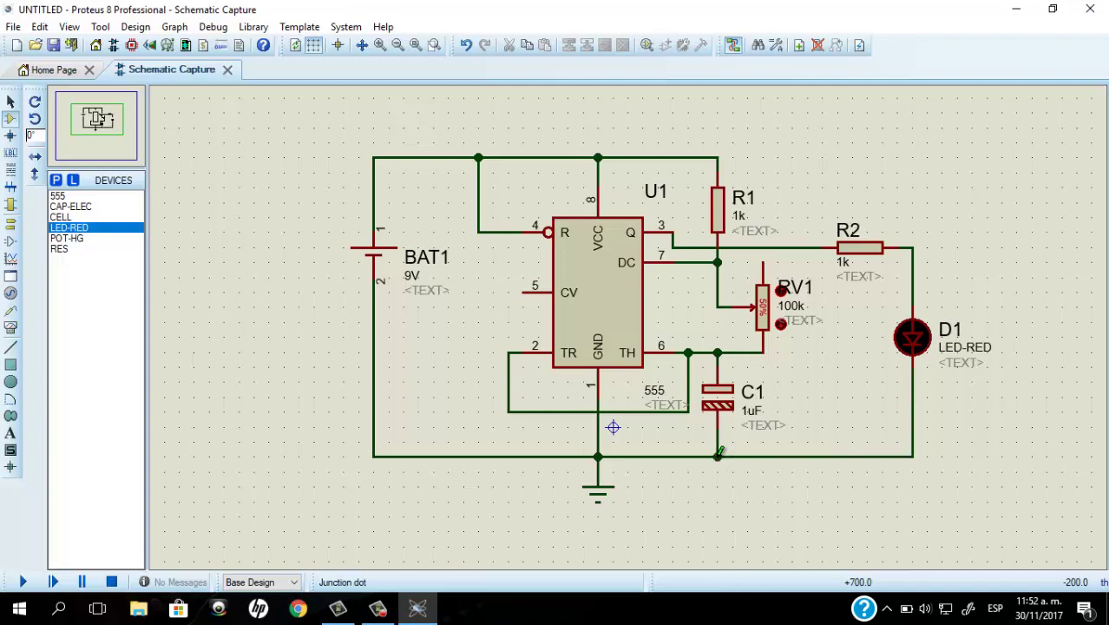
# Run the circuit simulation with potentiometer RV1 adjusted to 69%, and stop it
pyautogui.click(24, 582)
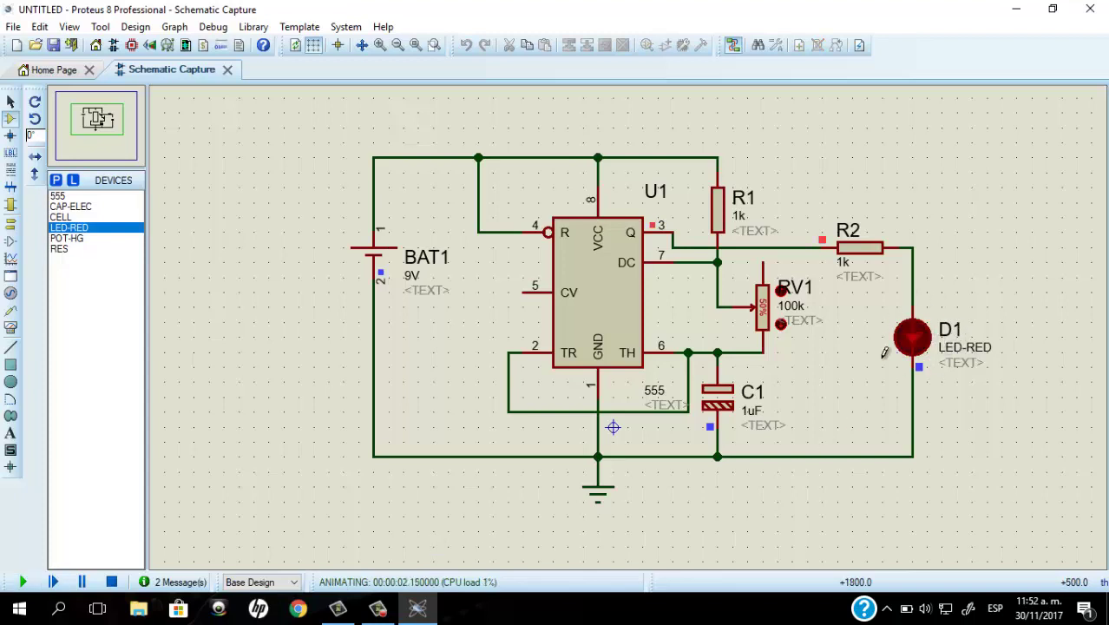
pyautogui.moveTo(759, 316)
pyautogui.mouseDown()
pyautogui.moveTo(760, 337)
pyautogui.moveTo(752, 297)
pyautogui.moveTo(762, 330)
pyautogui.moveTo(755, 315)
pyautogui.mouseUp()
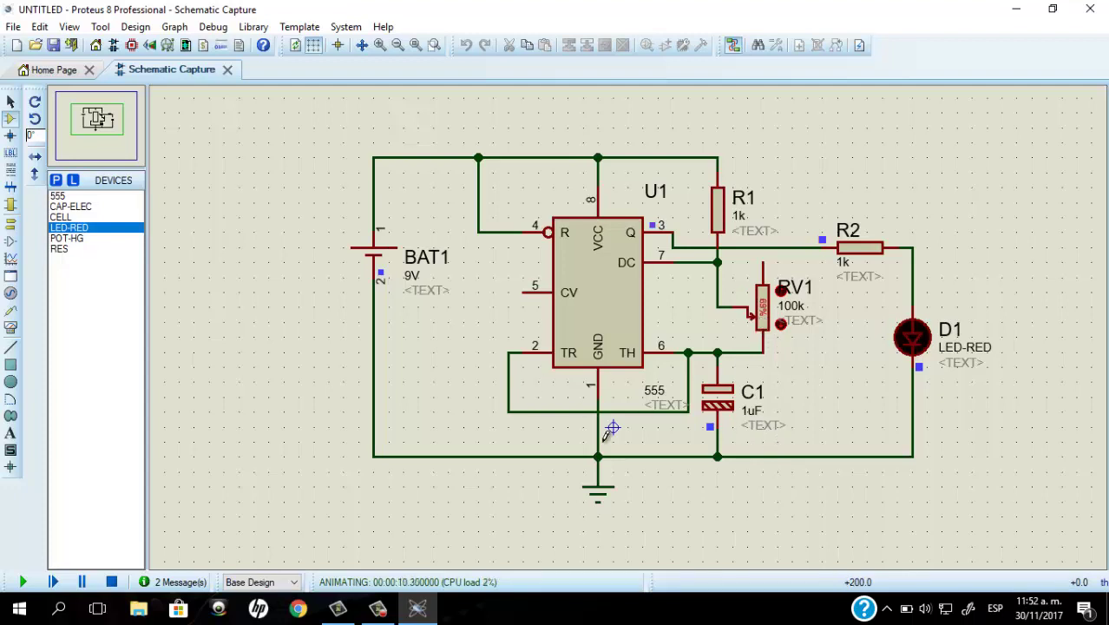
pyautogui.click(112, 581)
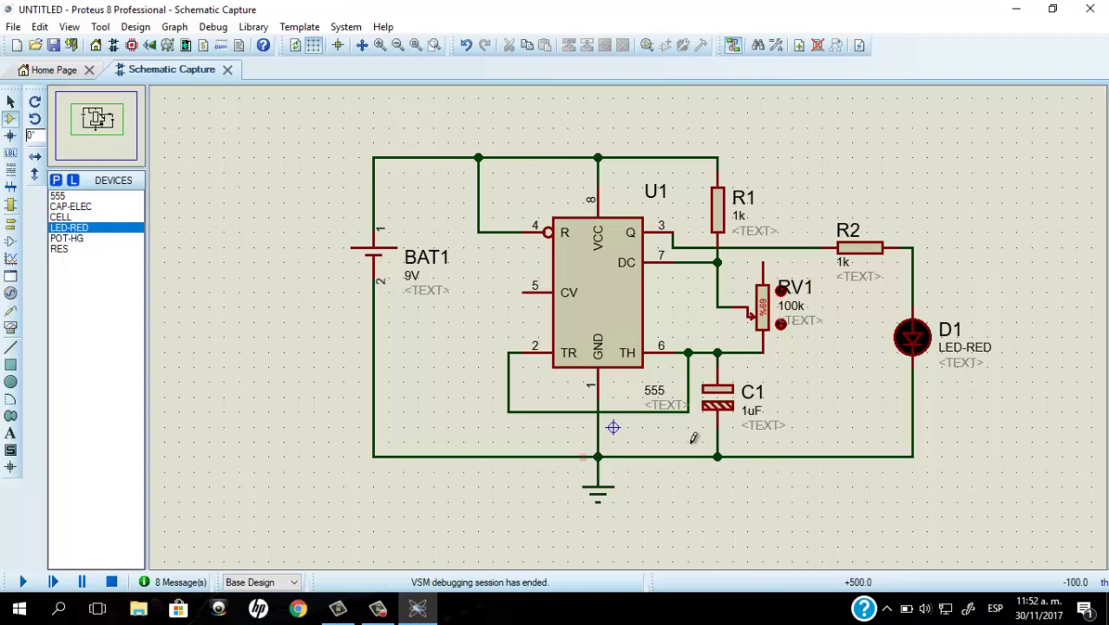
# Set the value of capacitor C1 to 10uF
pyautogui.doubleClick(749, 419)
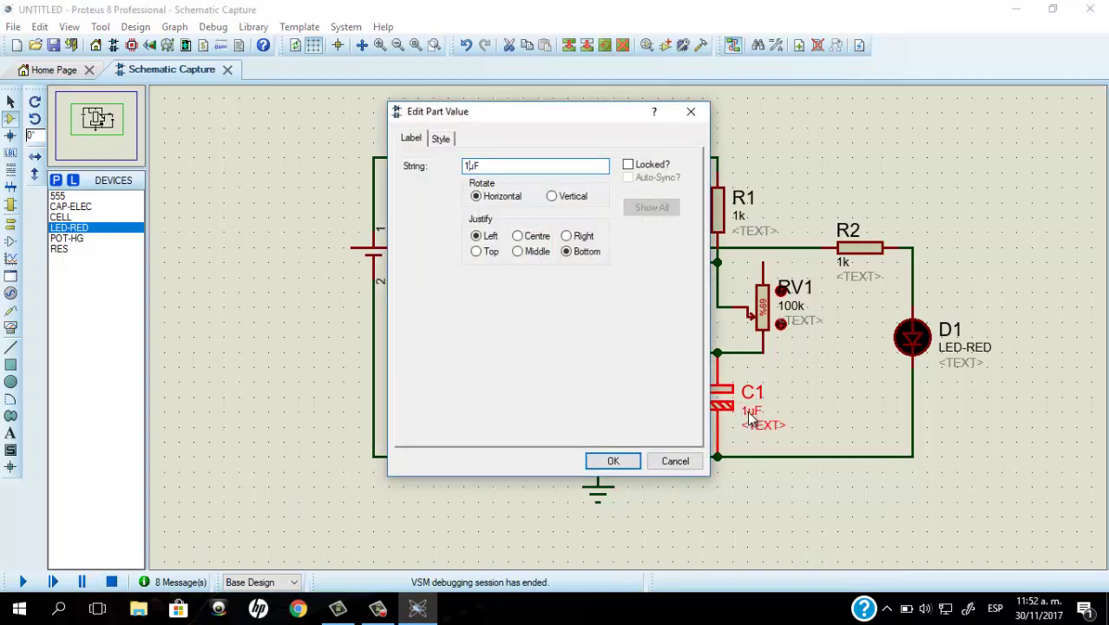
pyautogui.press('Return')
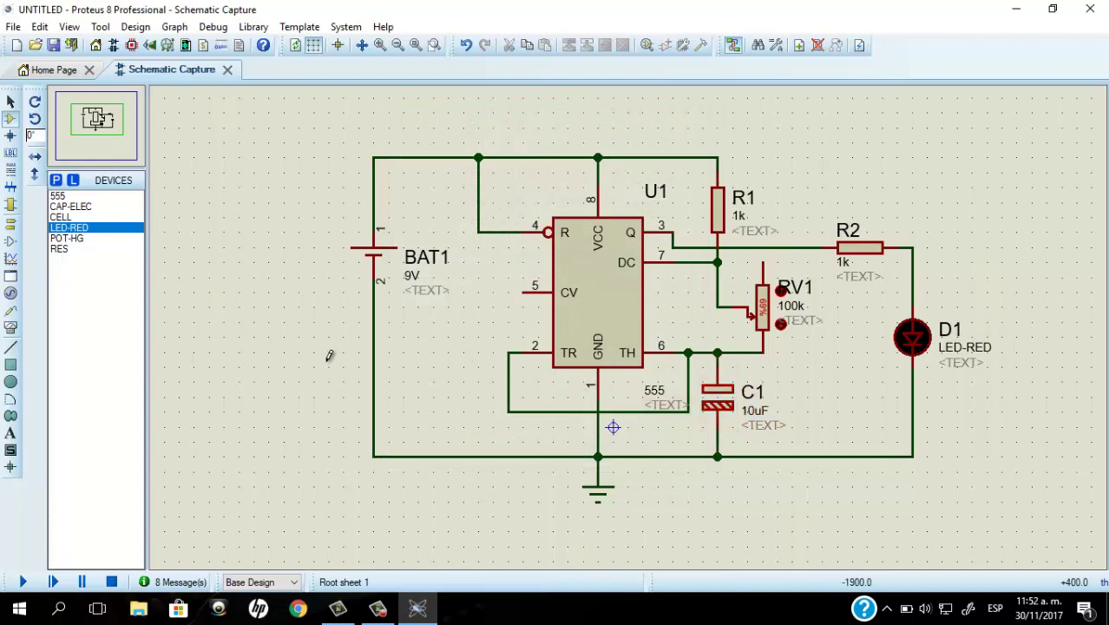
# Run the simulation again, move potentiometer RV1 to 93% and back down to 21%, and stop it
pyautogui.click(23, 581)
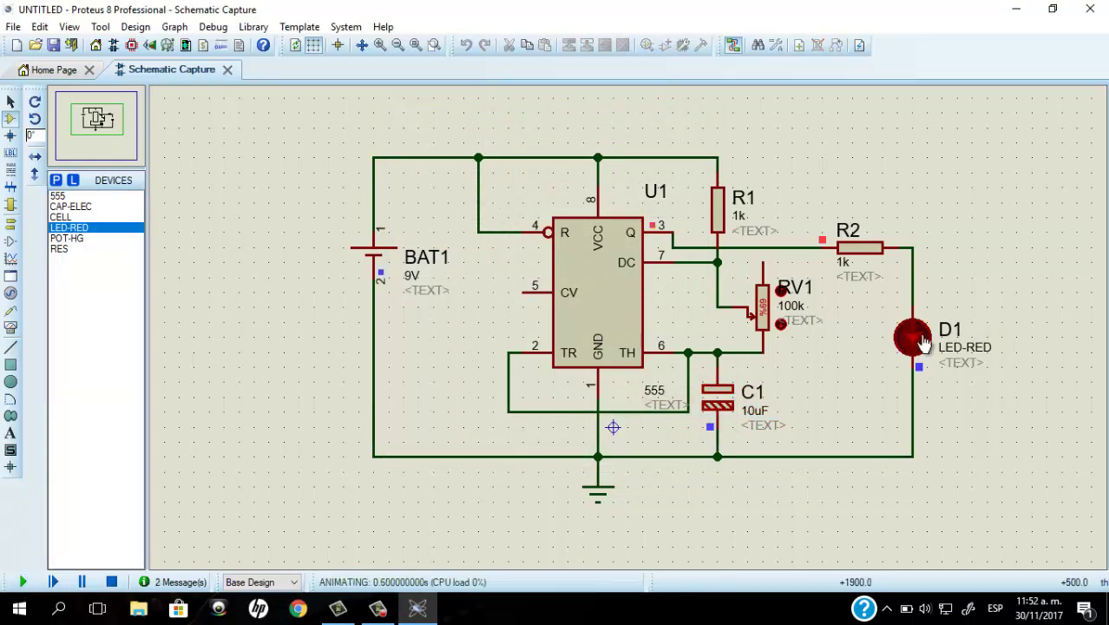
pyautogui.click(759, 328)
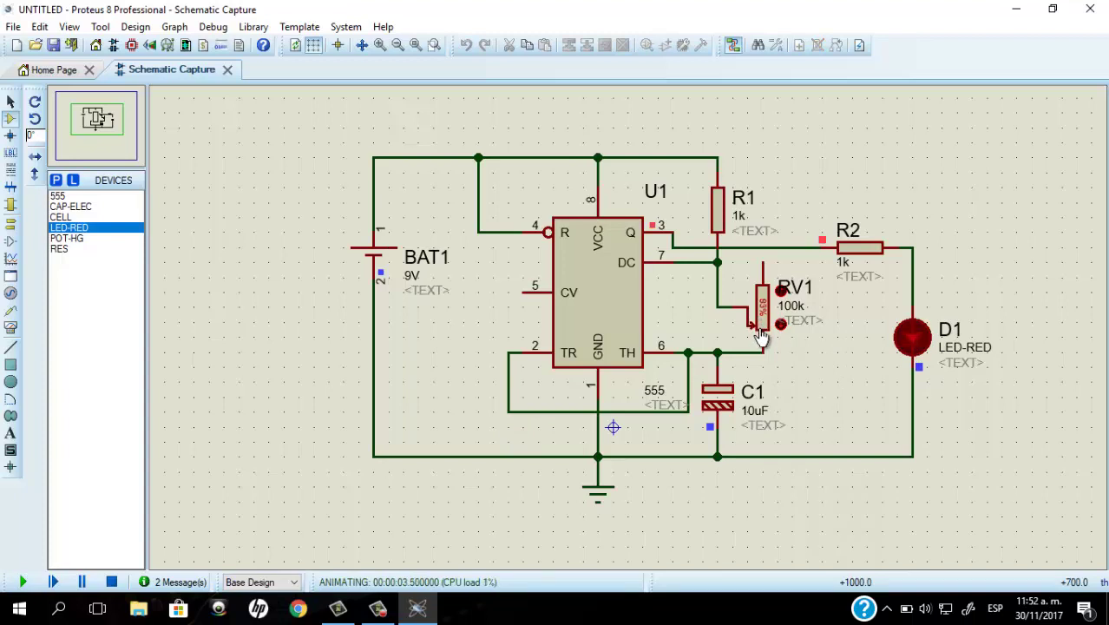
pyautogui.click(761, 340)
pyautogui.moveTo(761, 340); pyautogui.dragTo(765, 299)
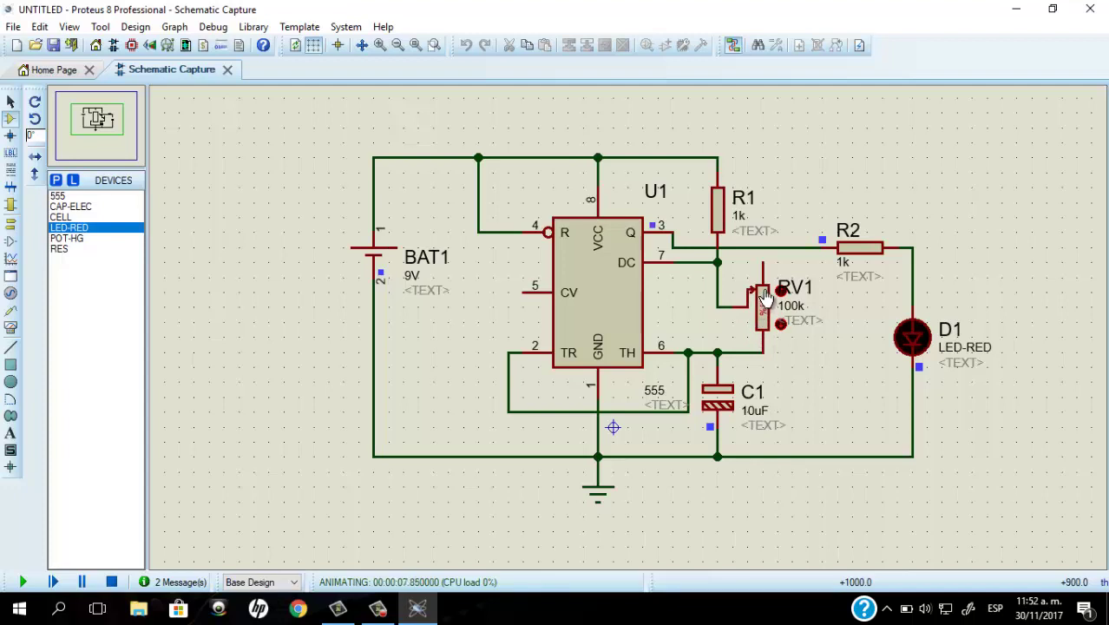
pyautogui.moveTo(765, 297)
pyautogui.mouseDown()
pyautogui.moveTo(764, 309)
pyautogui.moveTo(765, 295)
pyautogui.mouseUp()
pyautogui.click(111, 581)
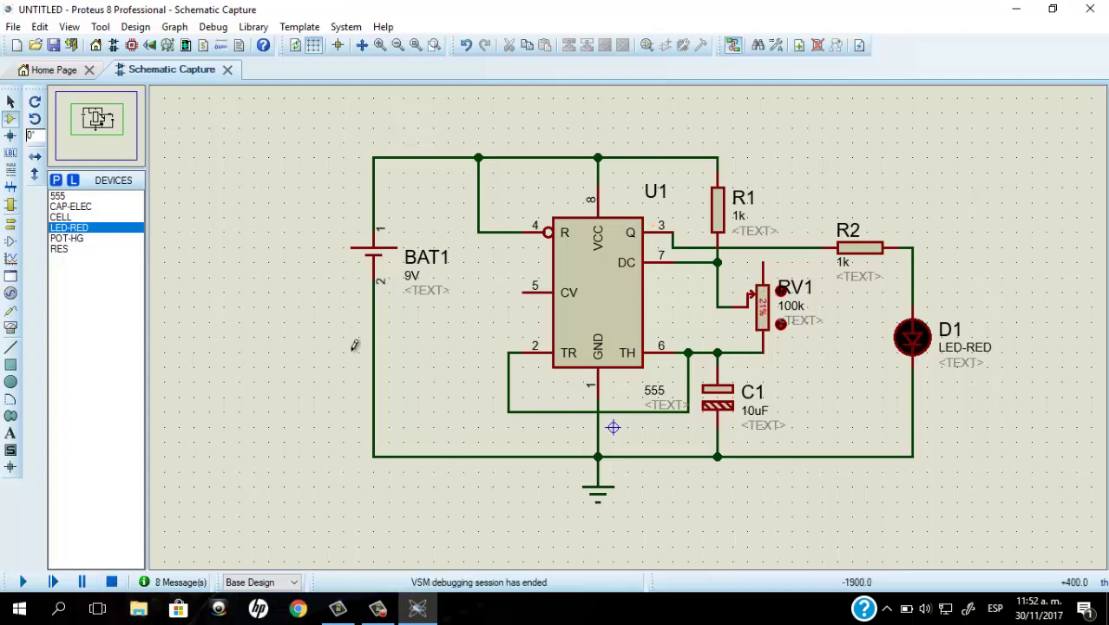
# Open the PCB layout of the circuit and switch its units to metric
pyautogui.click(134, 46)
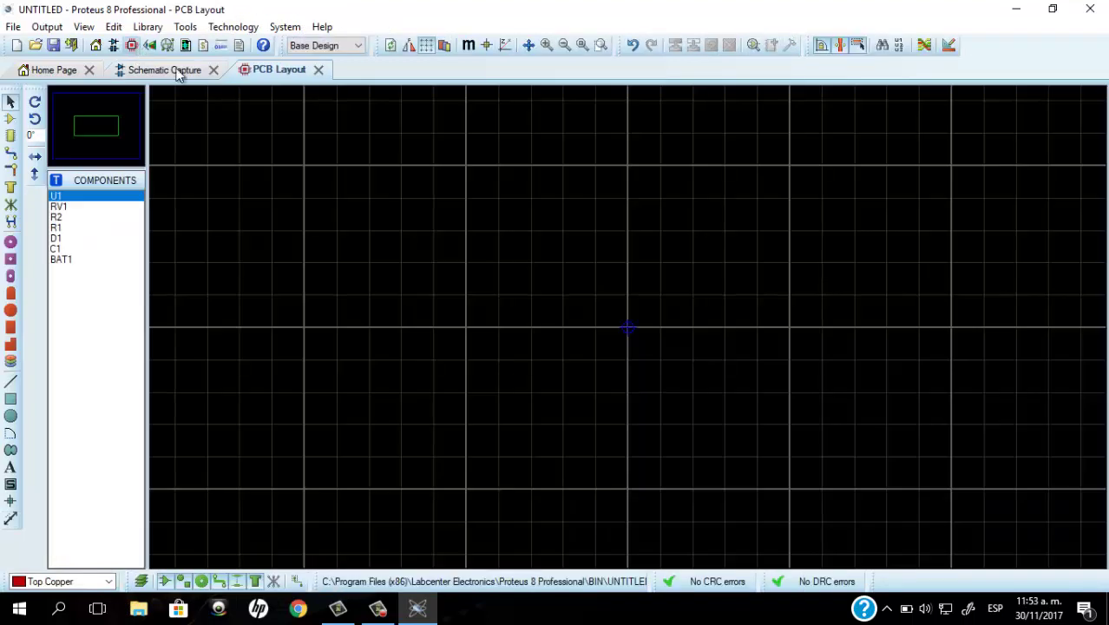
pyautogui.click(469, 46)
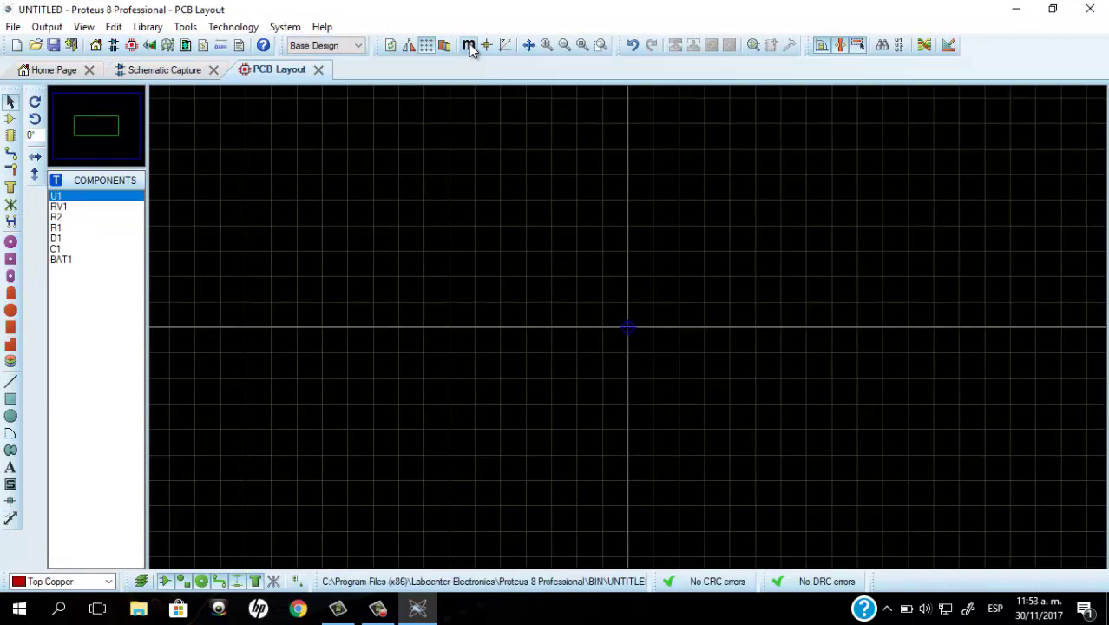
# Set the board's maximum width and maximum height to 2in each in the board properties
pyautogui.click(281, 26)
pyautogui.moveTo(233, 27)
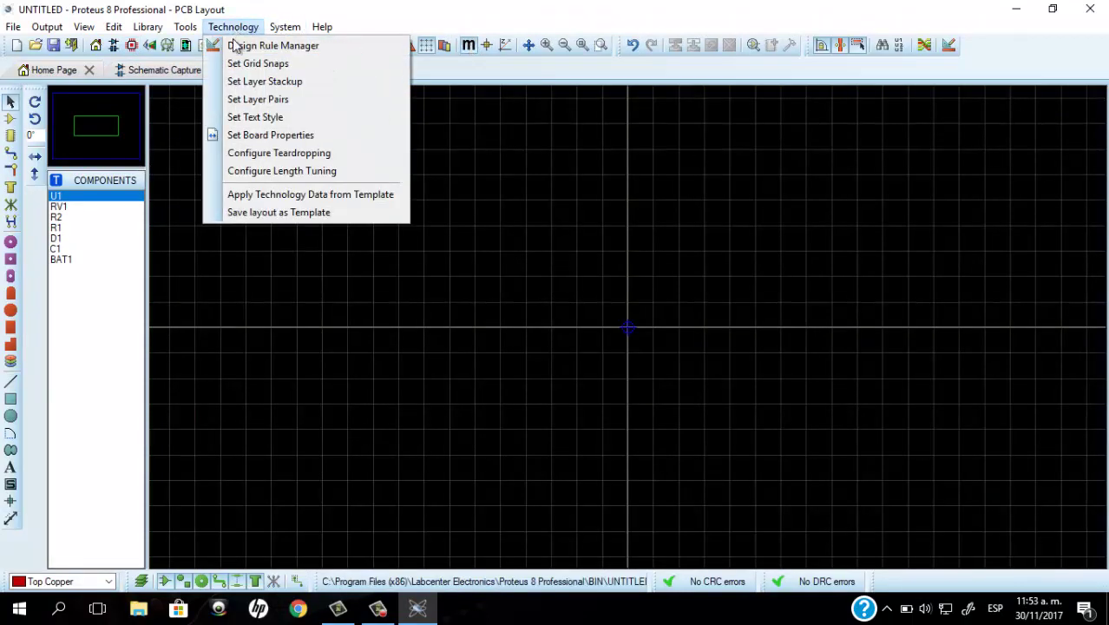
pyautogui.click(248, 136)
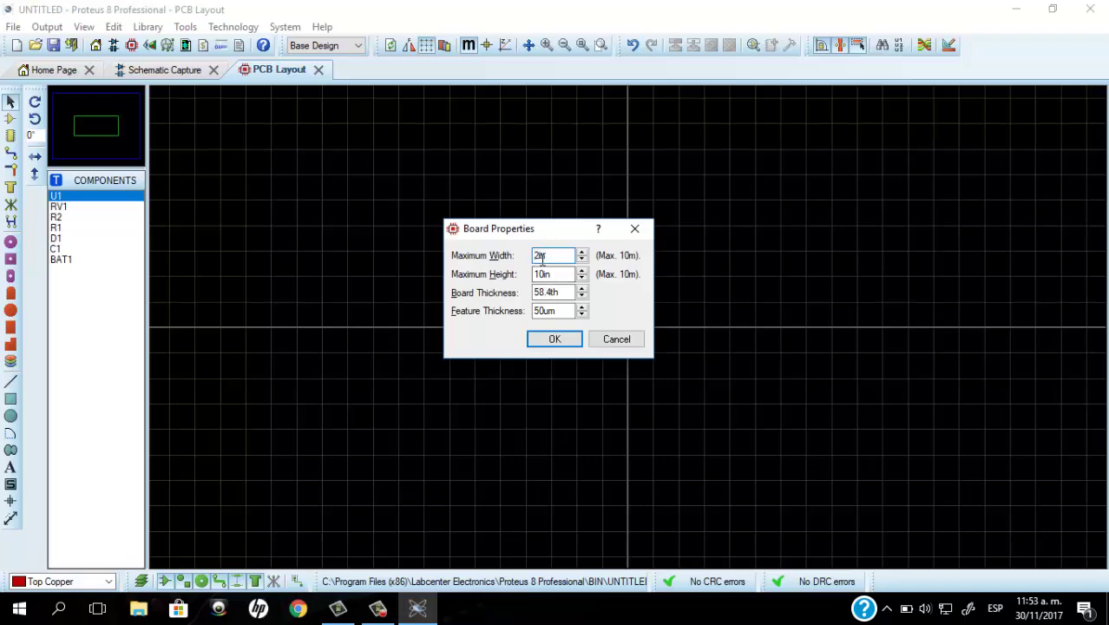
pyautogui.click(540, 274)
pyautogui.click(564, 341)
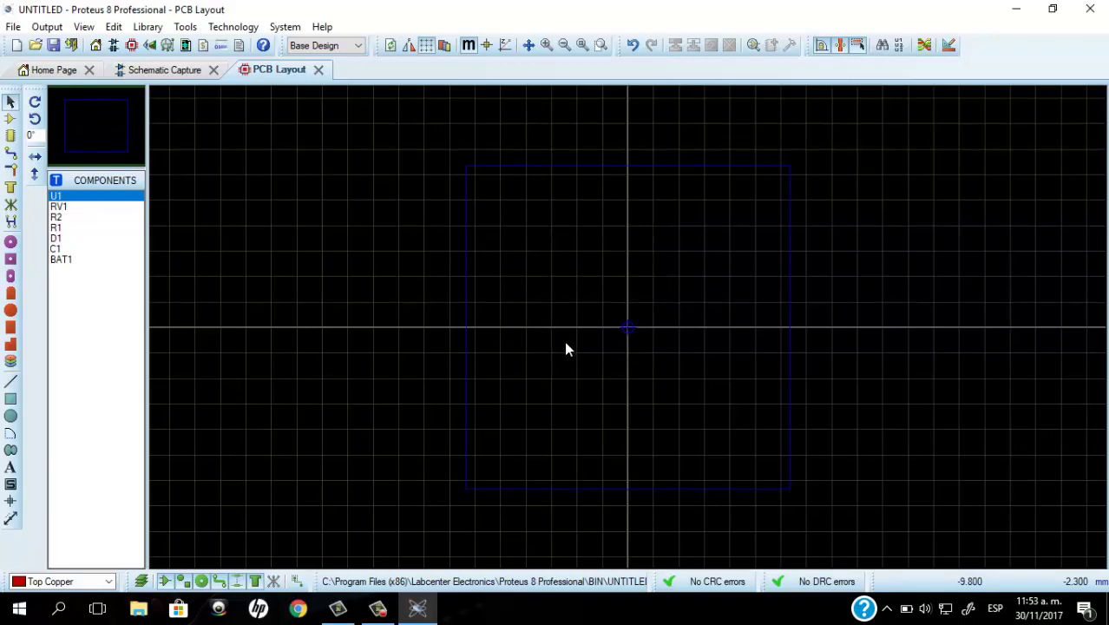
# Draw a square about 50 mm wide on the Board Edge layer, following the limits of the work area
pyautogui.click(10, 399)
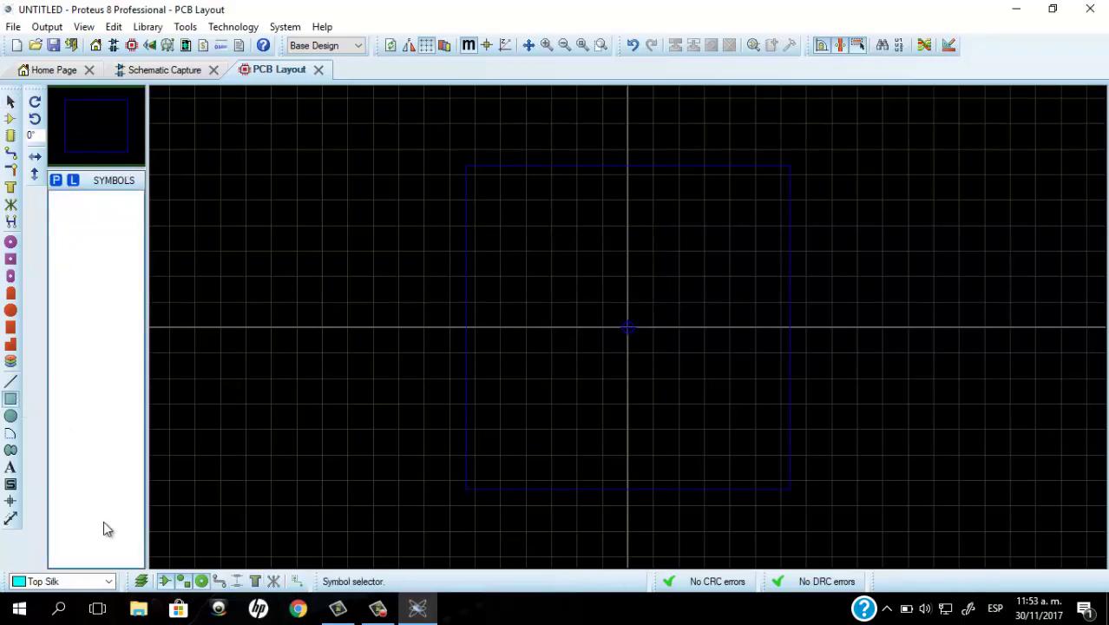
pyautogui.click(108, 581)
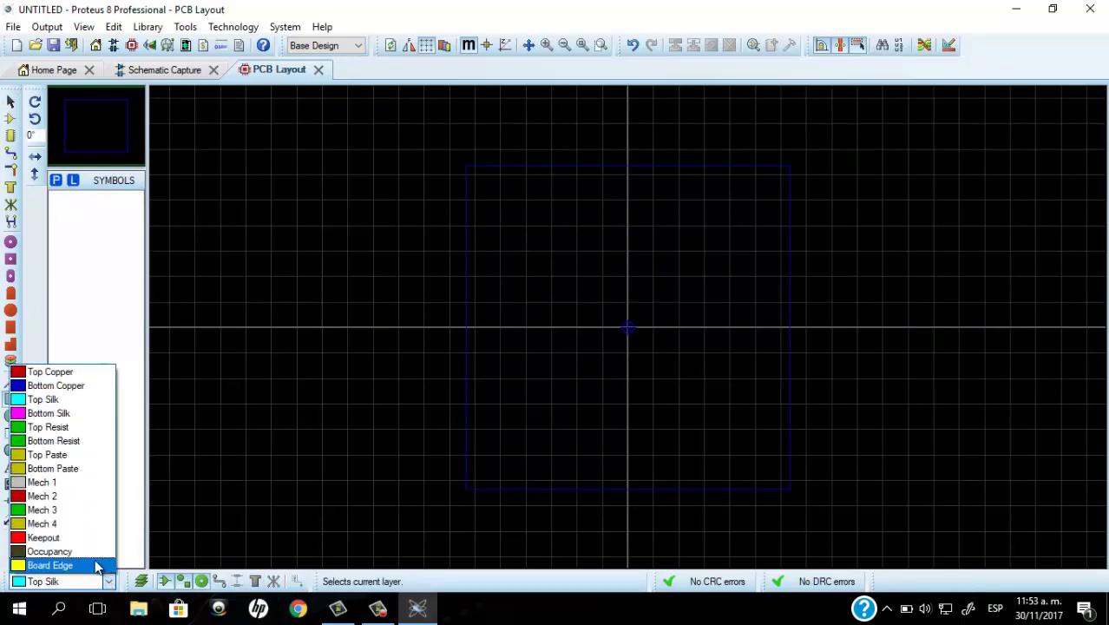
pyautogui.click(51, 564)
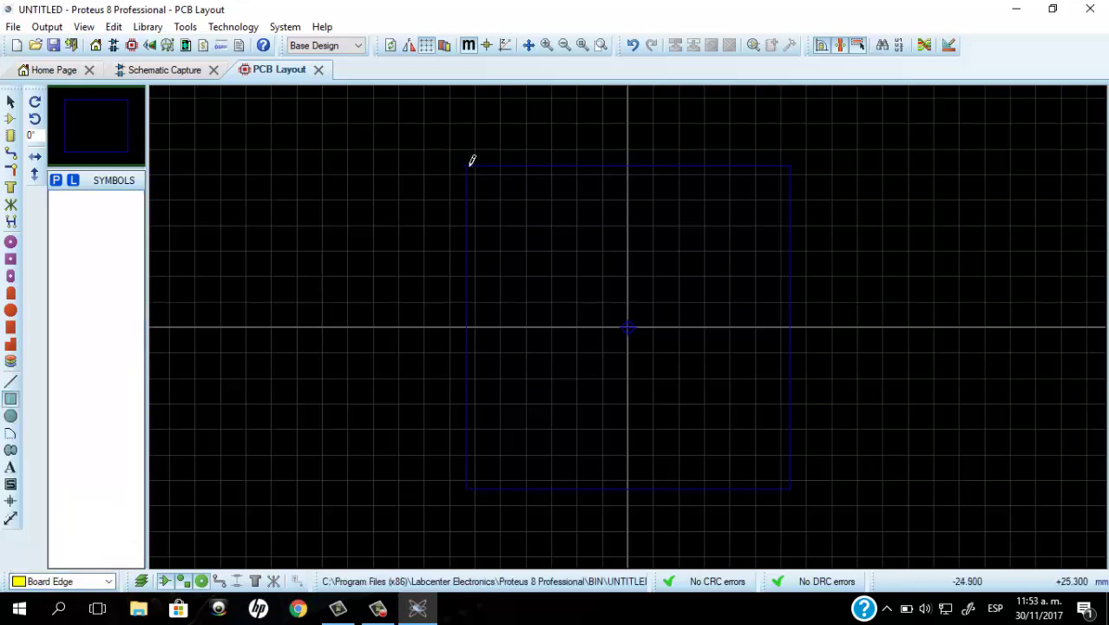
pyautogui.moveTo(470, 164); pyautogui.dragTo(789, 486)
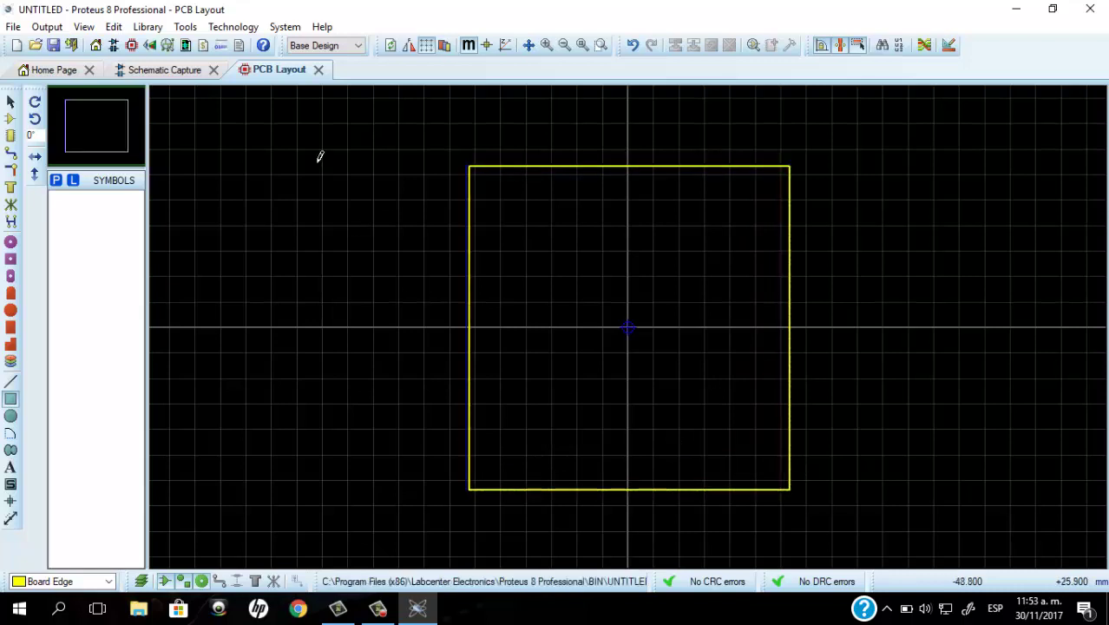
# Inspect the bare board in the 3D Visualizer and return to the PCB layout
pyautogui.click(150, 45)
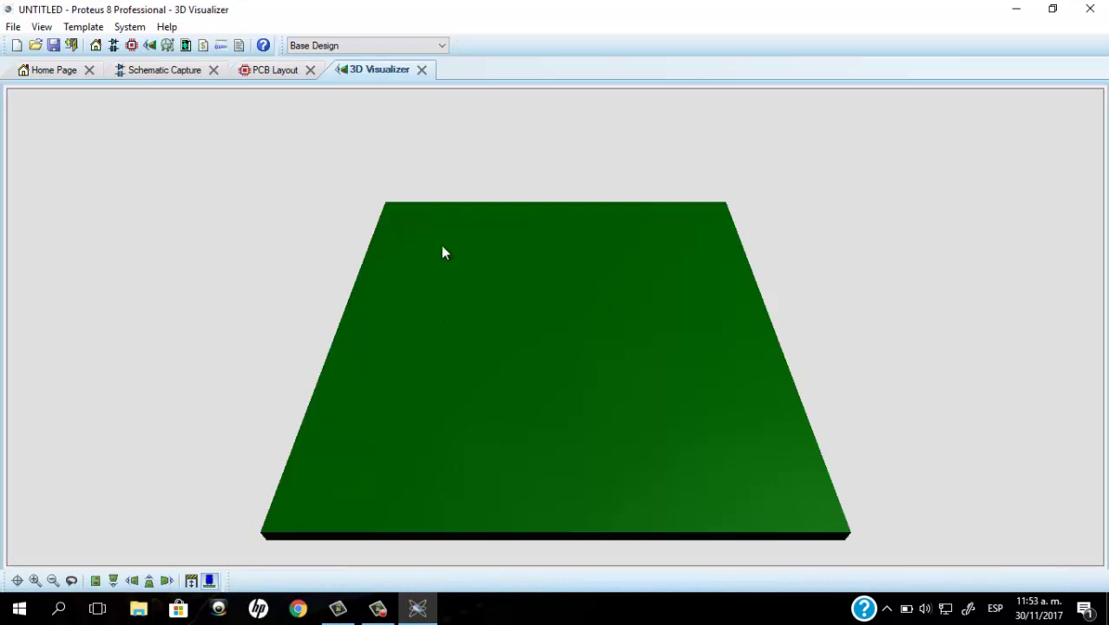
pyautogui.click(259, 72)
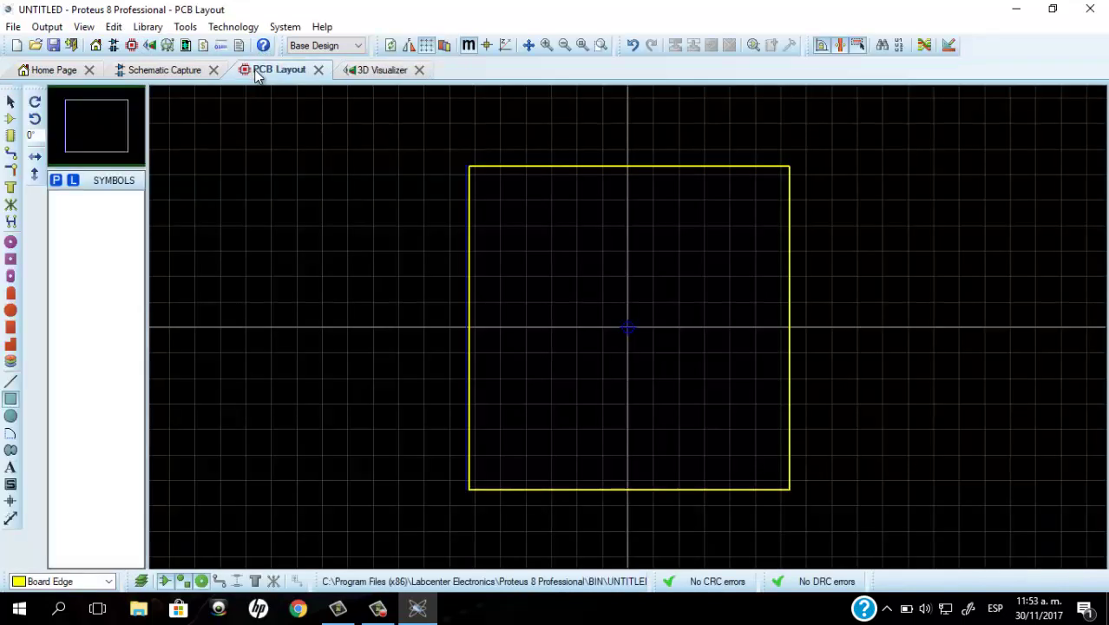
# Place component U1 (555) horizontally, rotated to 0°, at the centre of the board
pyautogui.click(11, 118)
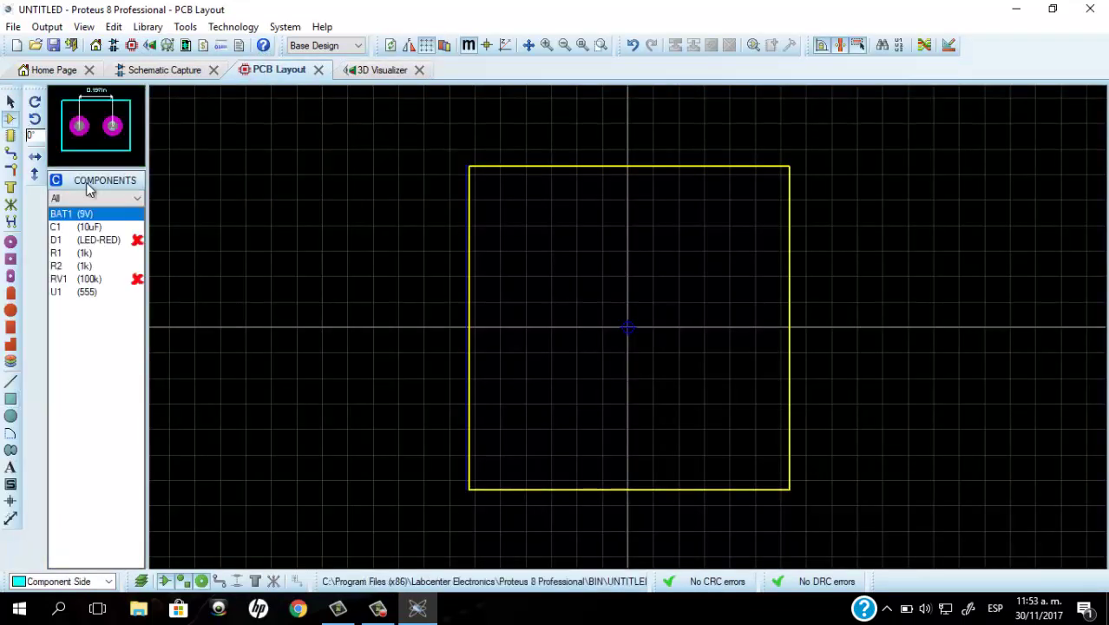
pyautogui.click(86, 294)
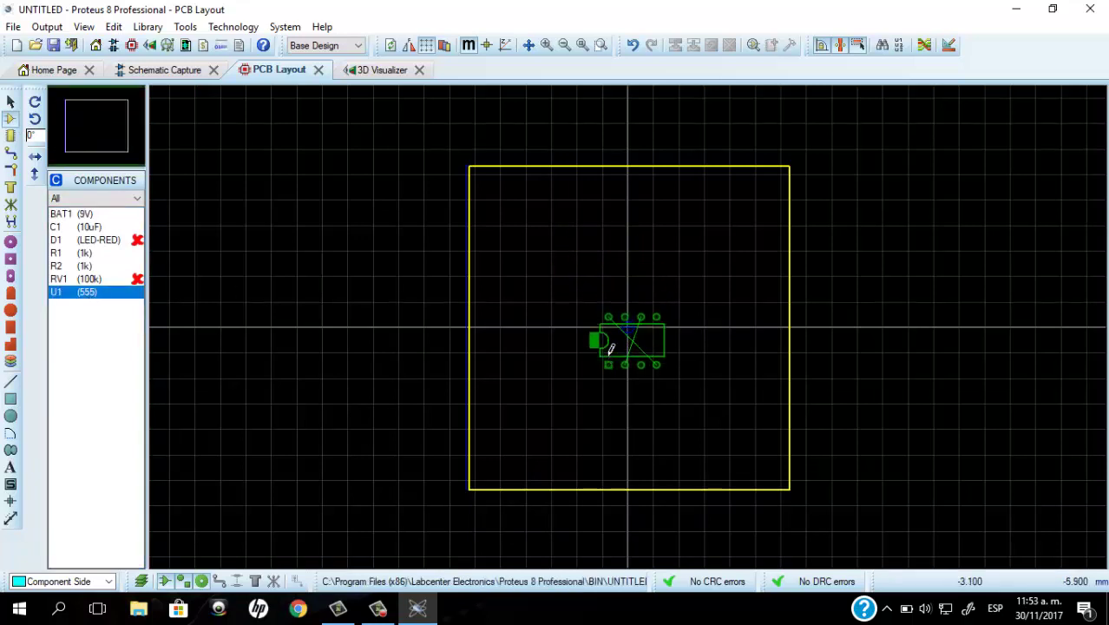
pyautogui.click(610, 344)
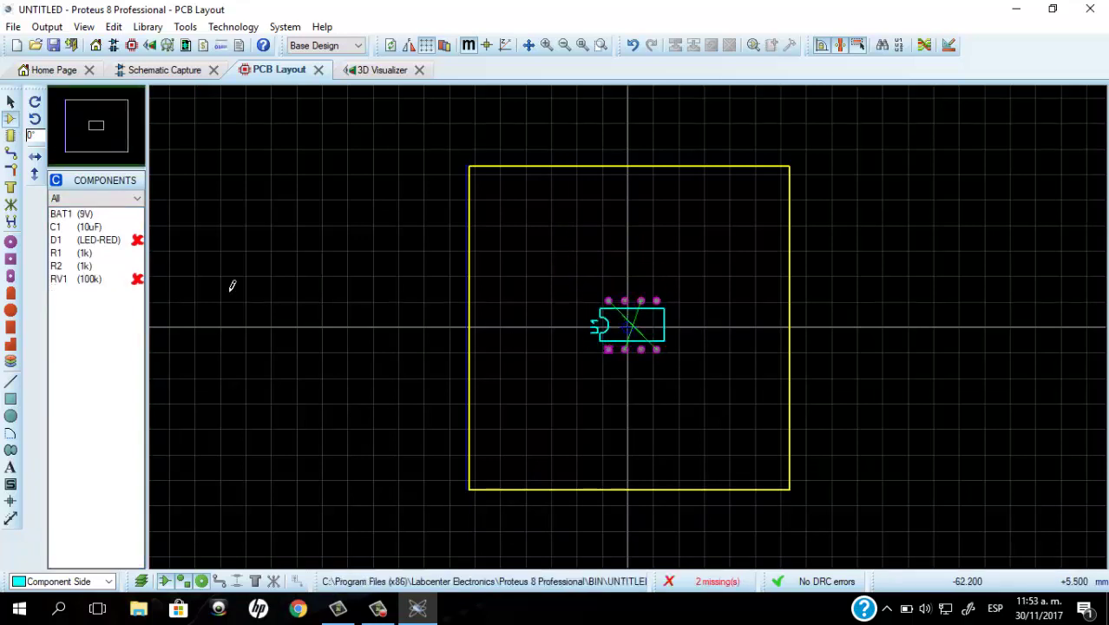
# Place battery BAT1, rotated to -270°, near the upper-left corner of the board
pyautogui.click(67, 219)
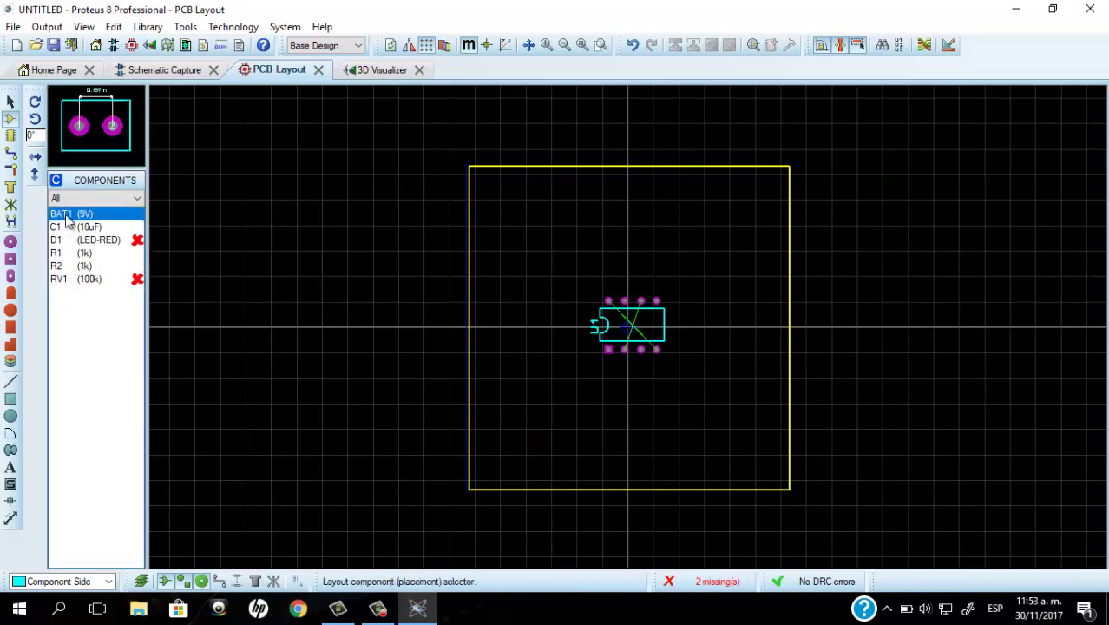
pyautogui.click(34, 105)
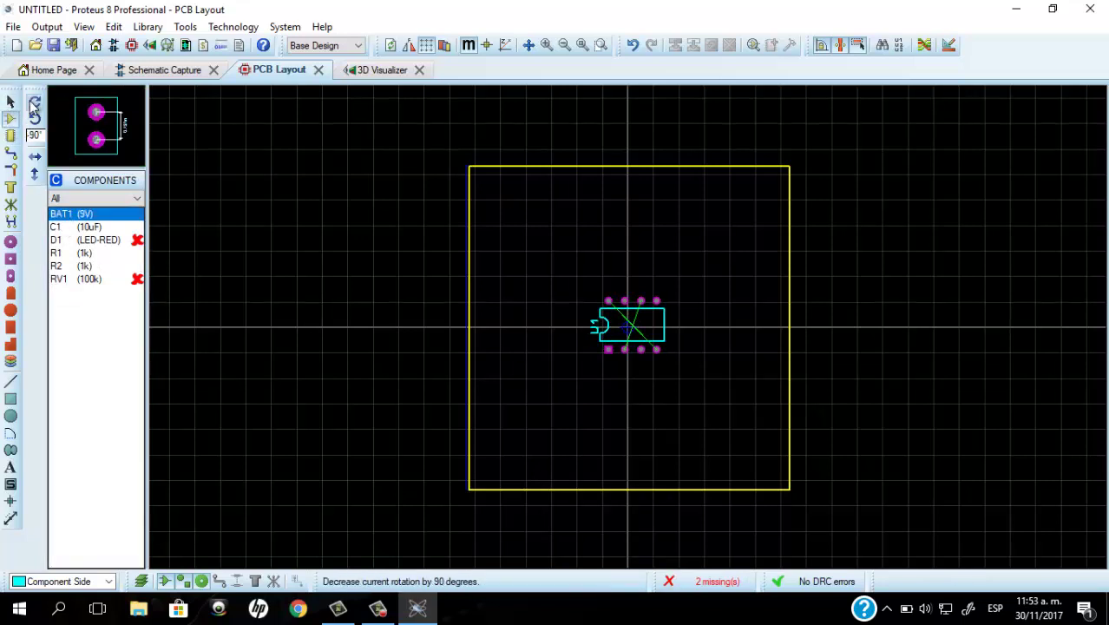
pyautogui.click(35, 103)
pyautogui.click(35, 103)
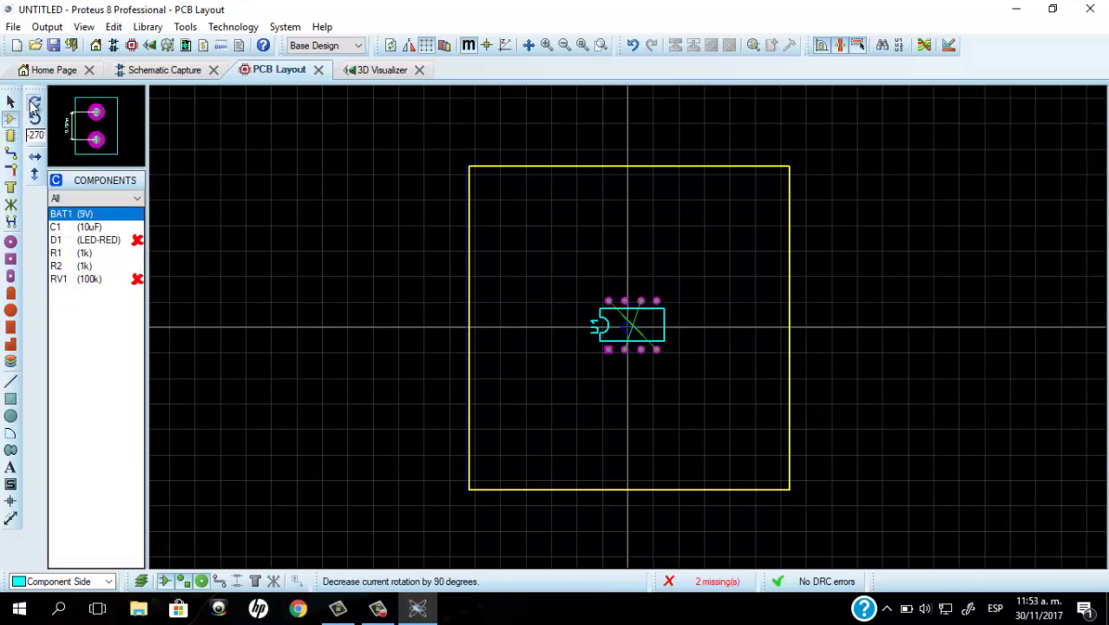
pyautogui.click(573, 275)
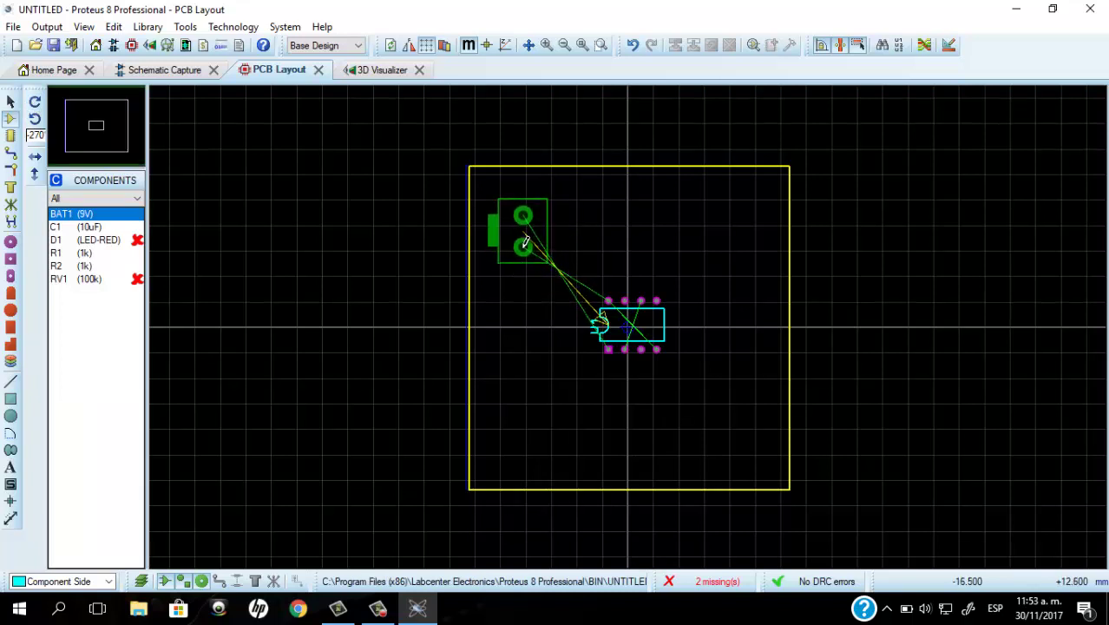
pyautogui.click(525, 246)
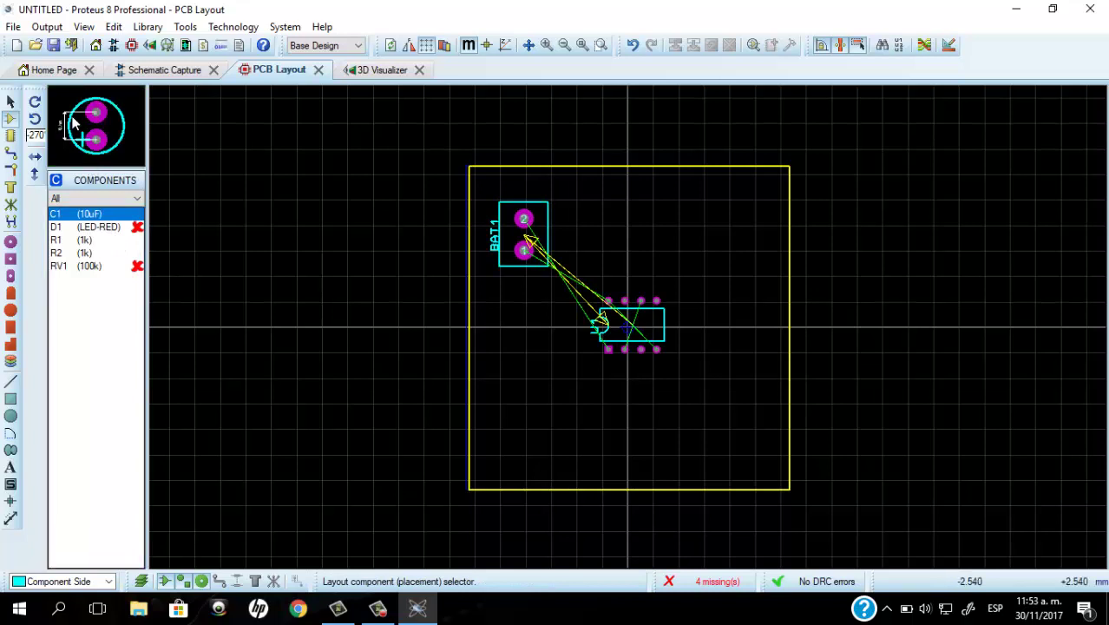
# Place capacitor C1 below U1, rotate it anti-clockwise once, and align it beneath U1's two leftmost lower pins
pyautogui.click(697, 433)
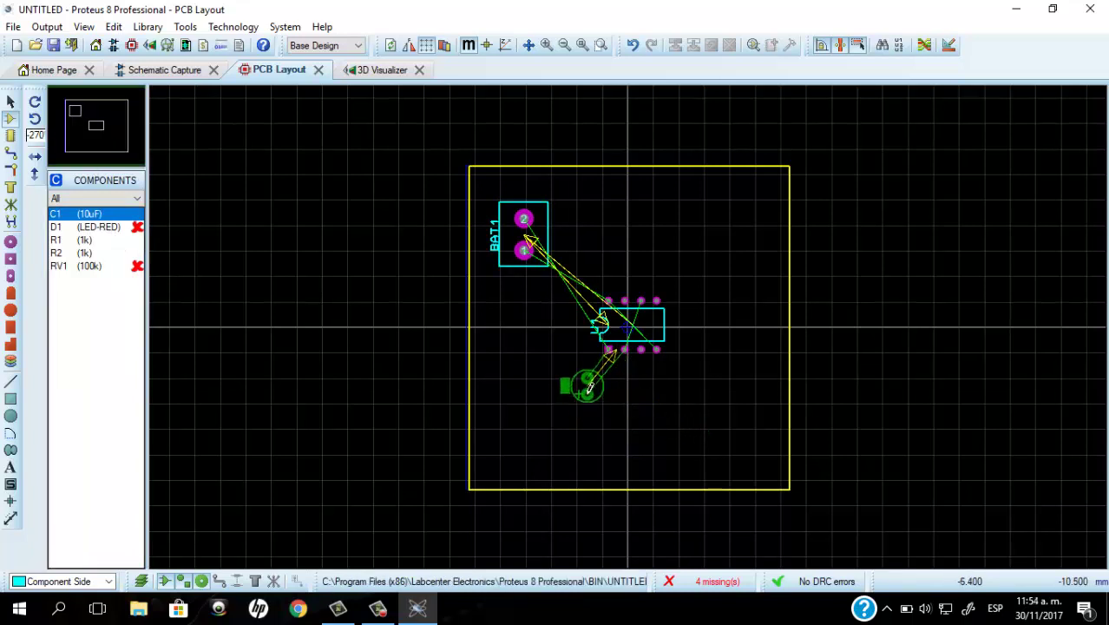
pyautogui.click(588, 386)
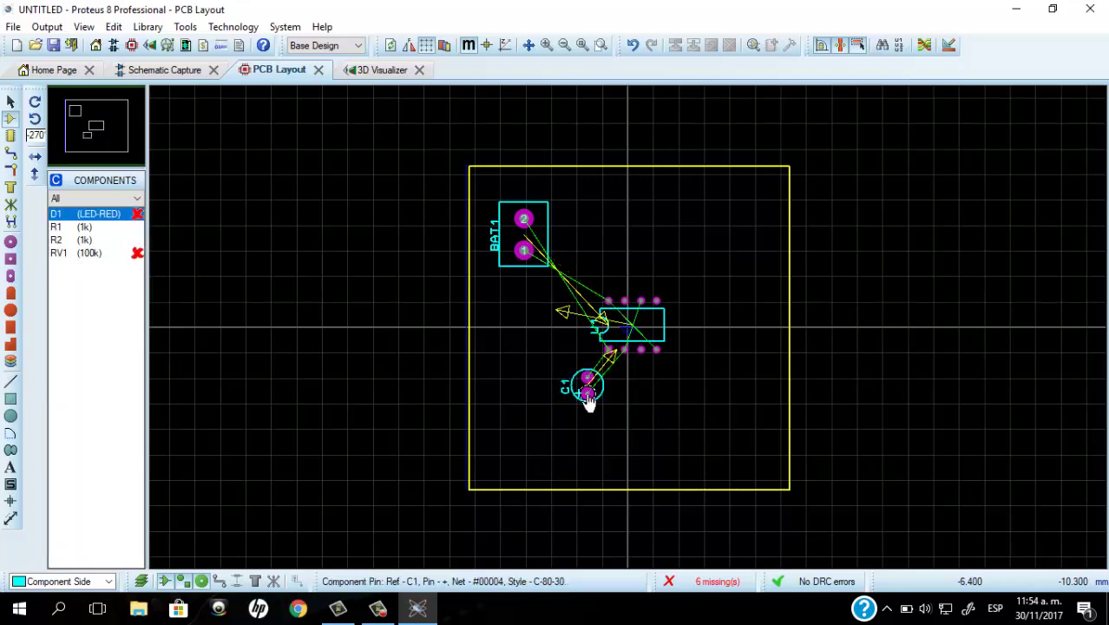
pyautogui.rightClick(588, 386)
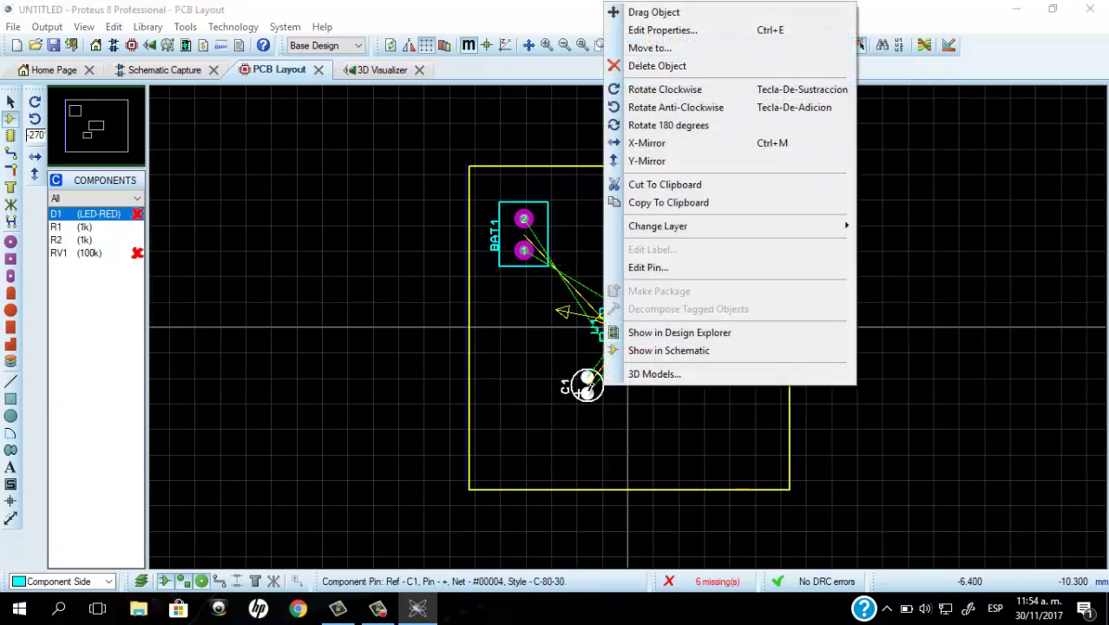
pyautogui.click(658, 107)
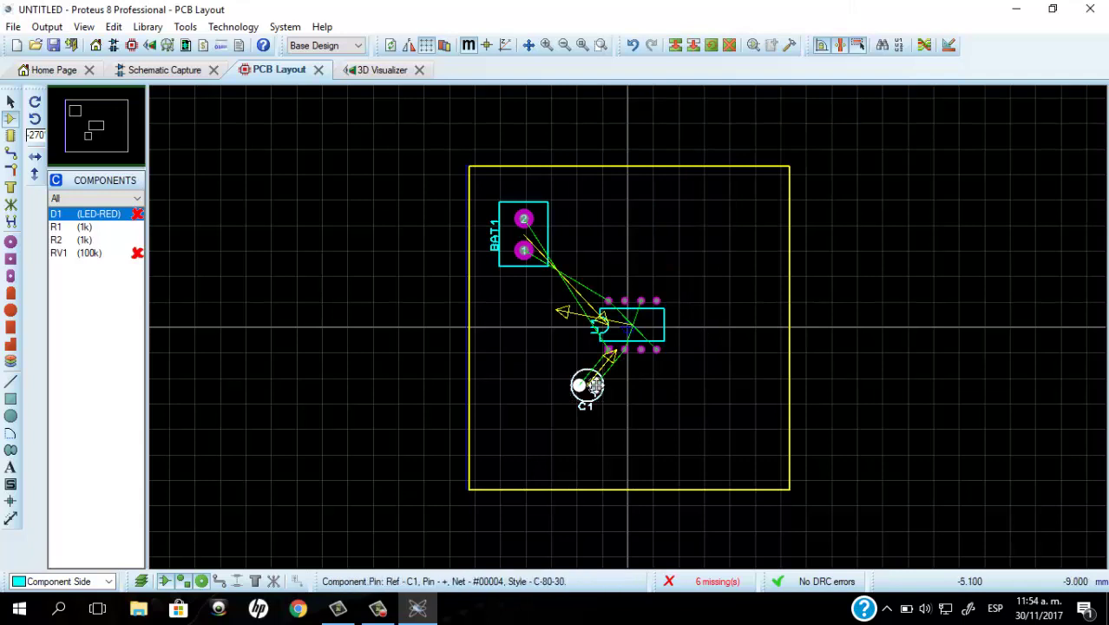
pyautogui.moveTo(594, 386); pyautogui.dragTo(626, 407)
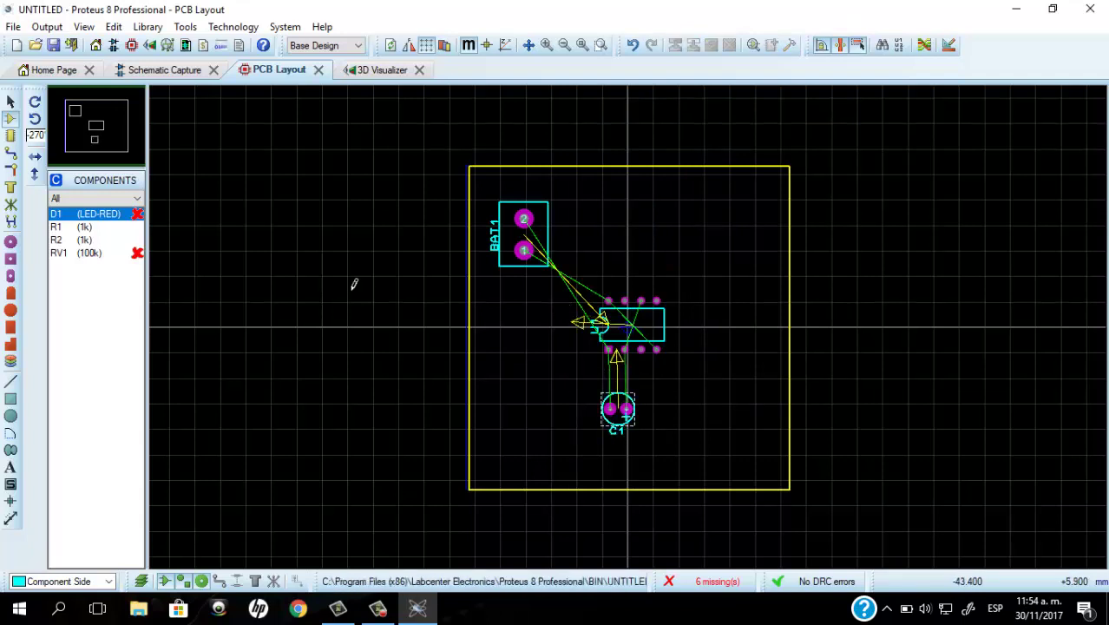
# Place resistor R1 horizontally, rotated to 0°, above U1 and beside battery BAT1
pyautogui.click(85, 228)
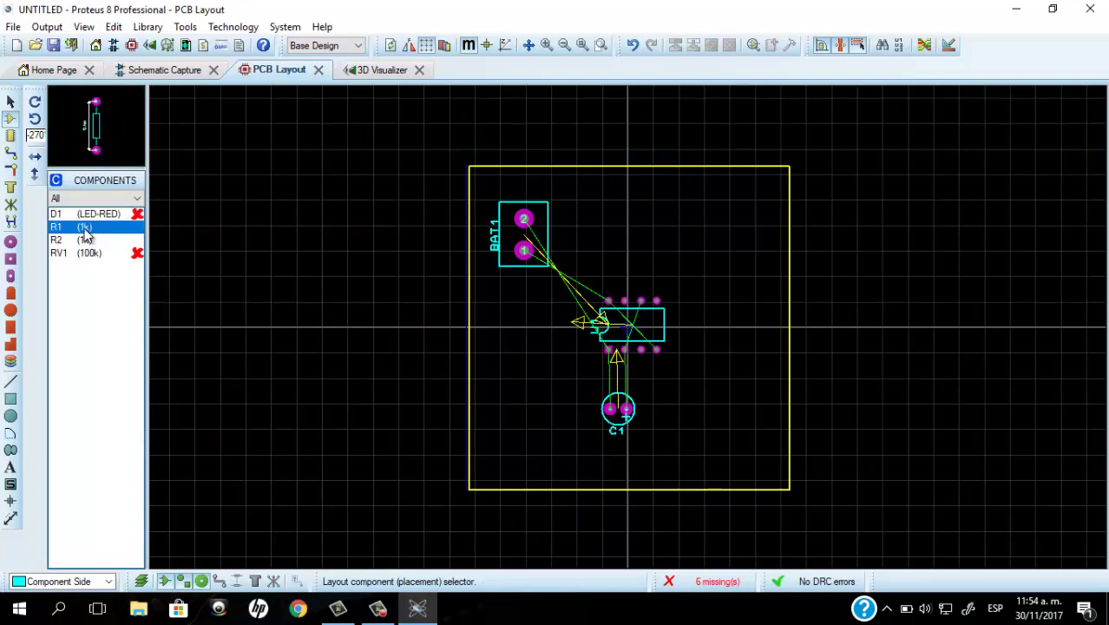
pyautogui.click(35, 119)
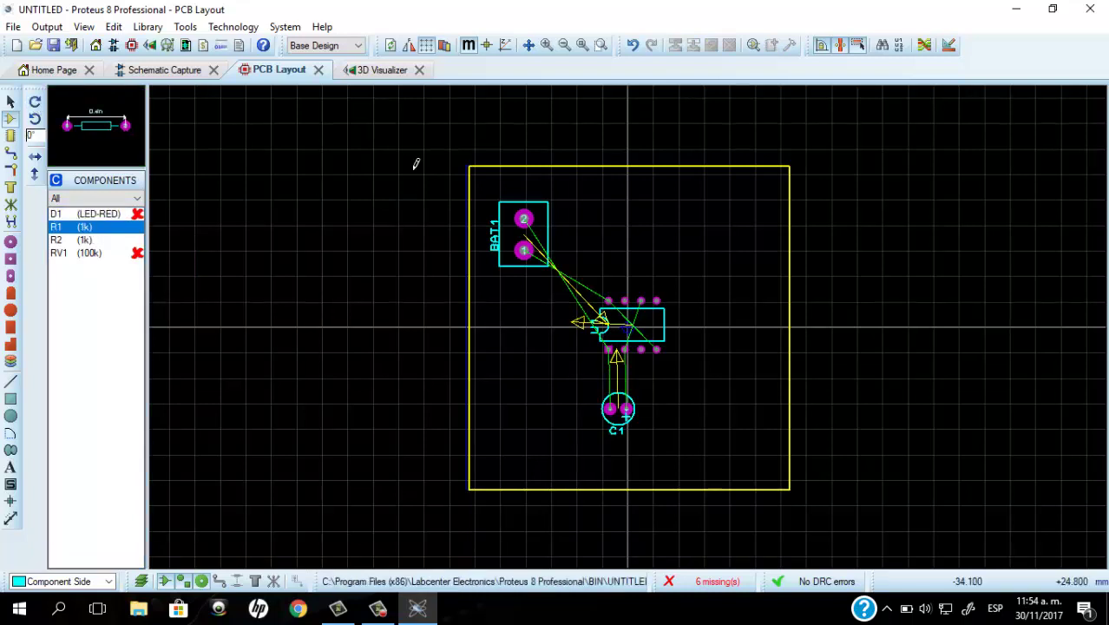
pyautogui.click(702, 214)
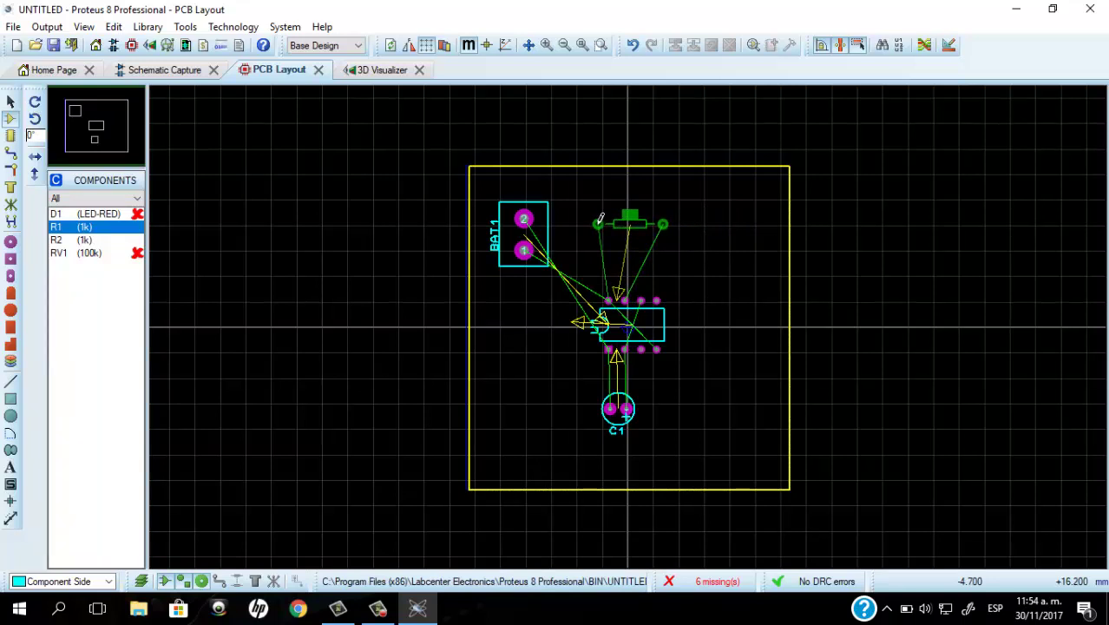
pyautogui.click(598, 217)
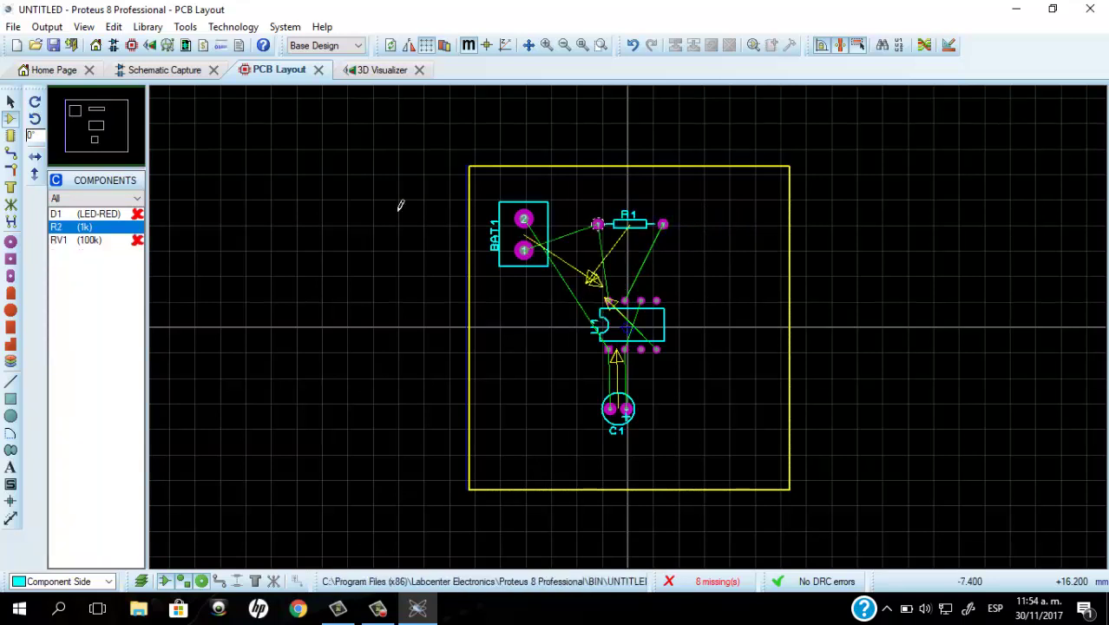
# Place resistor R2 below U1, just right of C1, and rotate it anti-clockwise twice so it lies horizontally reversed
pyautogui.click(86, 227)
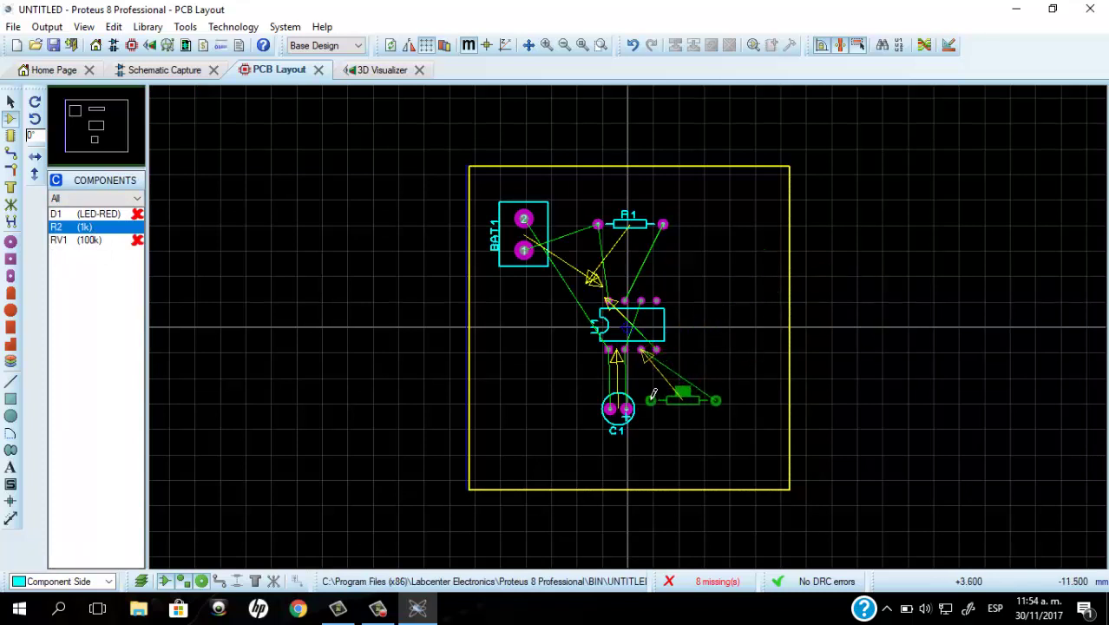
pyautogui.click(652, 396)
pyautogui.rightClick(673, 395)
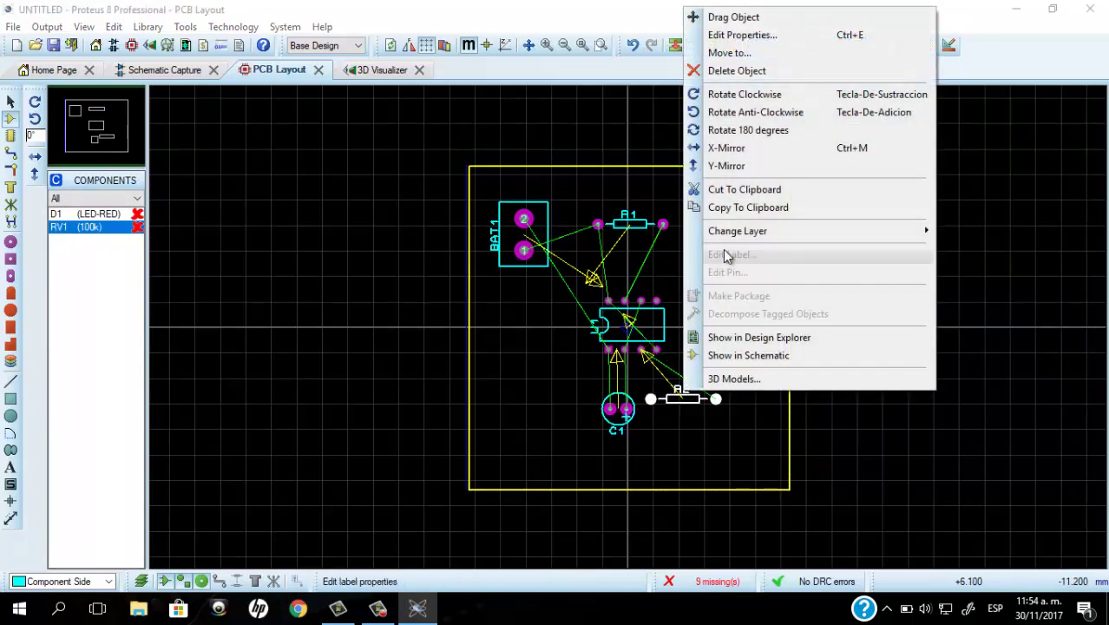
pyautogui.click(739, 113)
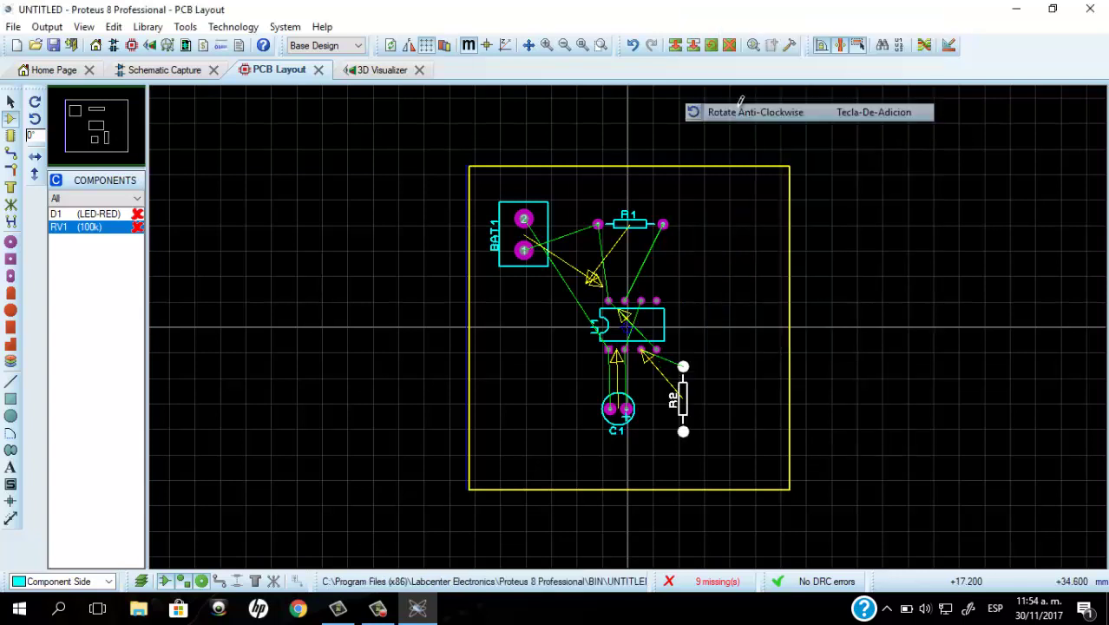
pyautogui.rightClick(687, 397)
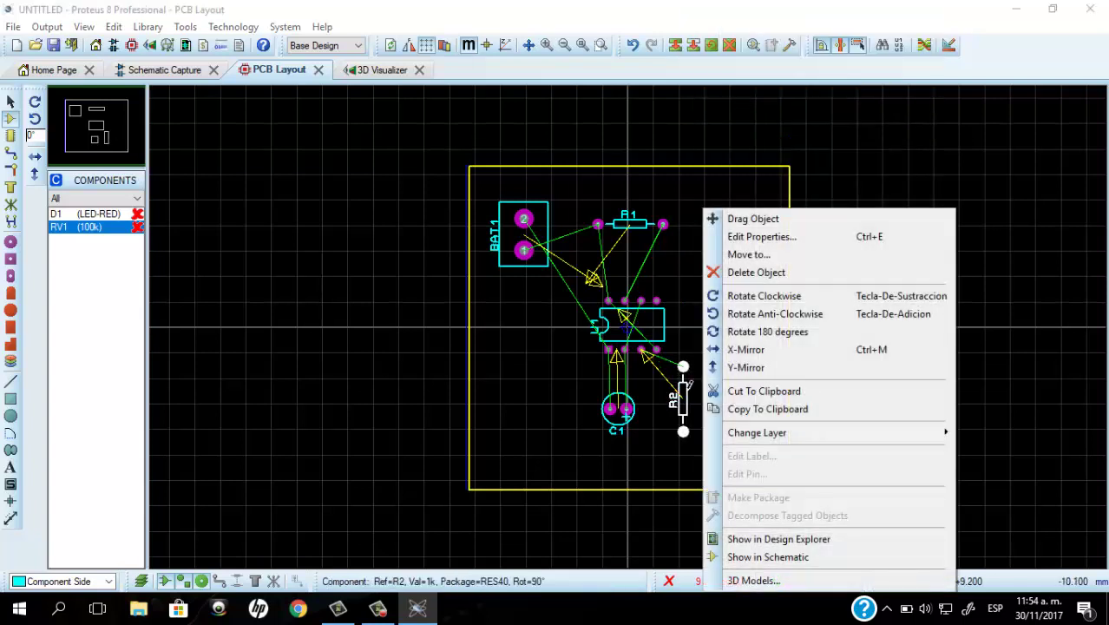
pyautogui.click(747, 316)
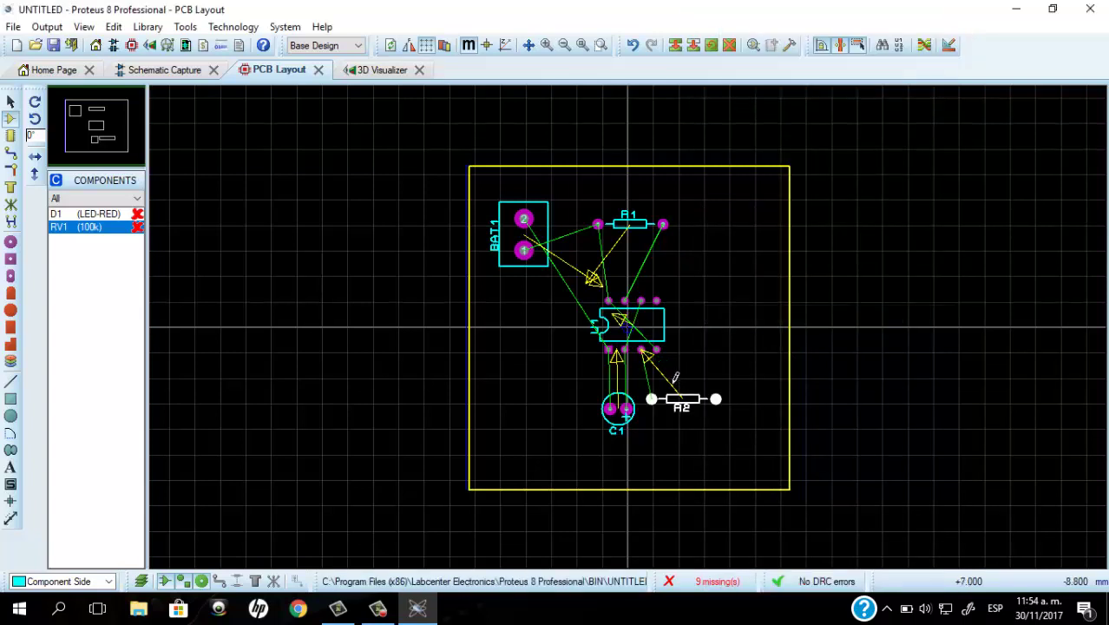
pyautogui.click(719, 304)
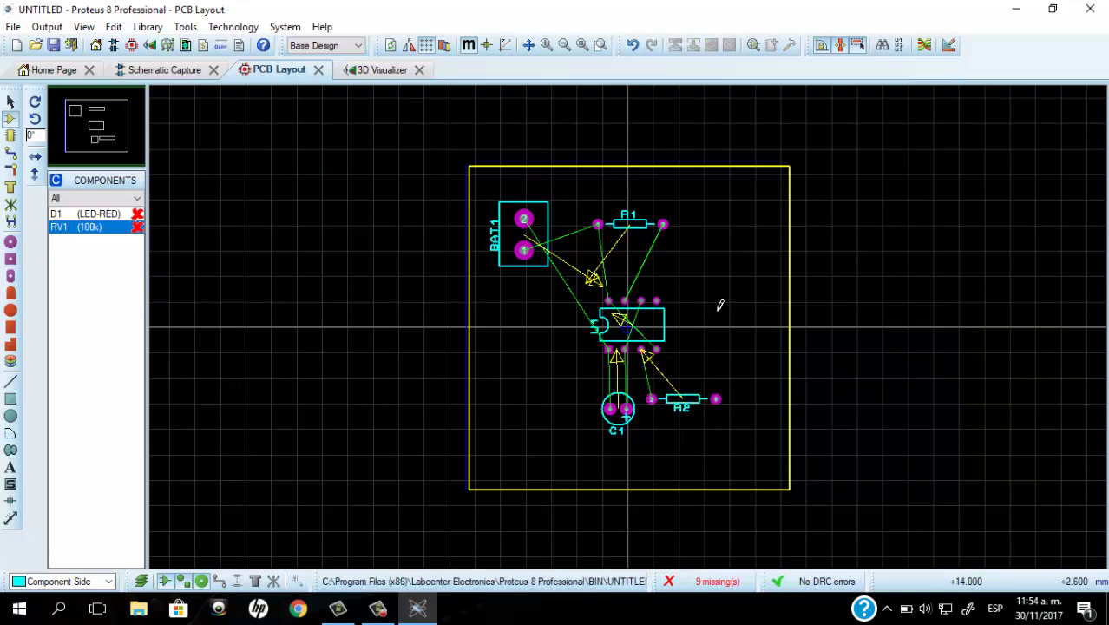
# Assign the LED package to D1, found with the keyword "led", and place it to the right of U1
pyautogui.click(102, 213)
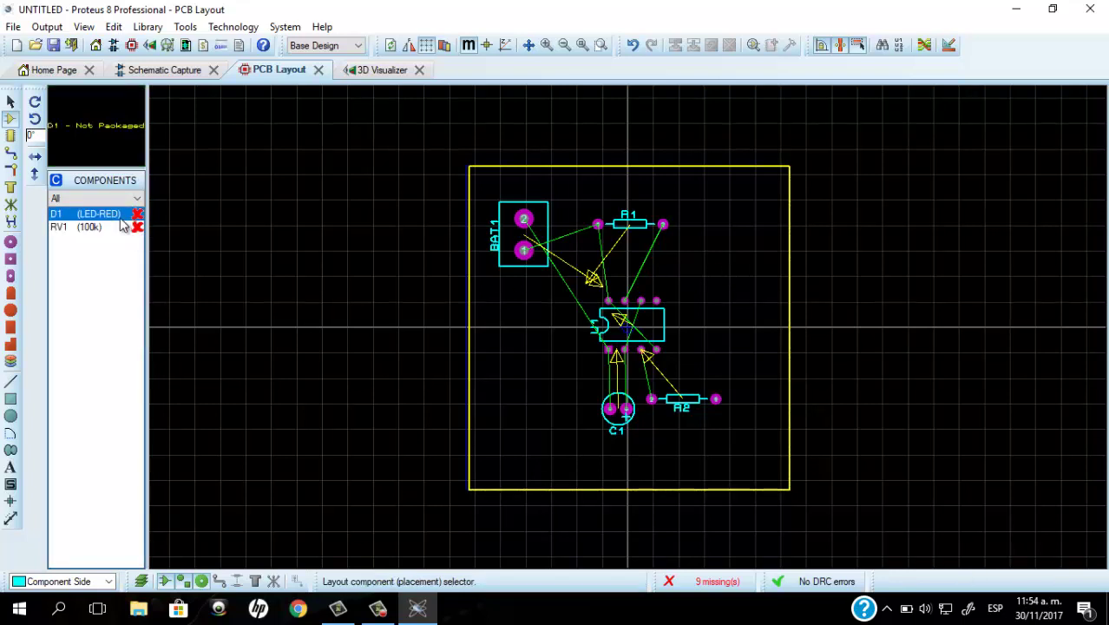
pyautogui.click(707, 284)
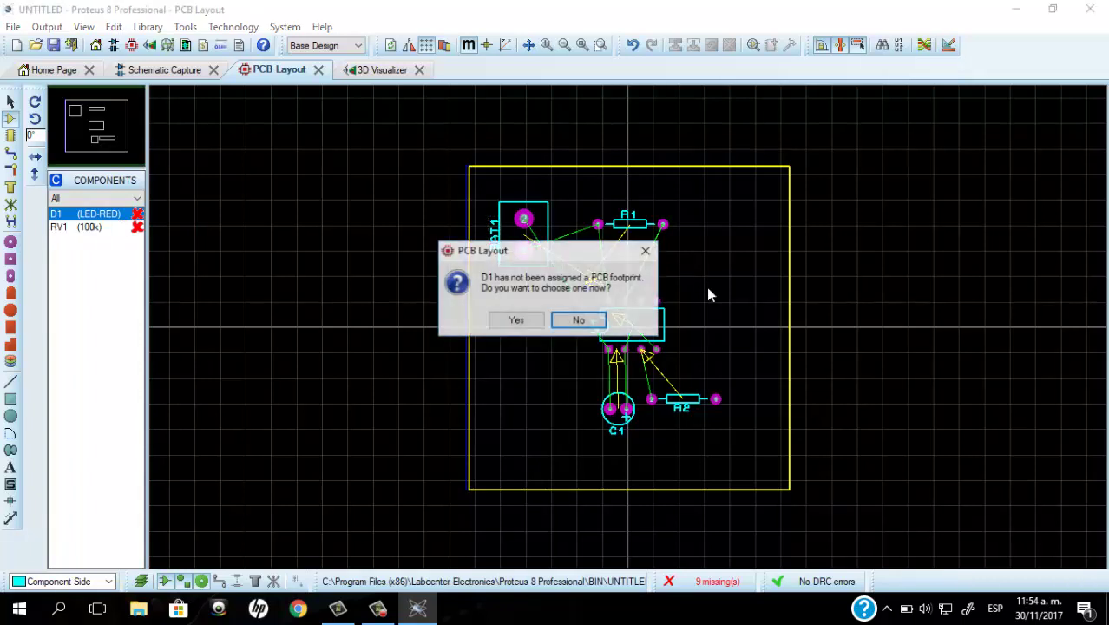
pyautogui.click(516, 321)
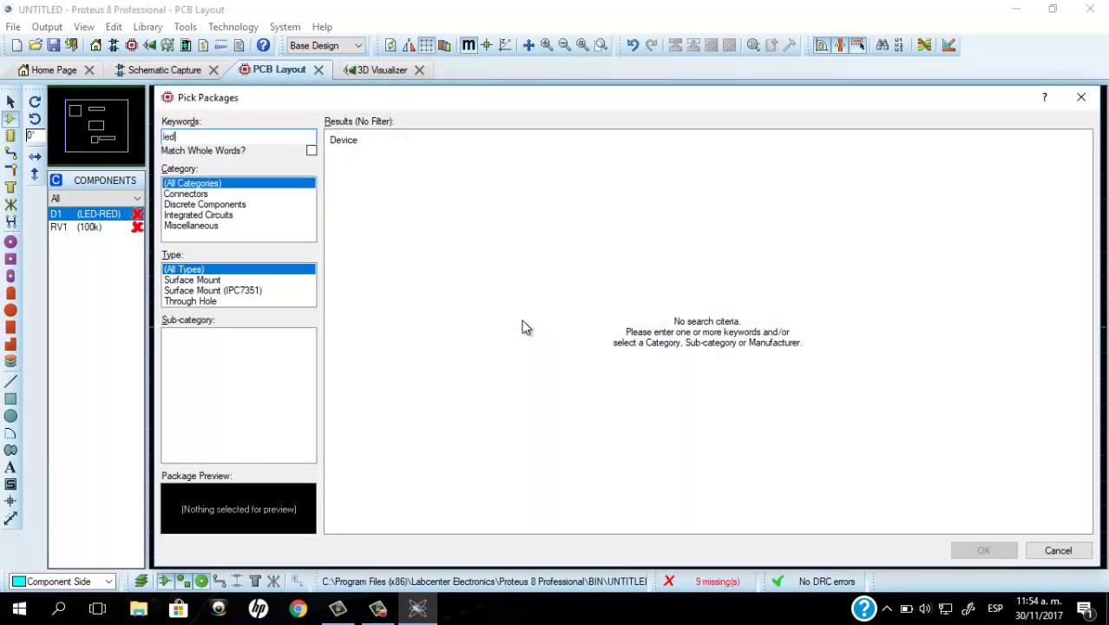
pyautogui.click(408, 214)
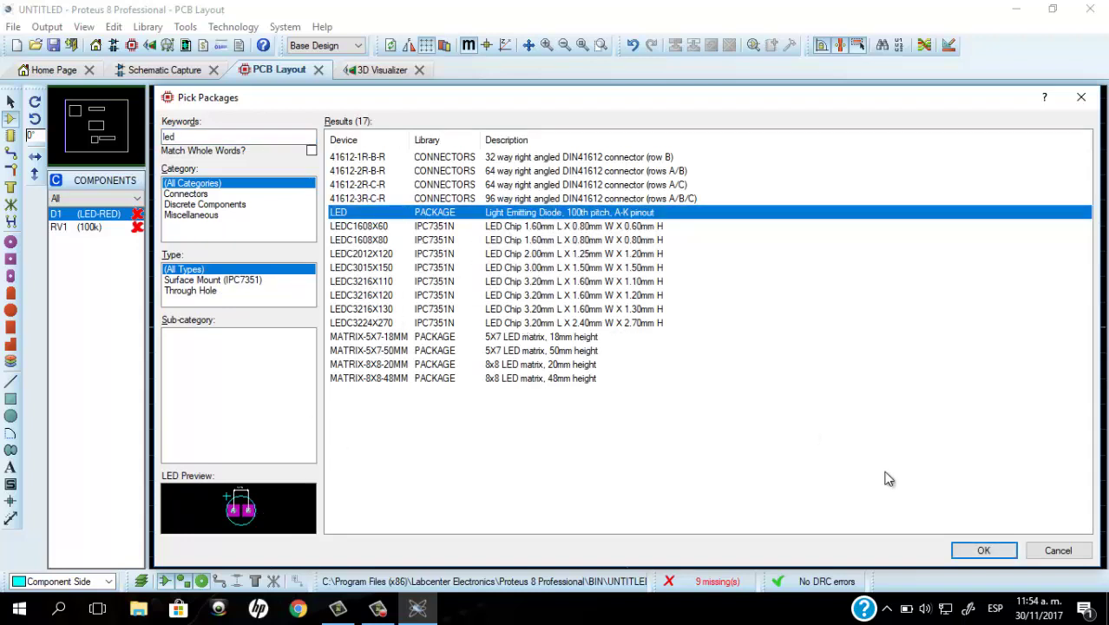
pyautogui.click(984, 549)
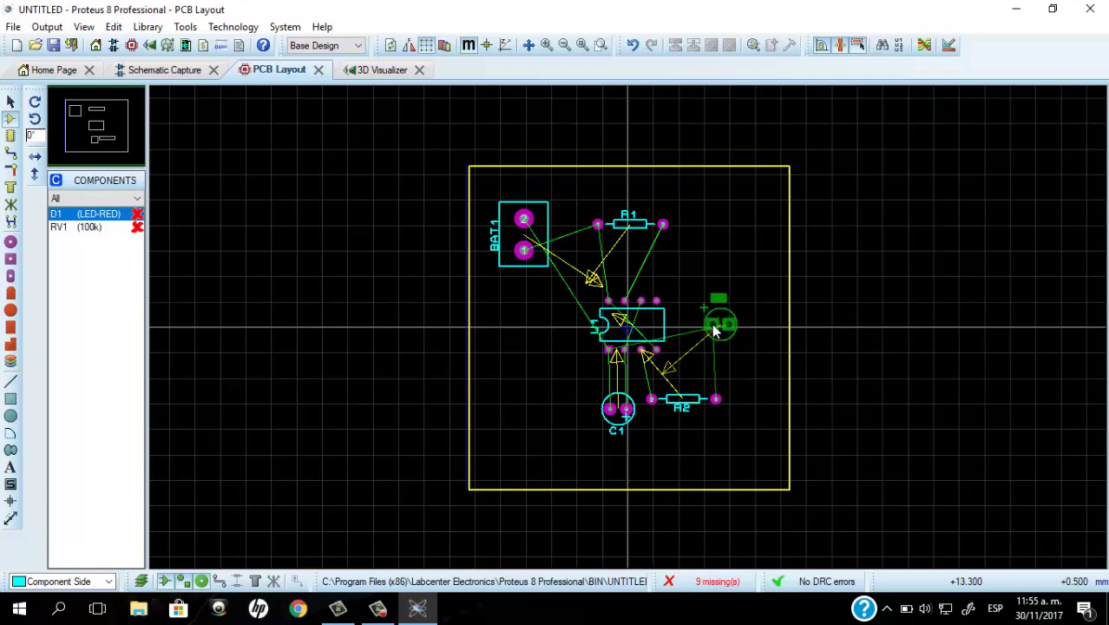
pyautogui.click(716, 326)
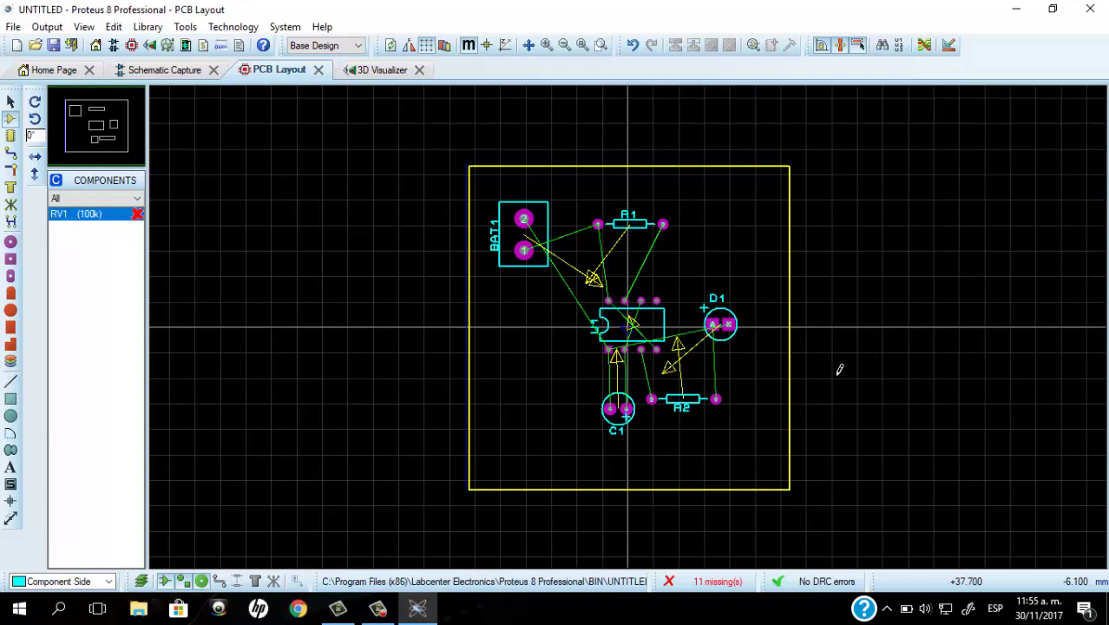
# Begin choosing a footprint for potentiometer RV1 by searching the packages for "pot"
pyautogui.click(99, 216)
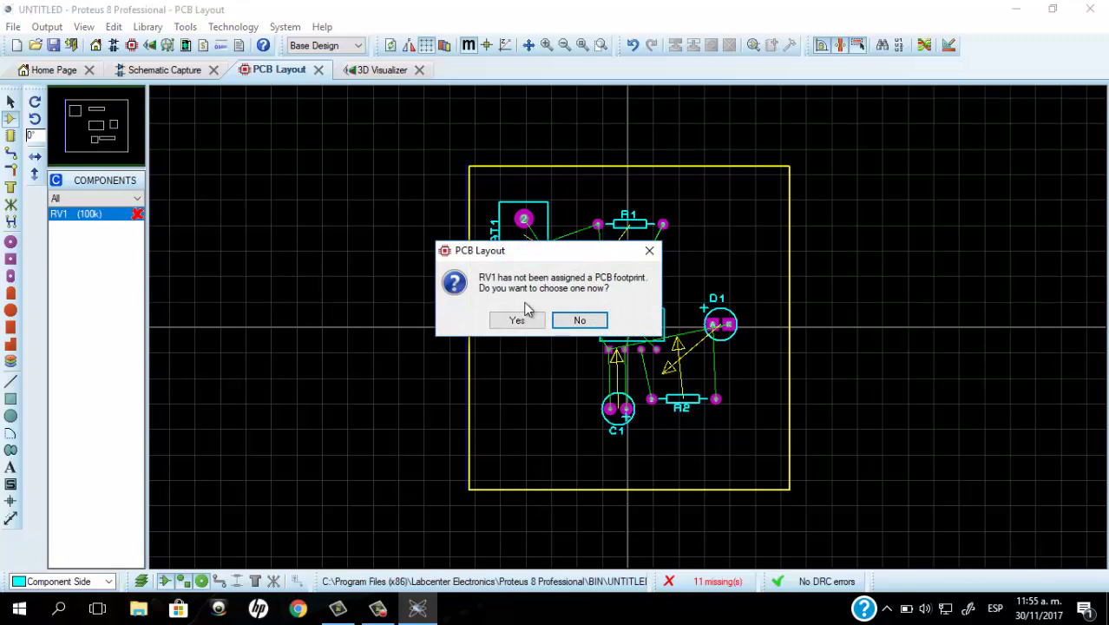
pyautogui.click(520, 319)
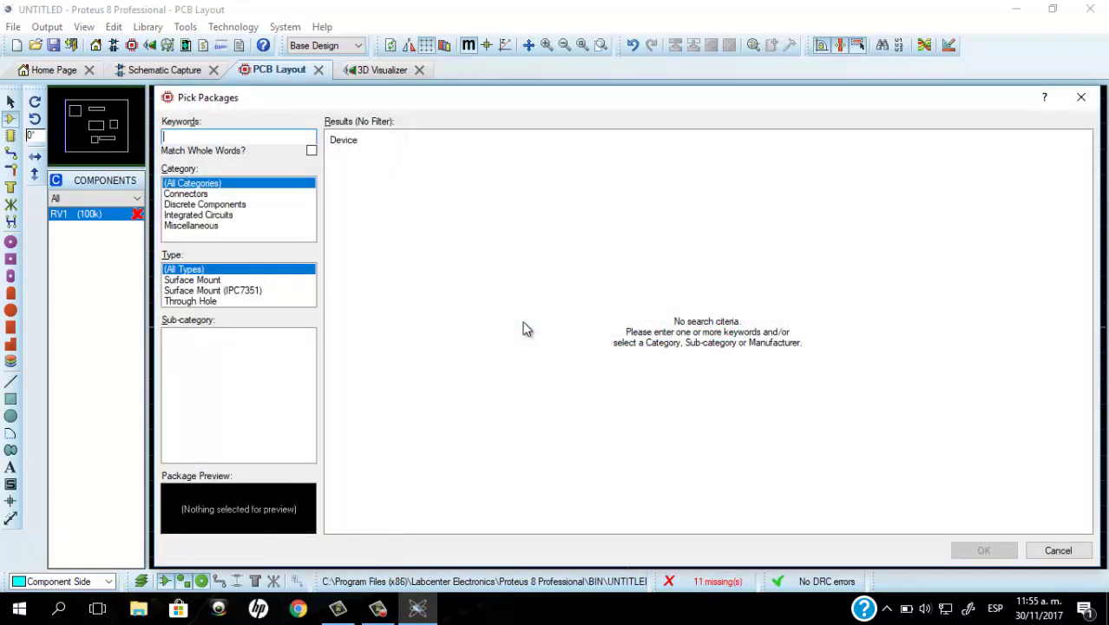
pyautogui.write('pot')
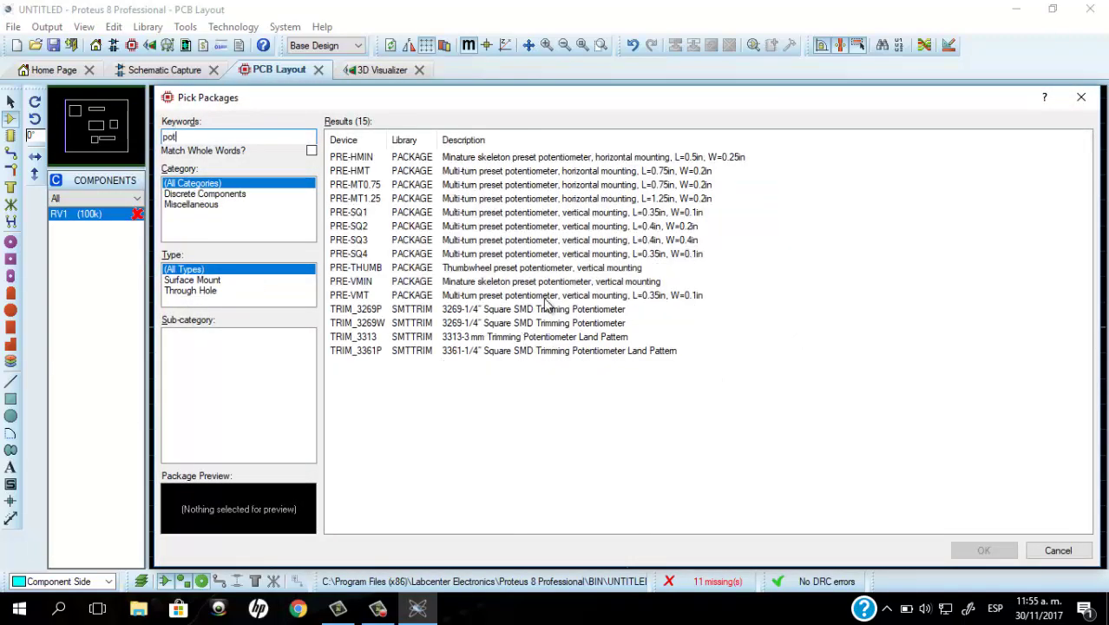
# Compare the potentiometer package previews, assign PRE-THUMB to RV1, and place it below BAT1, to the left of C1
pyautogui.click(367, 214)
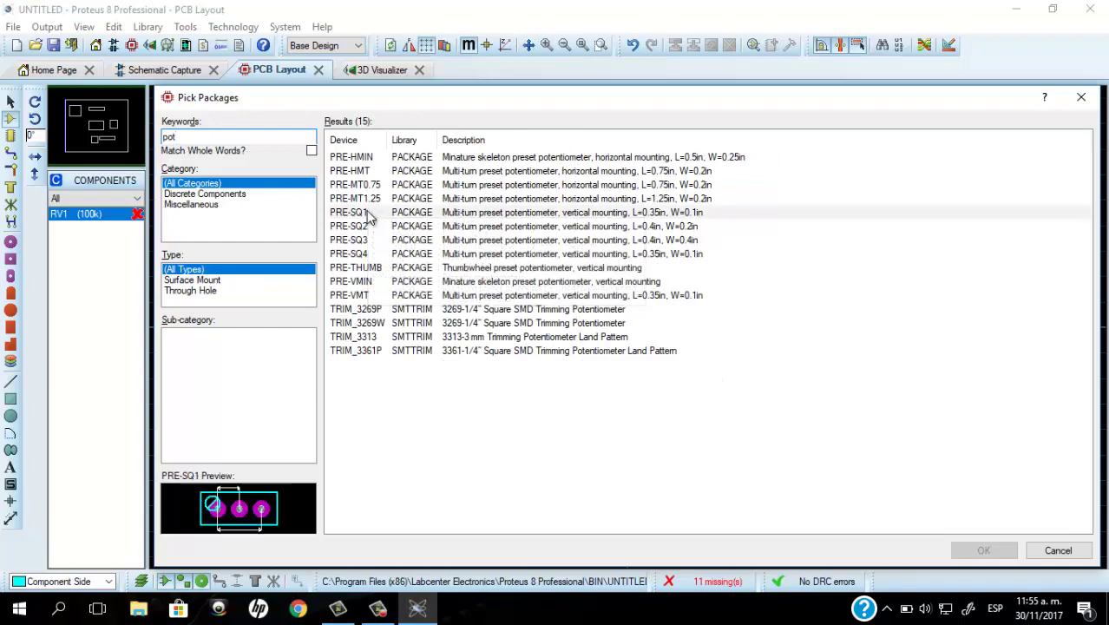
pyautogui.press('Up')
pyautogui.press('Up')
pyautogui.press('Up')
pyautogui.press('Up')
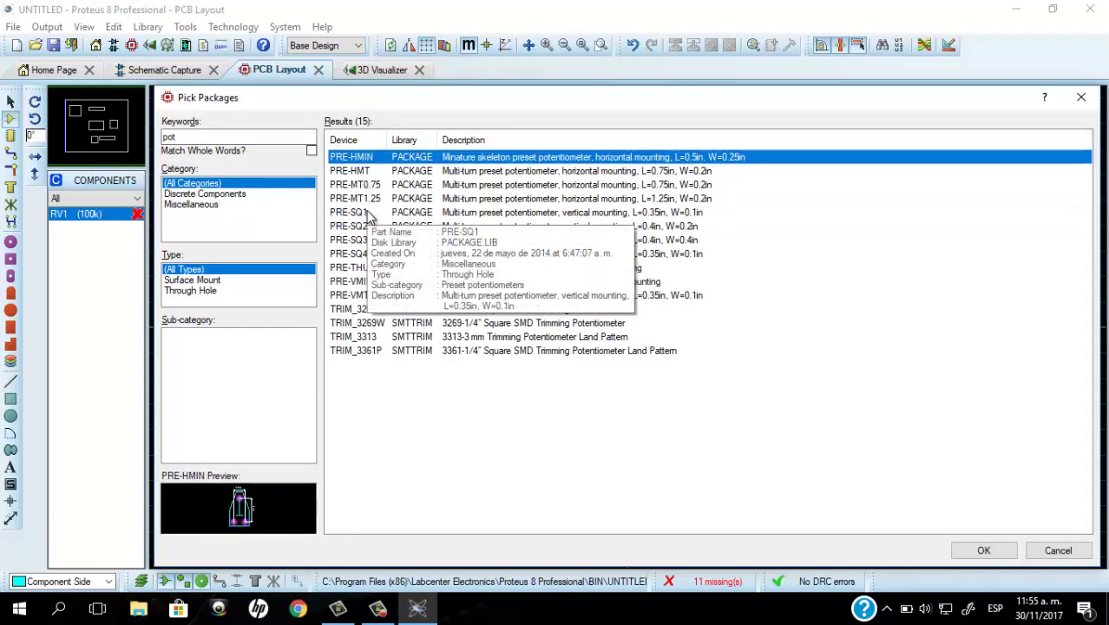
pyautogui.press('Down')
pyautogui.press('Down')
pyautogui.press('Down')
pyautogui.press('Down')
pyautogui.press('Down')
pyautogui.press('Down')
pyautogui.press('Down')
pyautogui.press('Down')
pyautogui.press('Down')
pyautogui.press('Down')
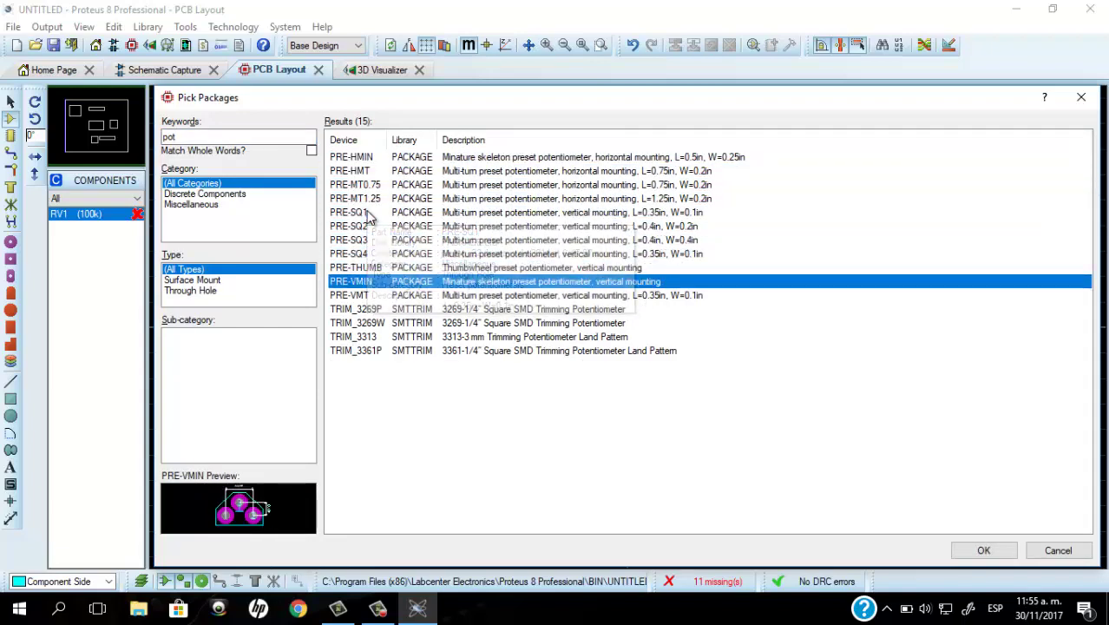
pyautogui.press('Up')
pyautogui.press('Up')
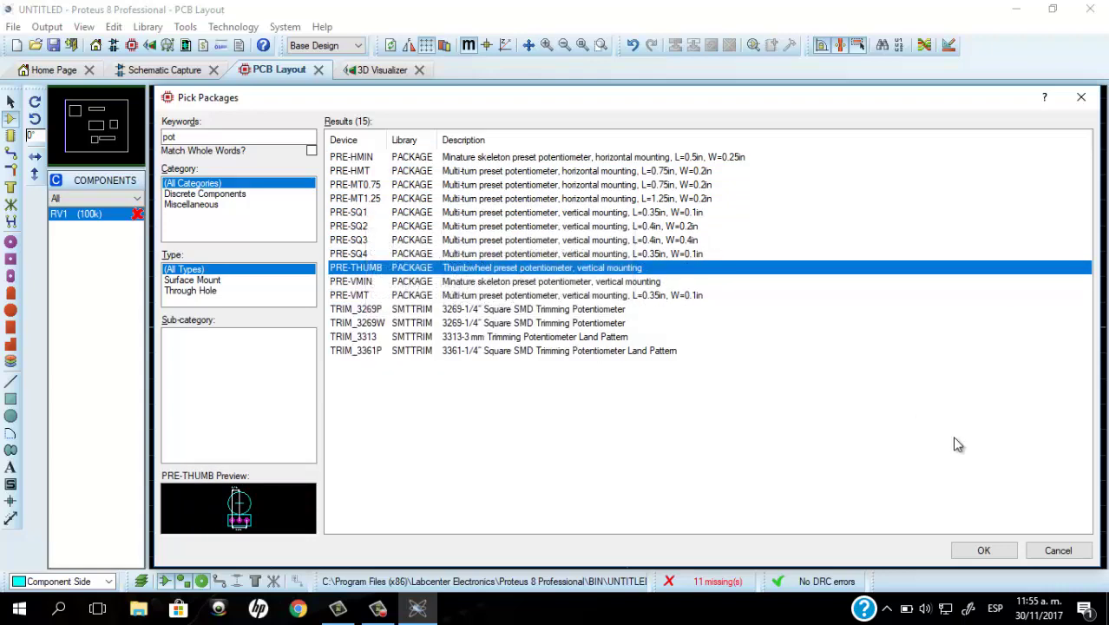
pyautogui.click(979, 550)
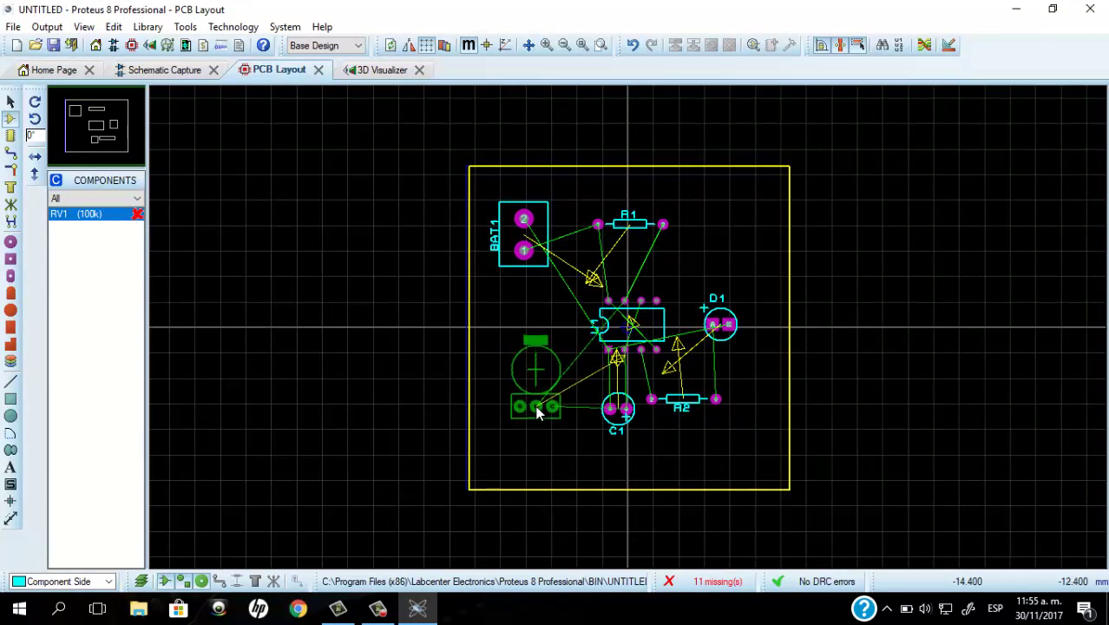
pyautogui.click(537, 414)
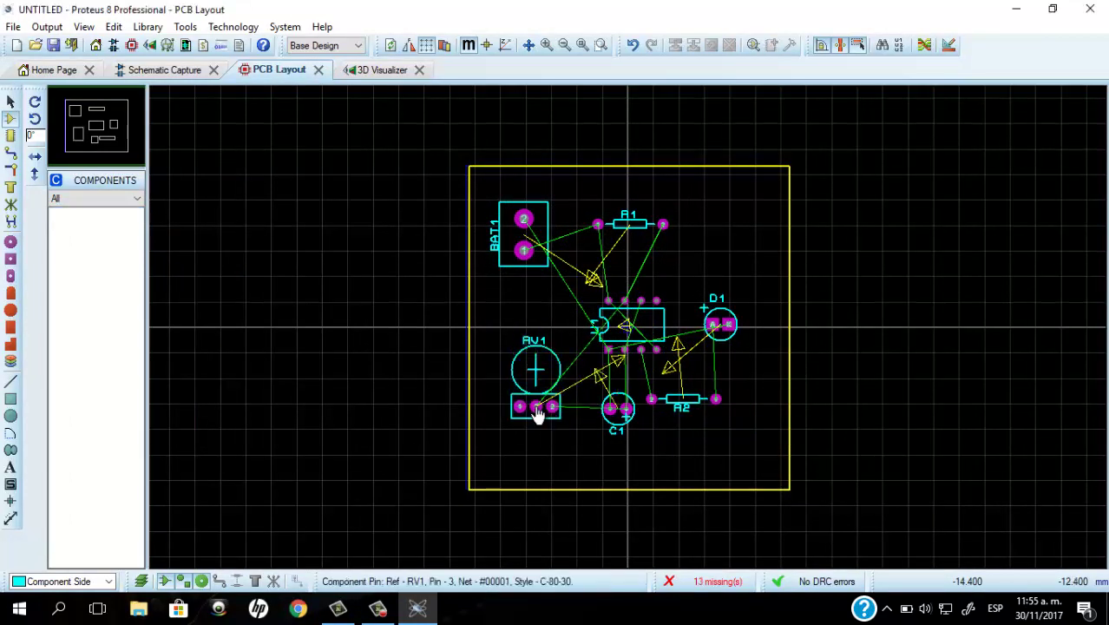
# Inspect the populated board from a tilted view in the 3D Visualizer and return to the PCB layout
pyautogui.click(373, 73)
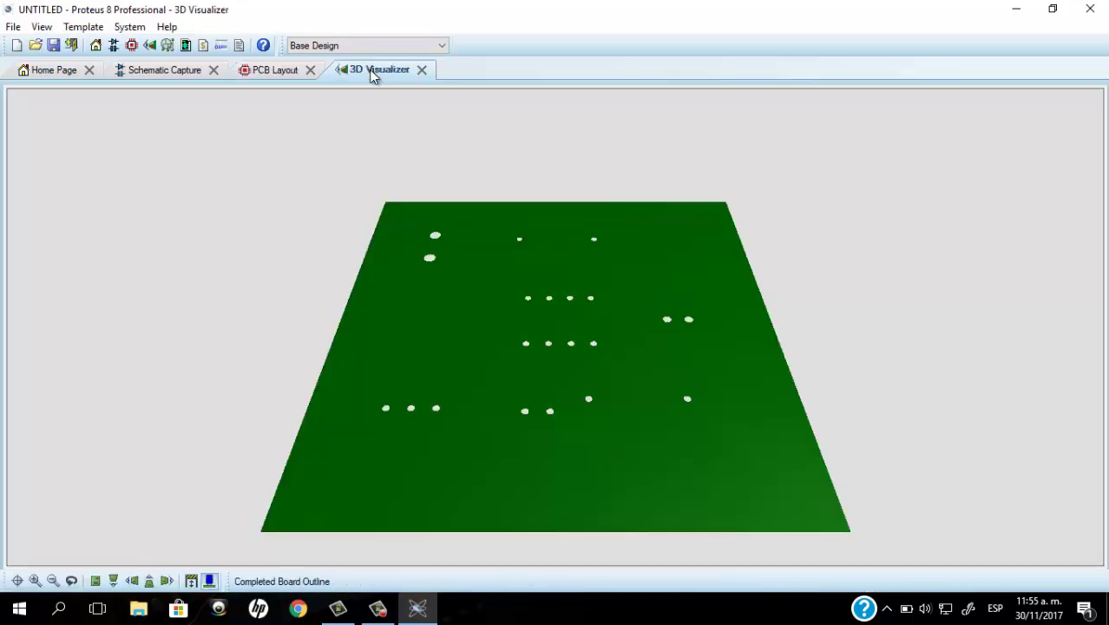
pyautogui.click(53, 581)
pyautogui.click(52, 581)
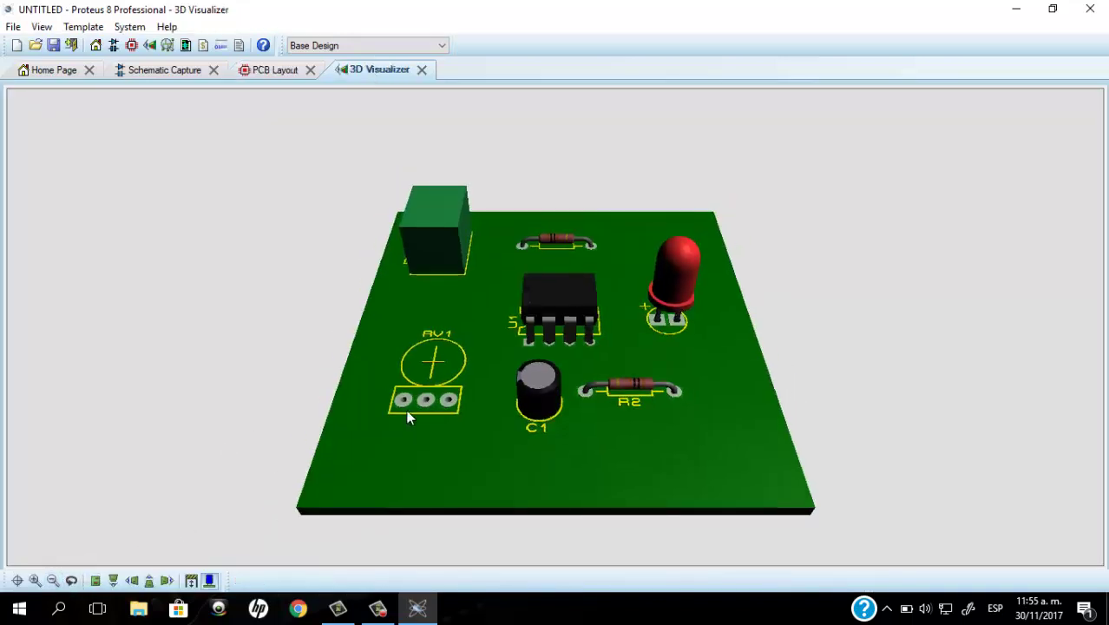
pyautogui.moveTo(581, 272); pyautogui.dragTo(556, 333)
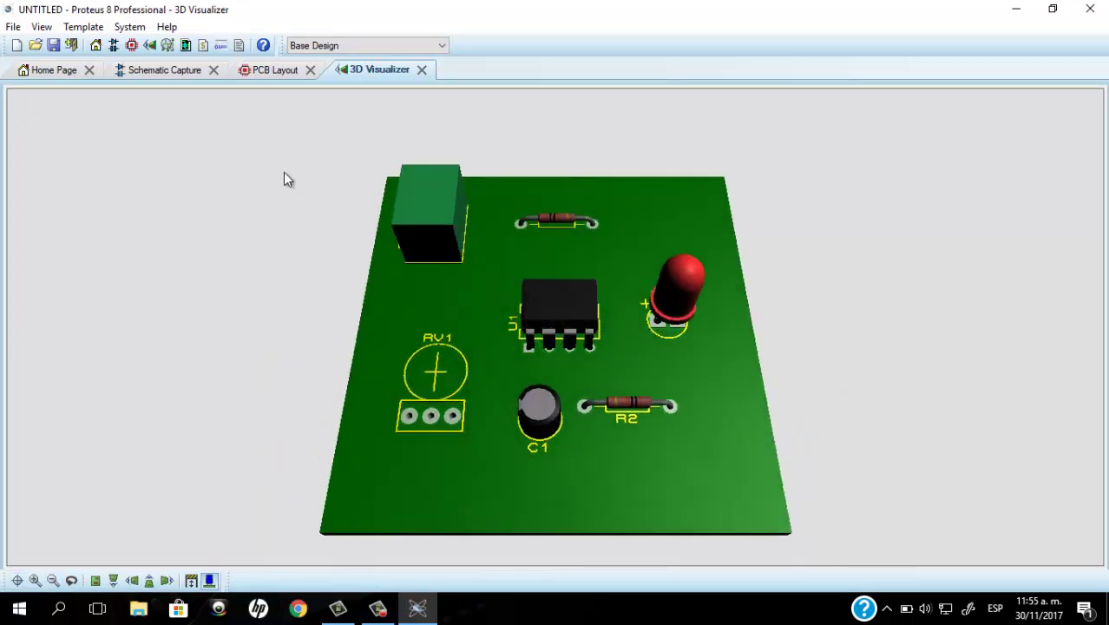
pyautogui.click(264, 72)
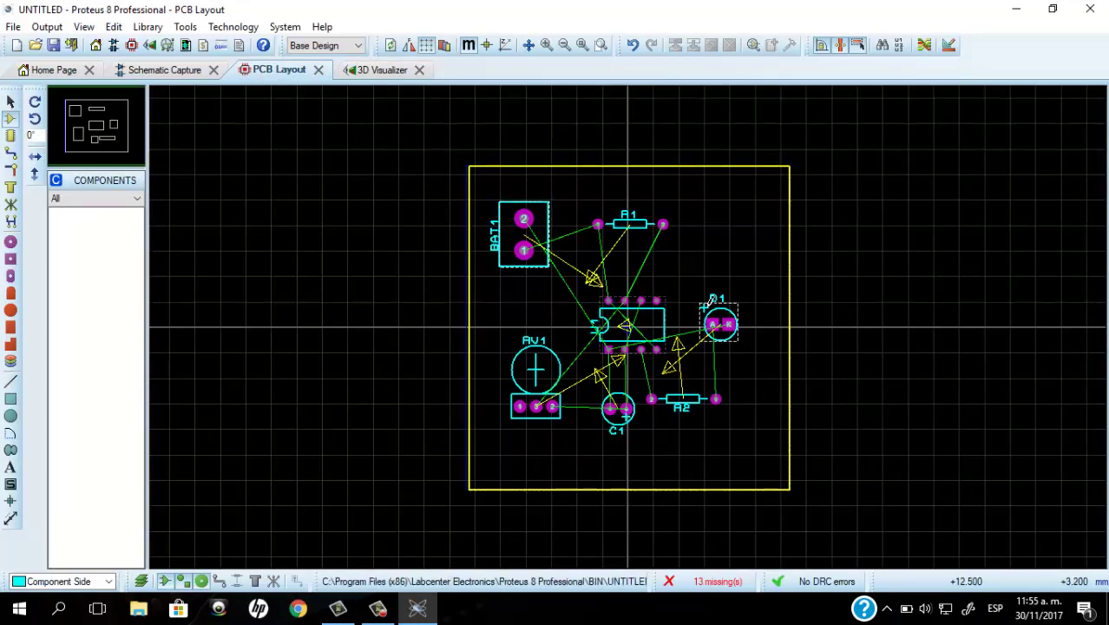
# In the design rules, set the POWER net class to Bottom Copper for Pair 1 horizontal routing, trace style T70 and via style V70
pyautogui.click(949, 48)
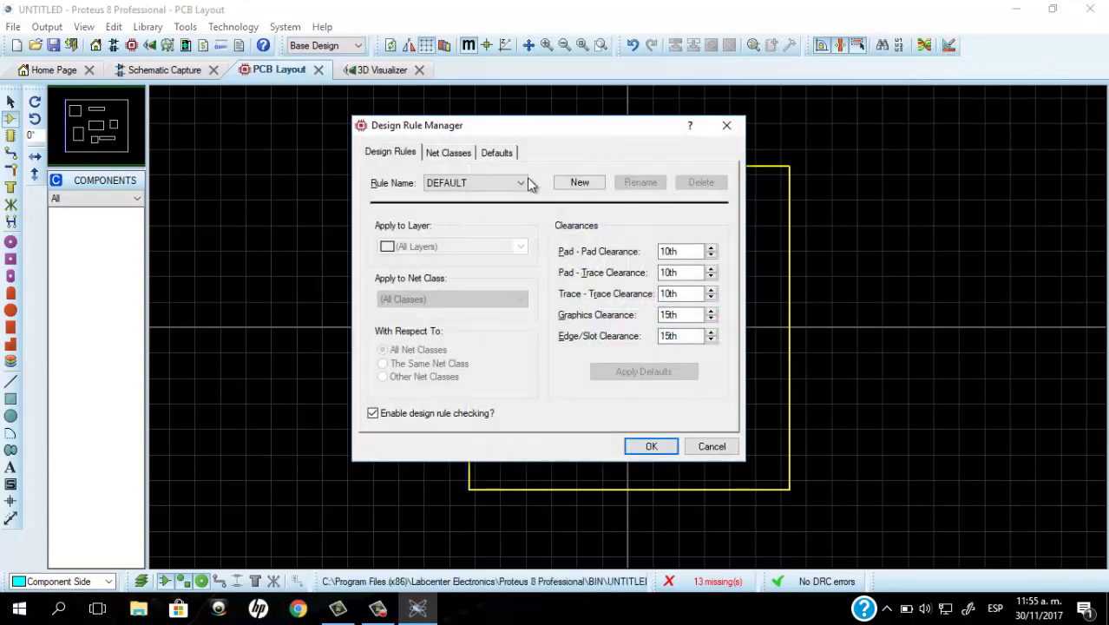
pyautogui.click(466, 153)
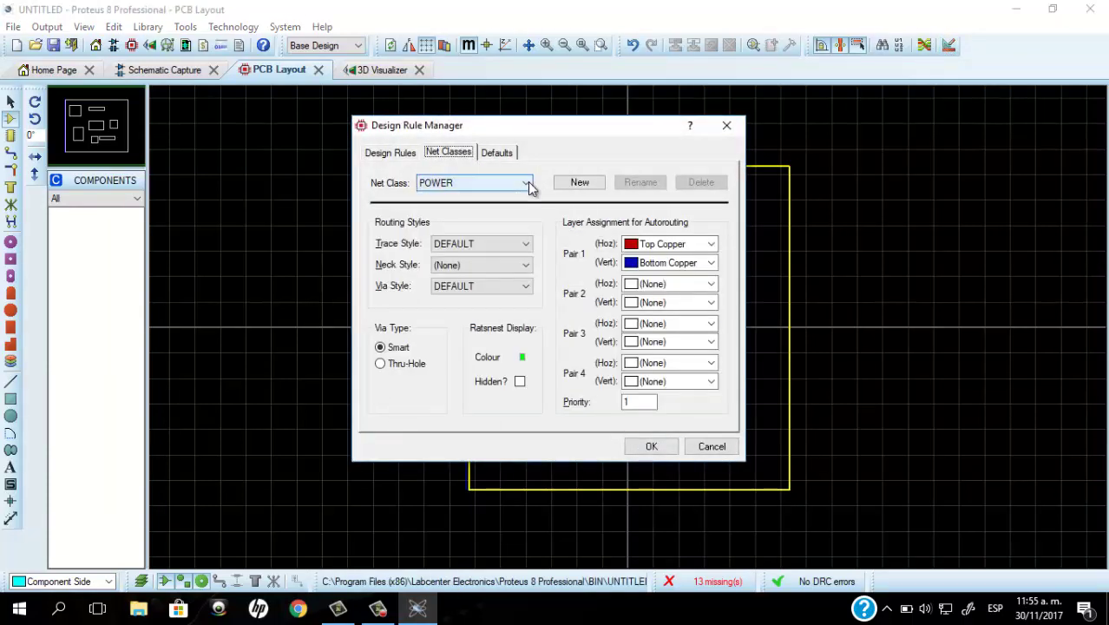
pyautogui.click(712, 244)
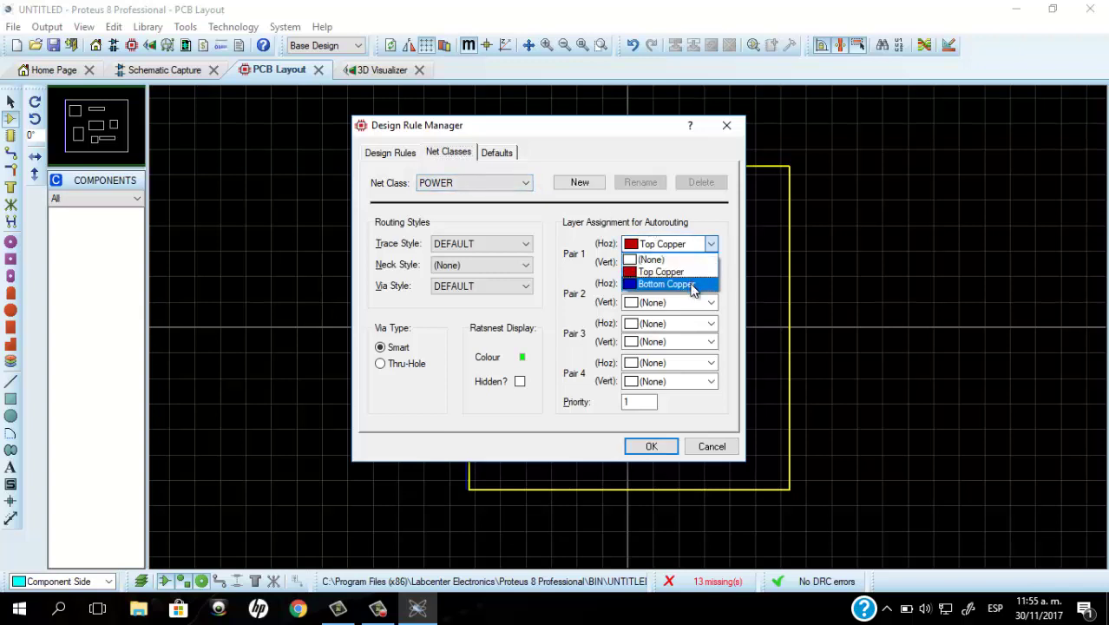
pyautogui.click(691, 288)
pyautogui.click(527, 243)
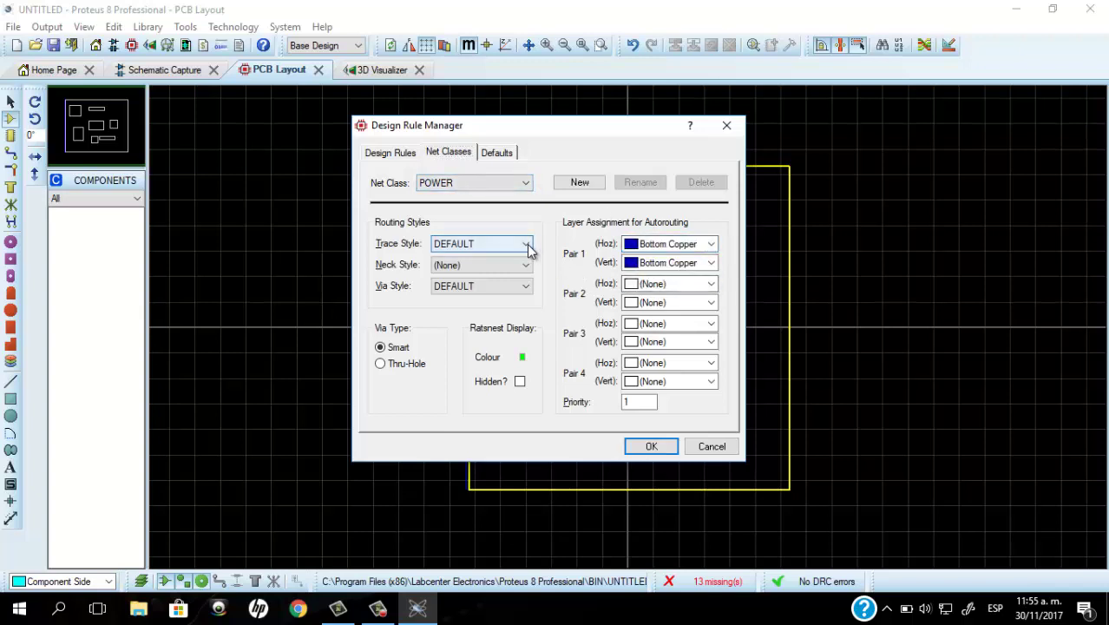
pyautogui.moveTo(527, 278); pyautogui.dragTo(525, 302)
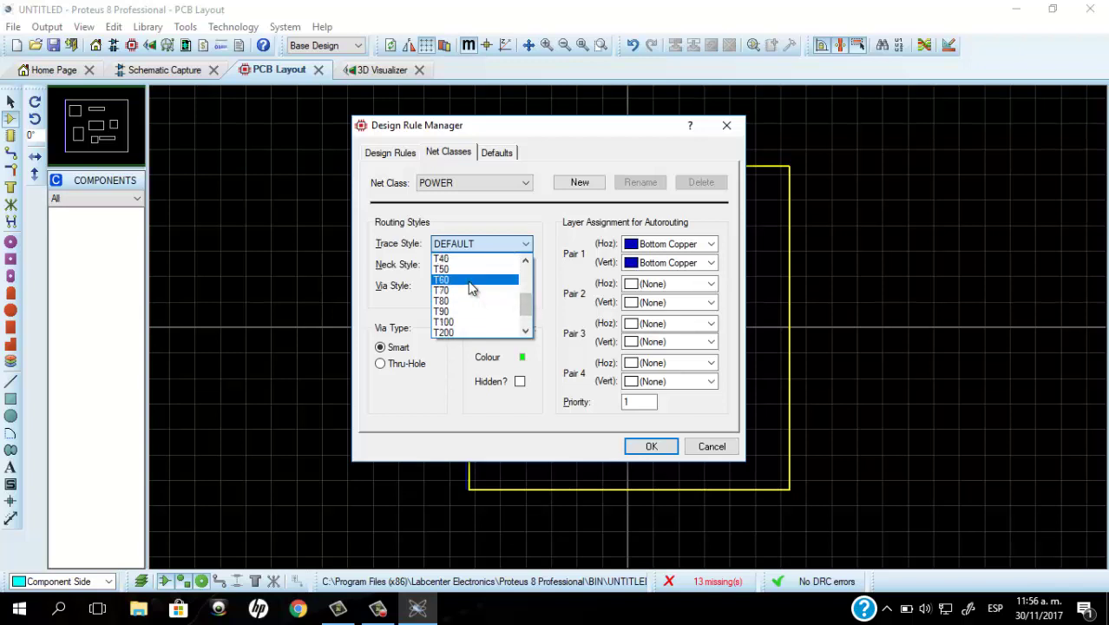
pyautogui.click(468, 291)
pyautogui.click(524, 292)
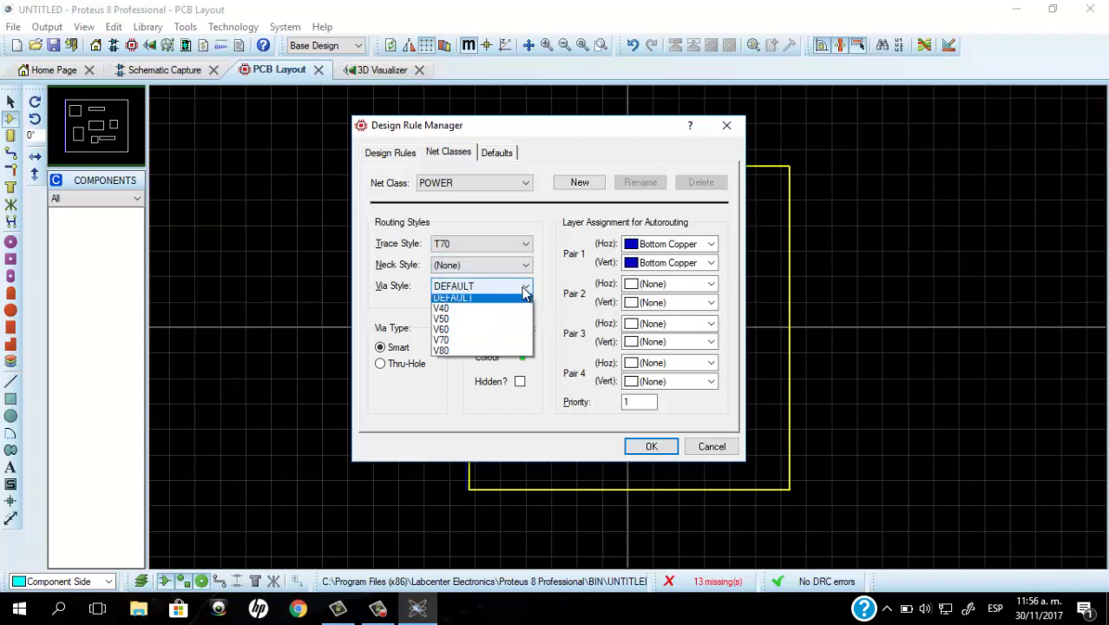
pyautogui.click(500, 345)
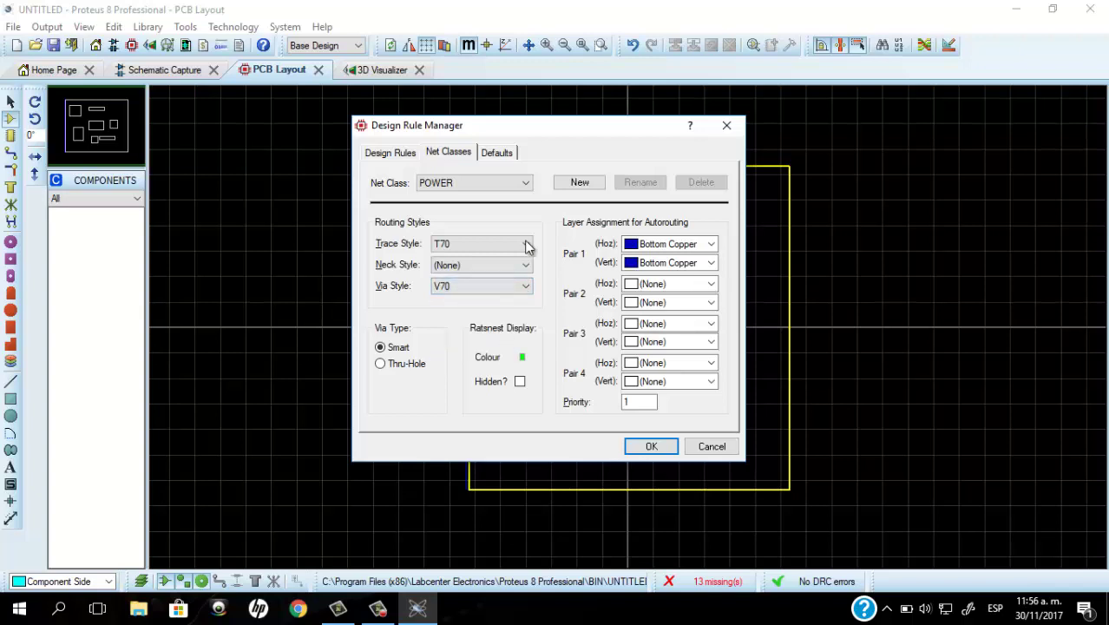
# Set the SIGNAL net class to Bottom Copper for Pair 1 horizontal routing, trace style T70 and via style V70, and apply the rules
pyautogui.click(524, 183)
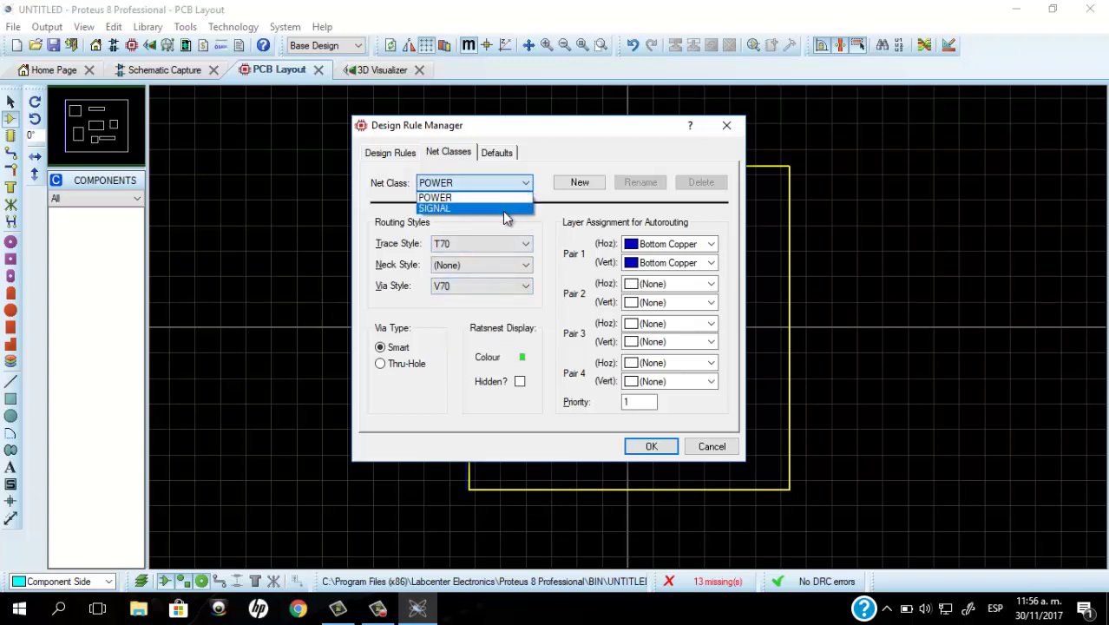
pyautogui.click(502, 209)
pyautogui.click(711, 245)
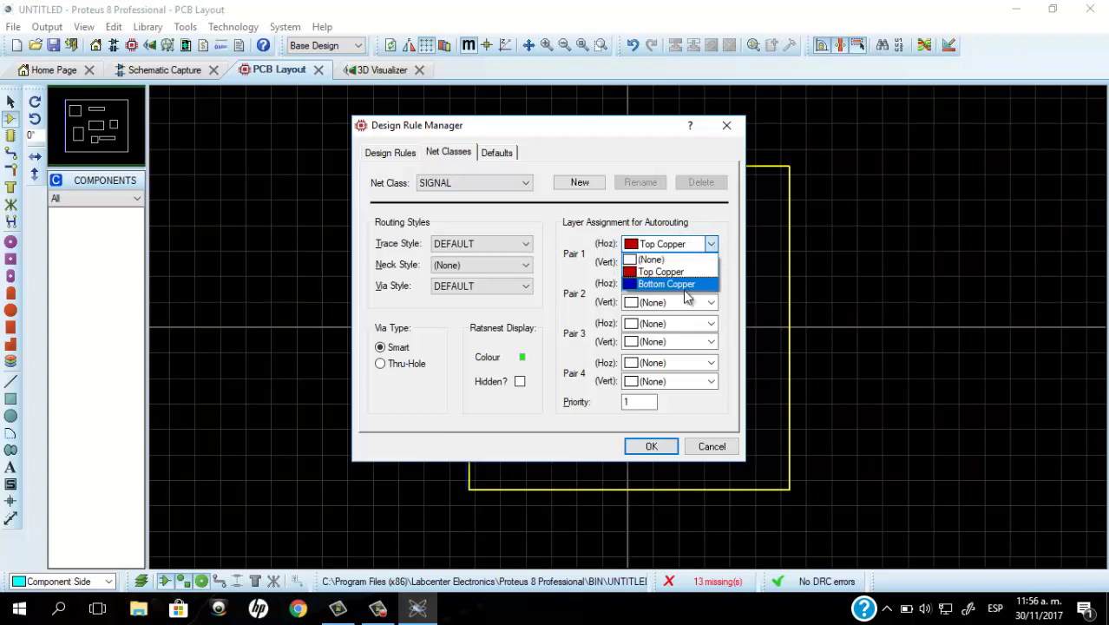
pyautogui.click(686, 285)
pyautogui.click(523, 244)
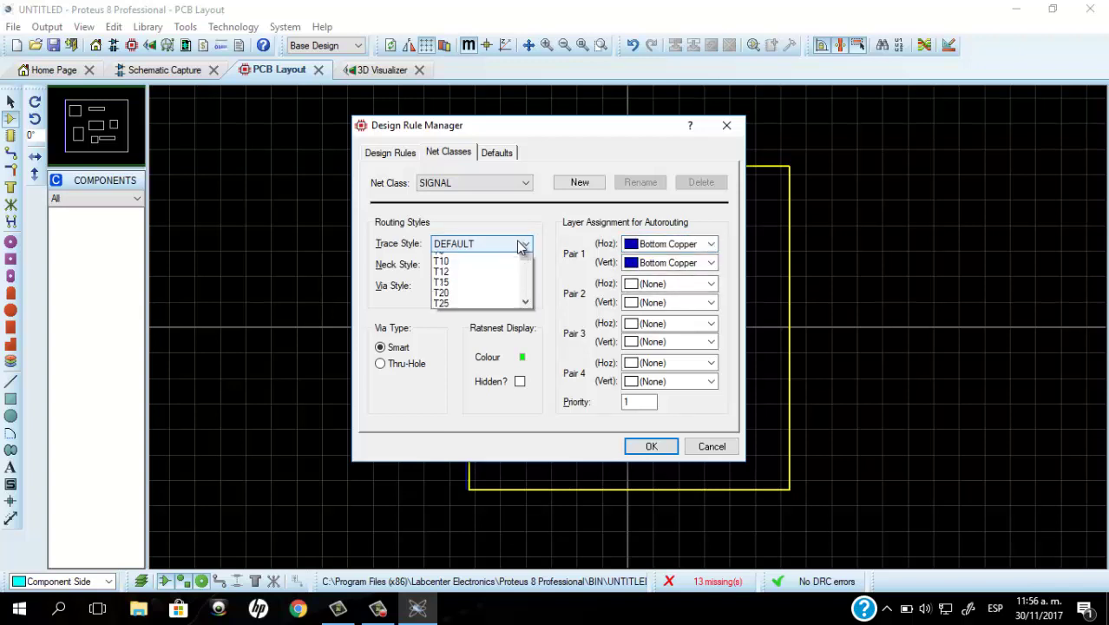
pyautogui.moveTo(525, 279); pyautogui.dragTo(526, 315)
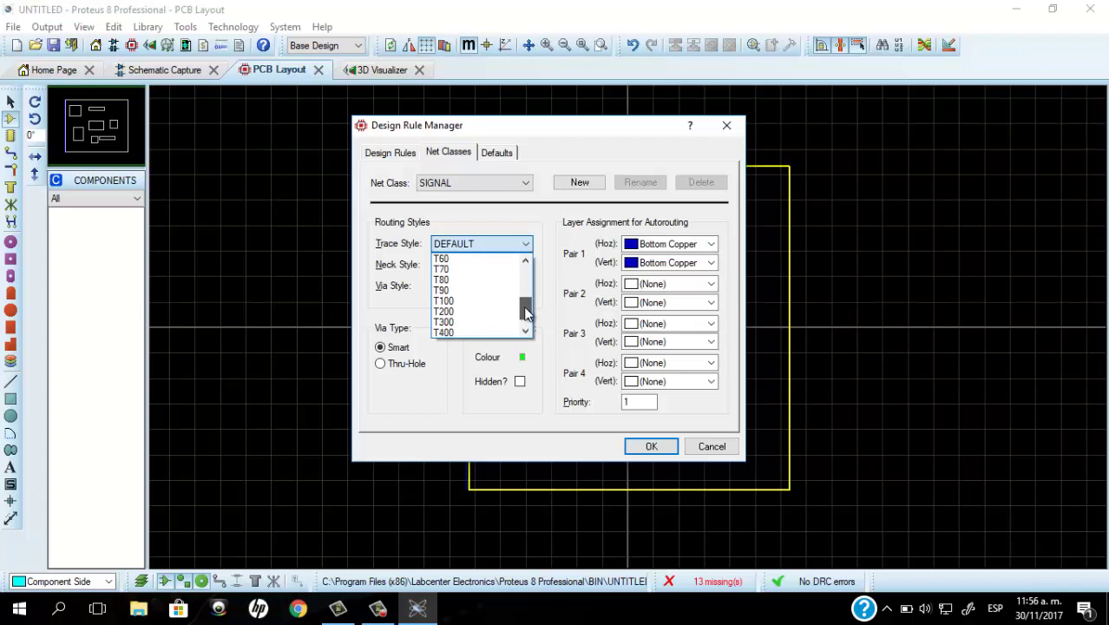
pyautogui.click(472, 277)
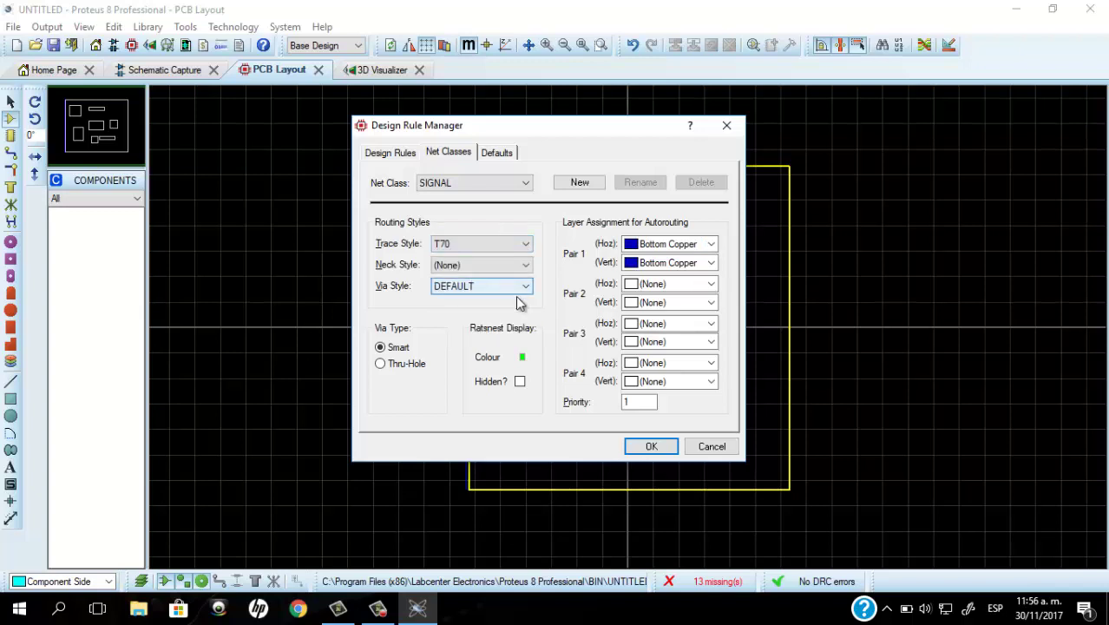
pyautogui.click(525, 288)
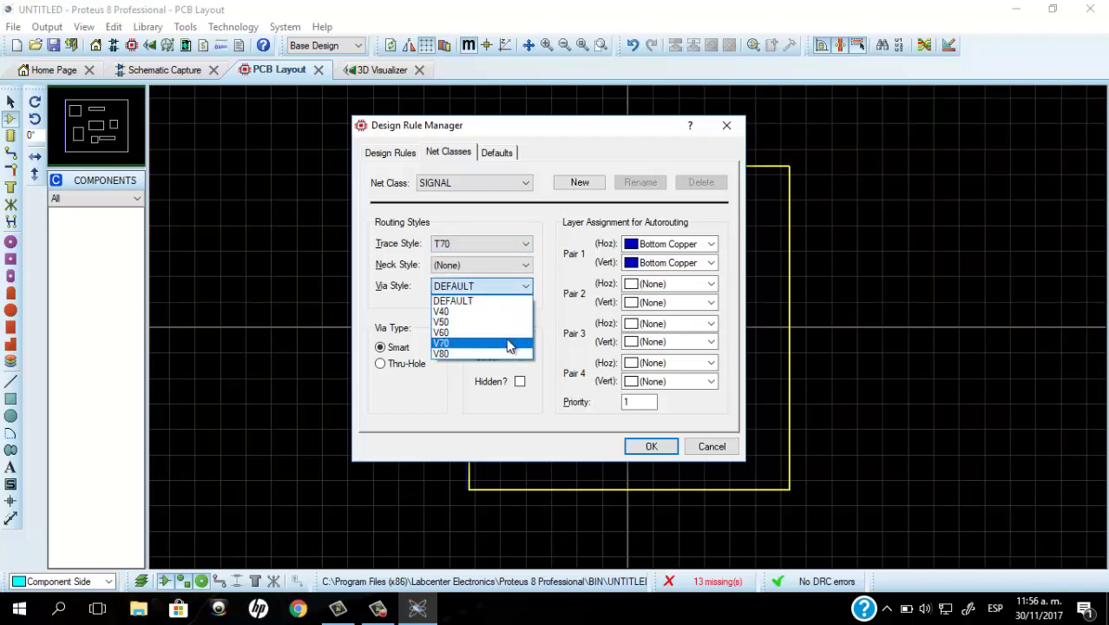
pyautogui.click(510, 344)
pyautogui.click(643, 447)
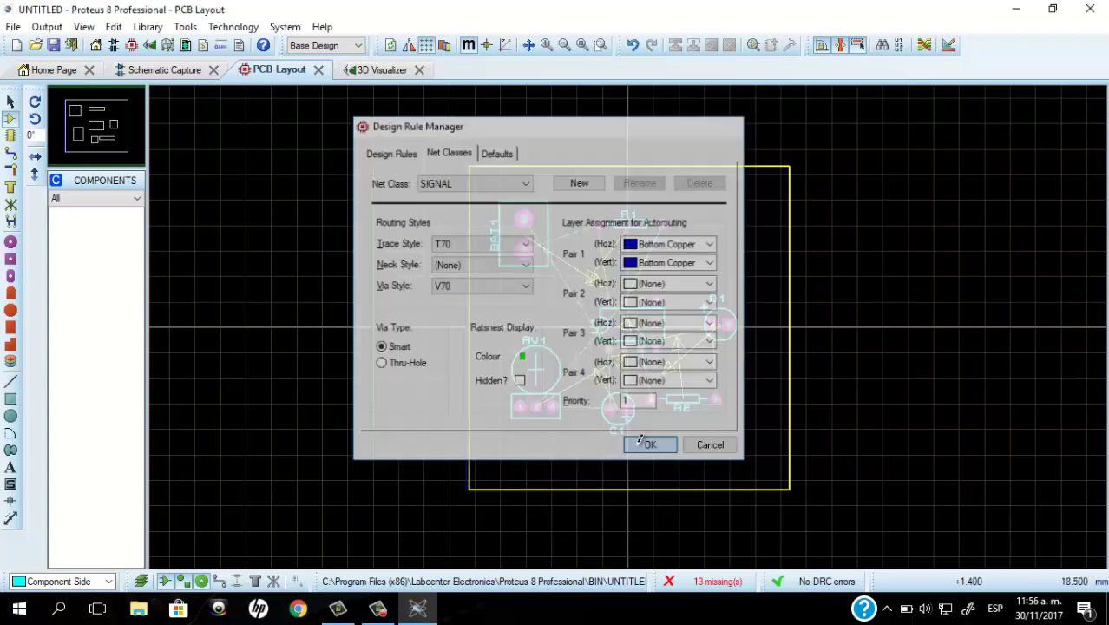
# Autoroute the board with the basic automatic schedule and default router settings
pyautogui.click(924, 46)
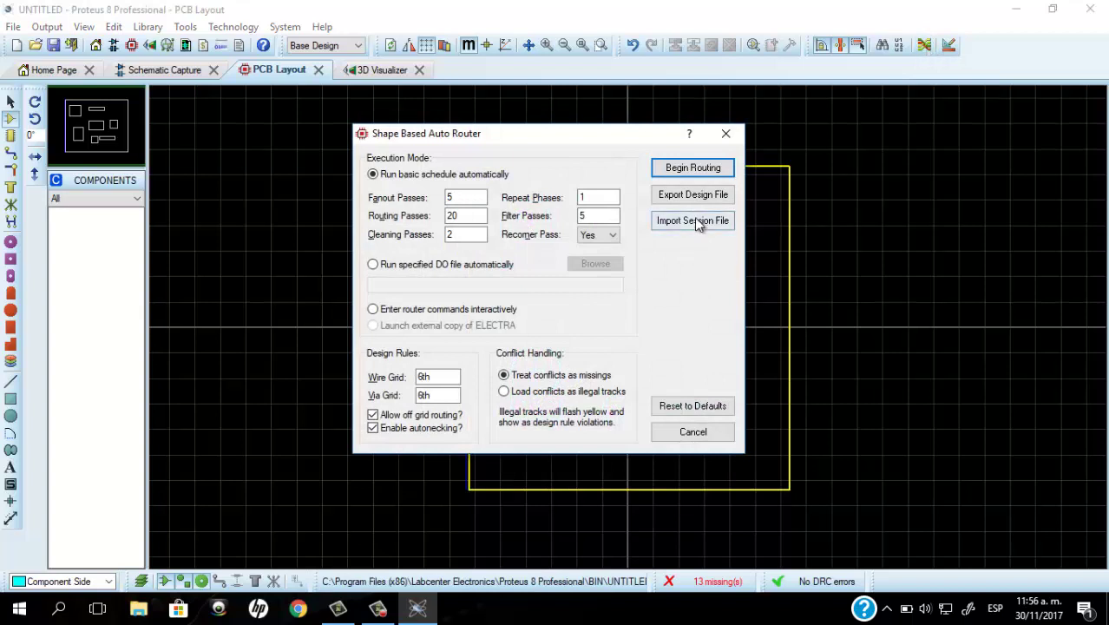
pyautogui.click(697, 170)
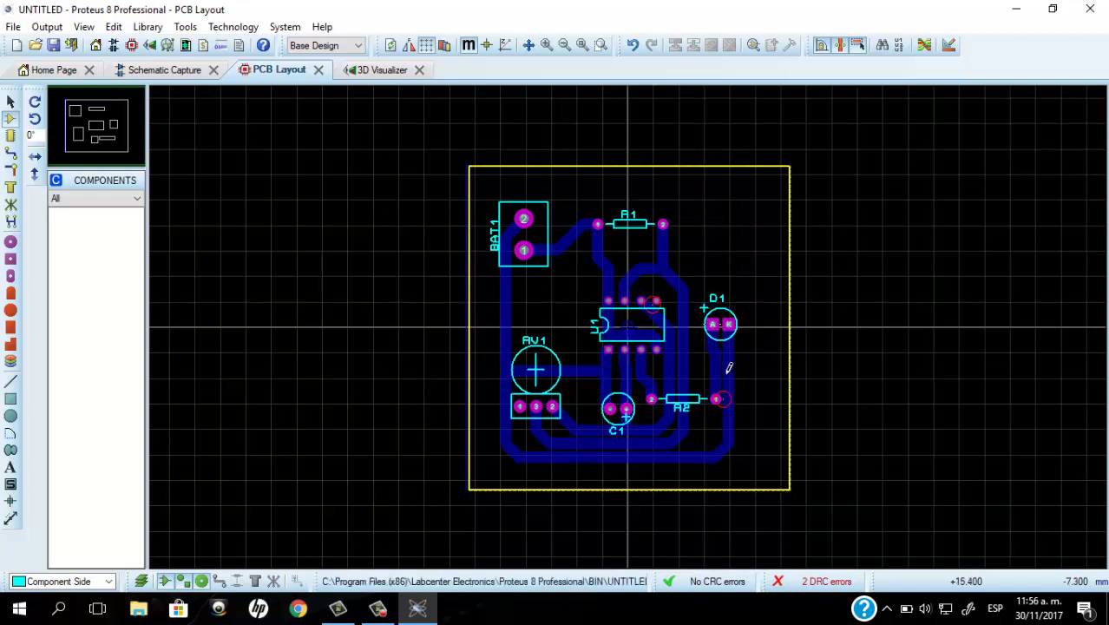
# Shift the vertical GND trace away from R2's pad and the diagonal trace under U1 away from the neighbouring upper-right pin
pyautogui.click(10, 101)
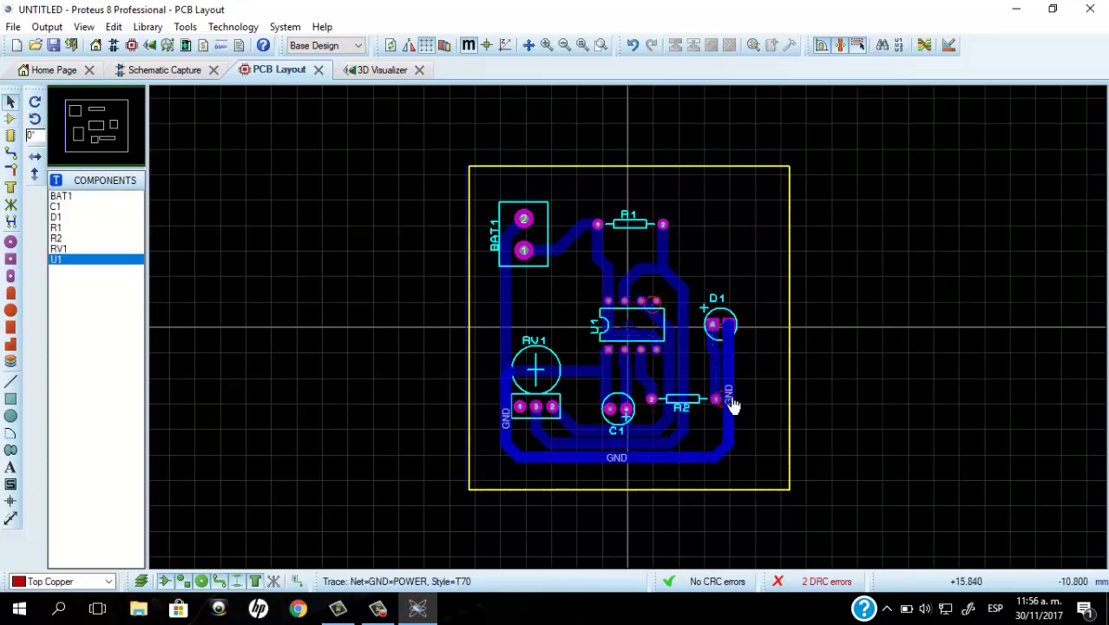
pyautogui.click(730, 398)
pyautogui.moveTo(729, 397); pyautogui.dragTo(736, 396)
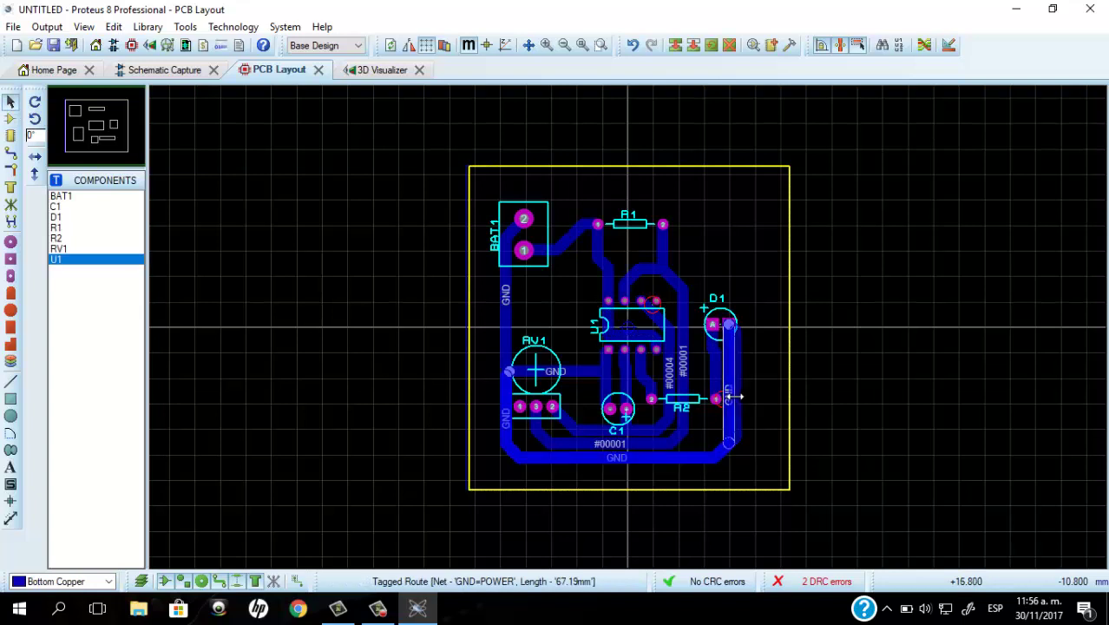
pyautogui.click(827, 395)
pyautogui.click(657, 314)
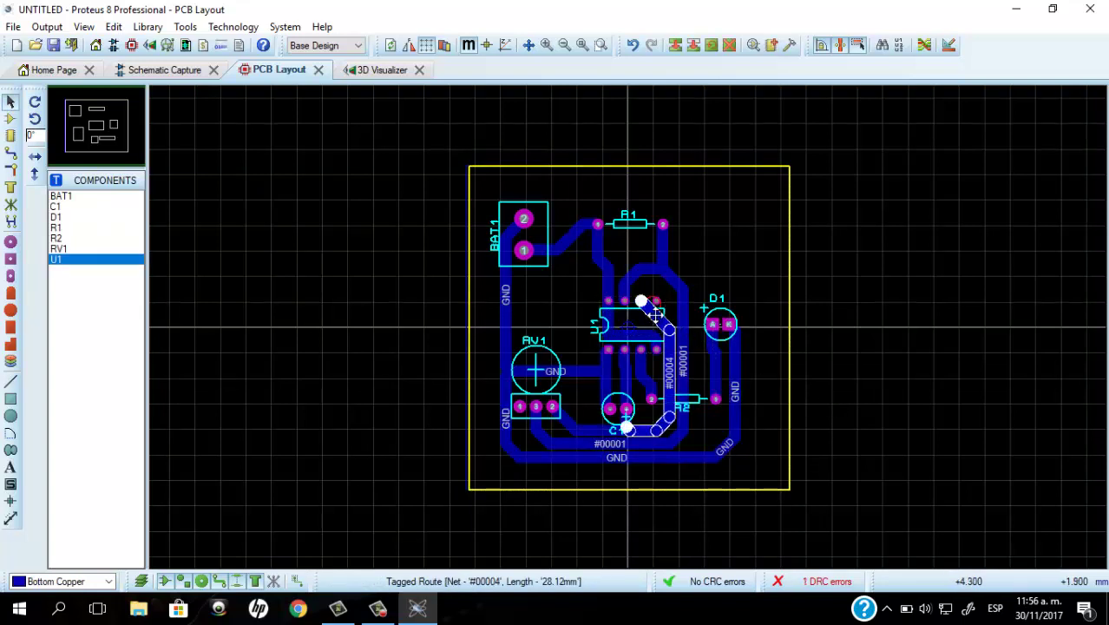
pyautogui.moveTo(653, 314); pyautogui.dragTo(646, 316)
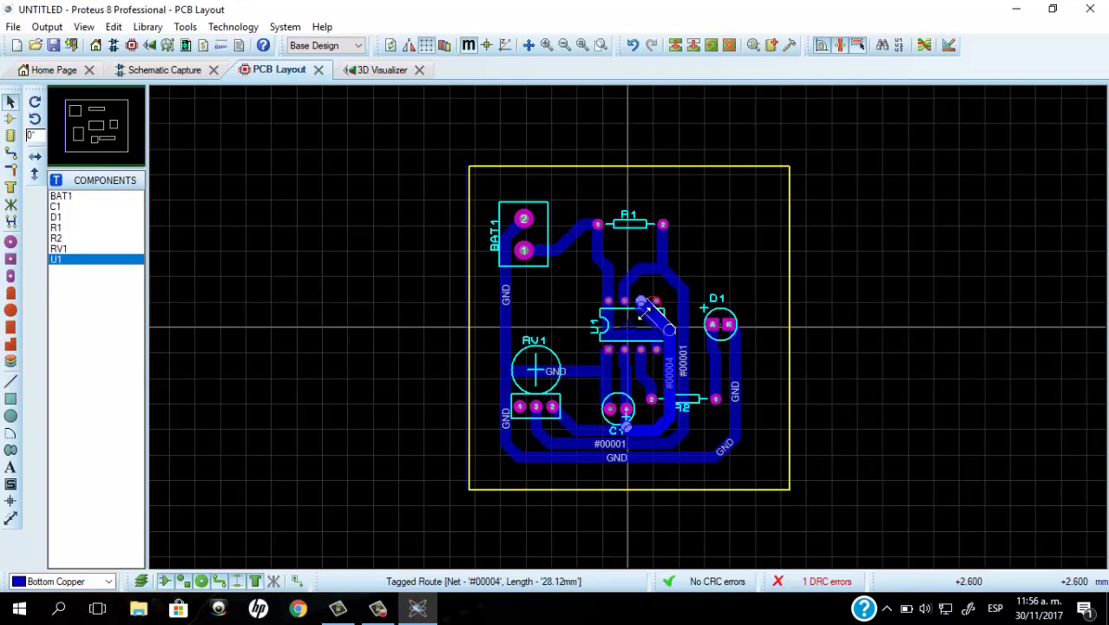
pyautogui.moveTo(645, 316)
pyautogui.mouseDown()
pyautogui.moveTo(666, 325)
pyautogui.moveTo(666, 347)
pyautogui.moveTo(669, 322)
pyautogui.mouseUp()
pyautogui.click(896, 349)
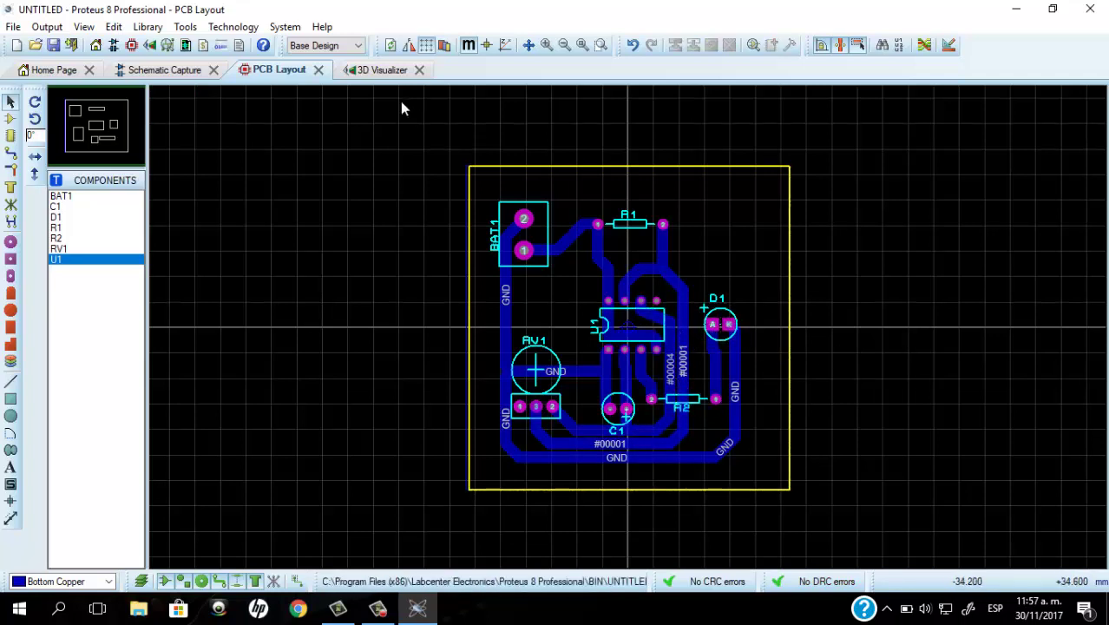
# Inspect the routed board in the 3D Visualizer from a tilted view, reopen the visualizer to refresh it, and return to the PCB layout
pyautogui.click(386, 74)
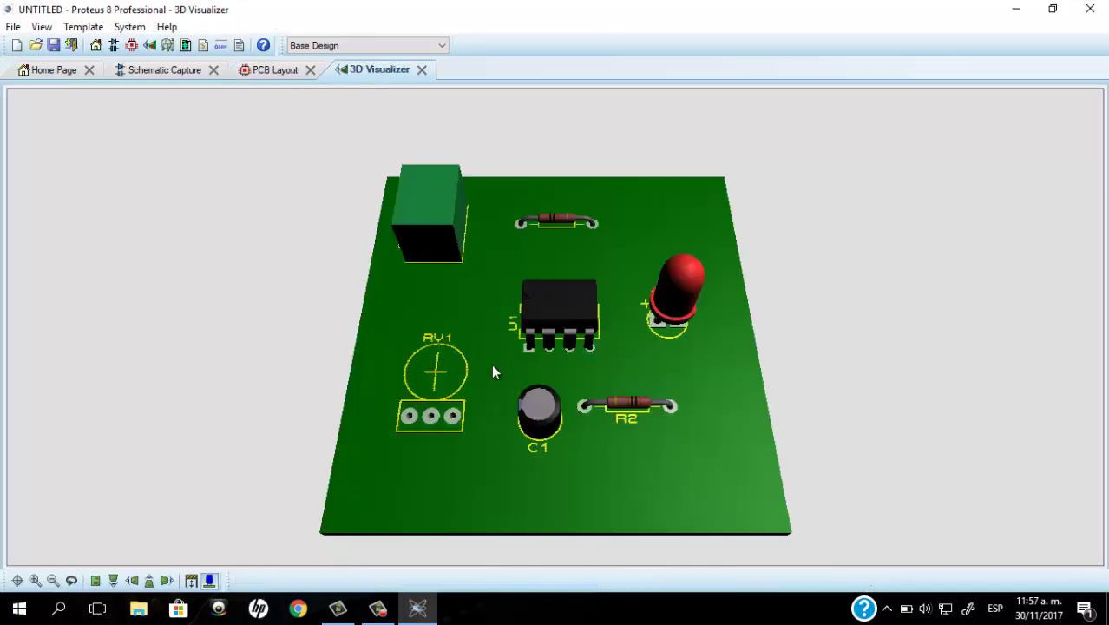
pyautogui.click(492, 367)
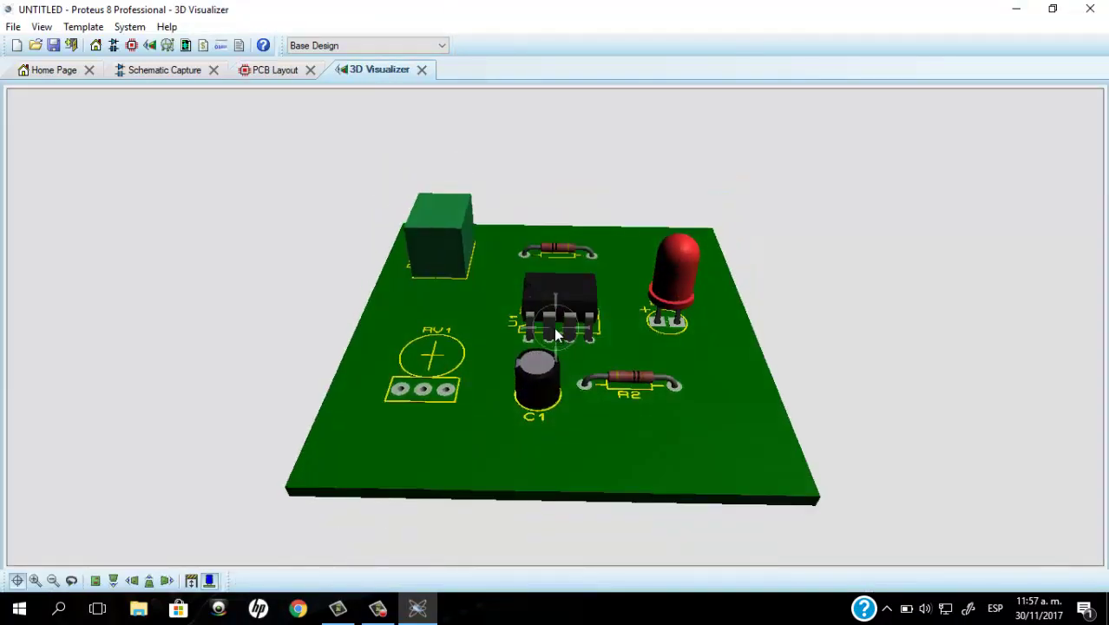
pyautogui.moveTo(553, 327); pyautogui.dragTo(556, 333)
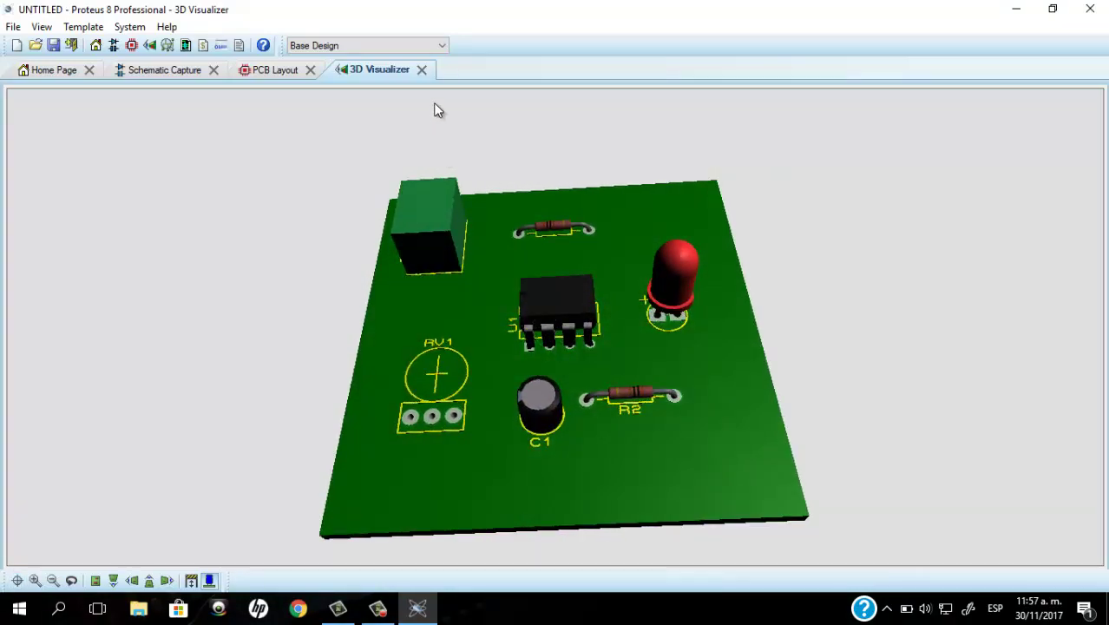
pyautogui.click(422, 70)
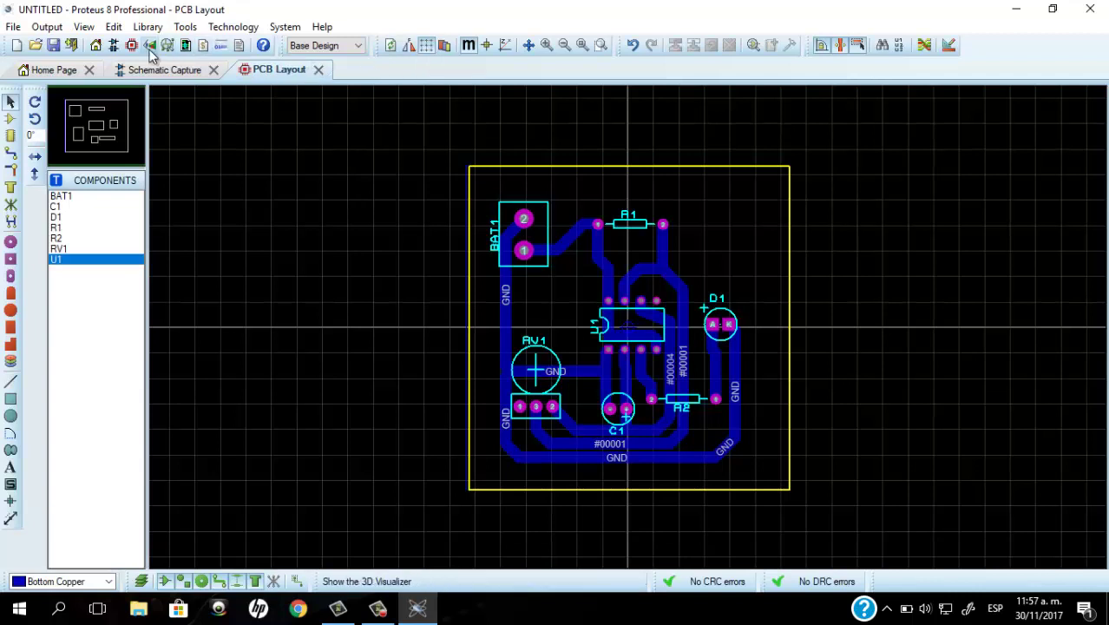
pyautogui.click(150, 46)
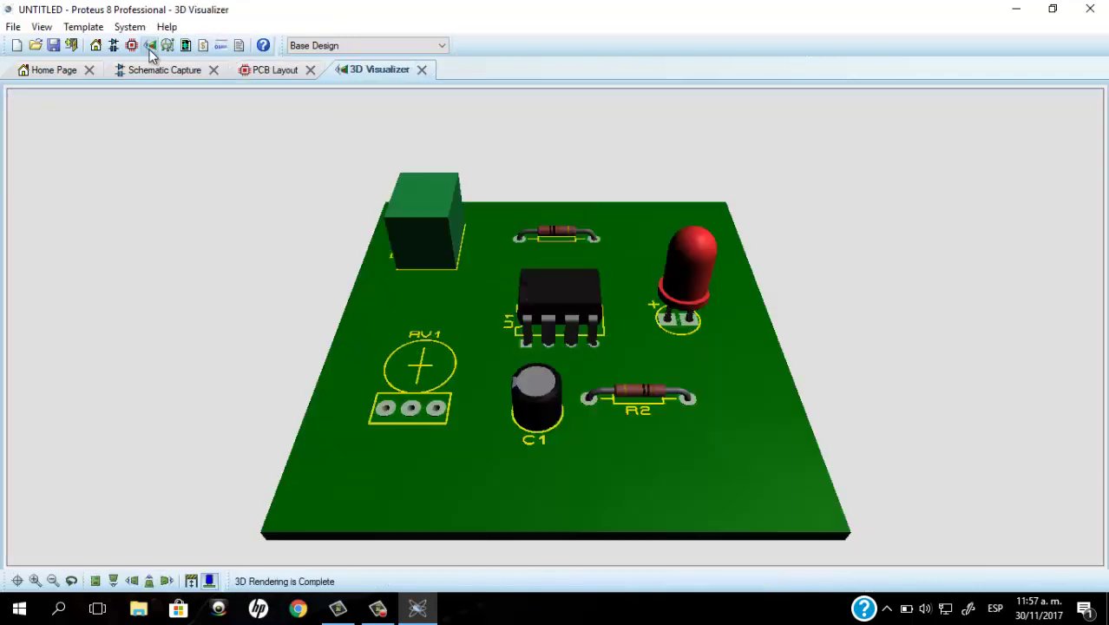
pyautogui.click(263, 71)
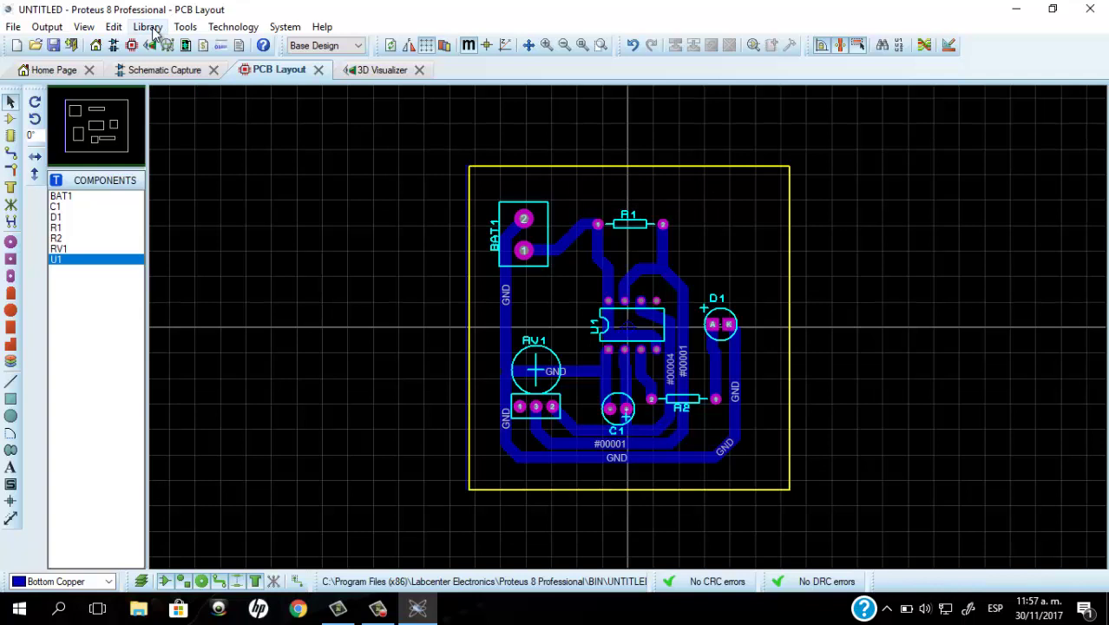
# Generate a power plane for net GND=POWER on Bottom Copper with boundary style T30
pyautogui.click(113, 30)
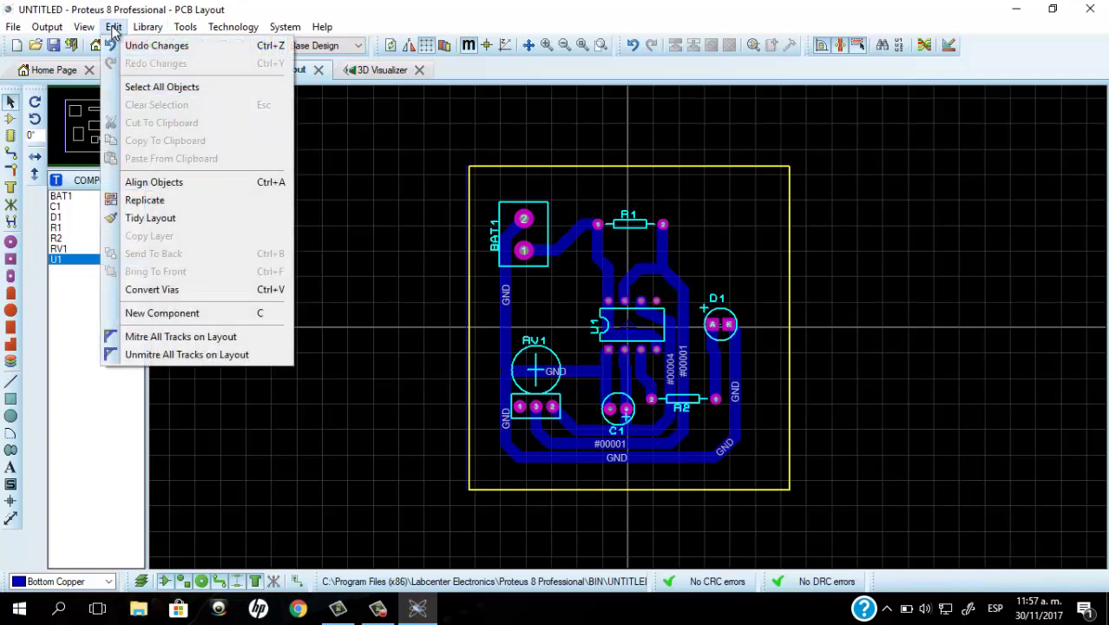
pyautogui.moveTo(138, 32)
pyautogui.moveTo(179, 29)
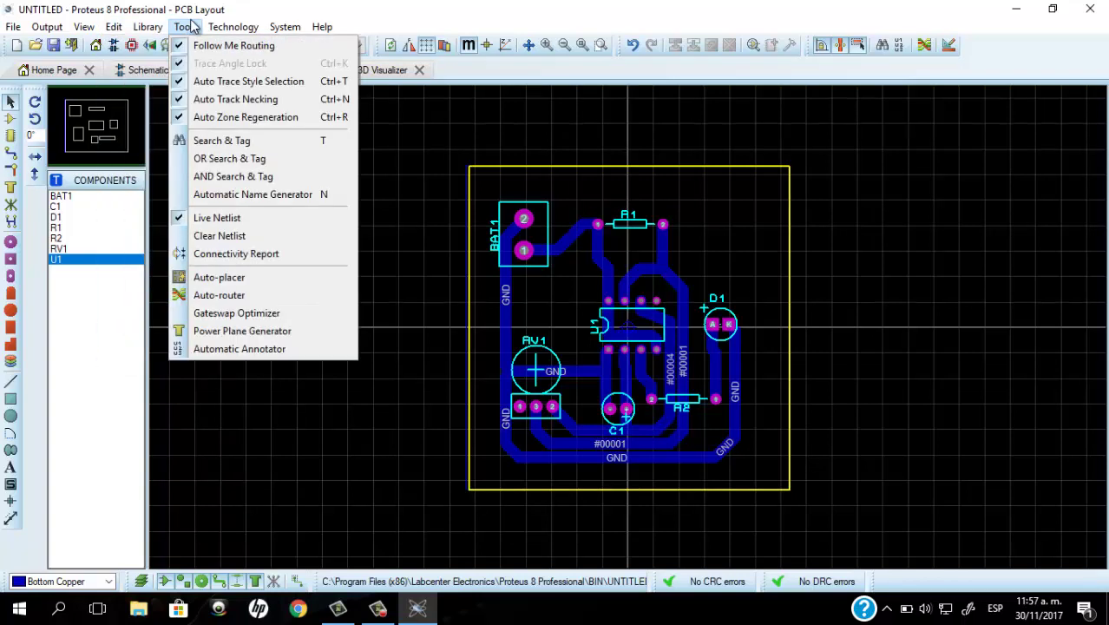
pyautogui.click(244, 330)
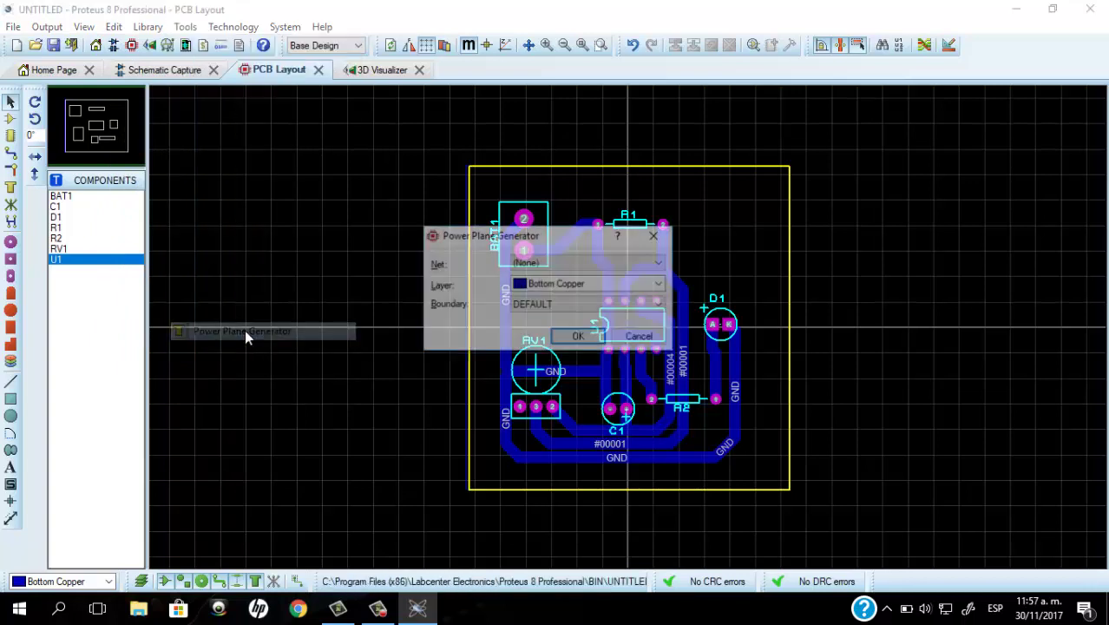
pyautogui.click(651, 264)
pyautogui.click(621, 286)
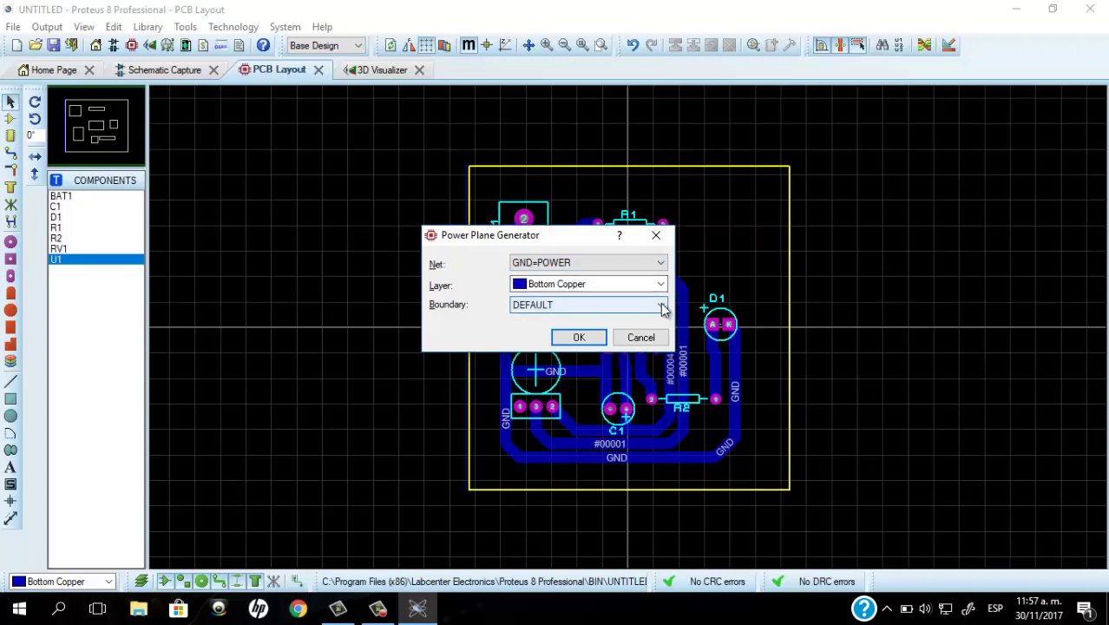
pyautogui.click(661, 306)
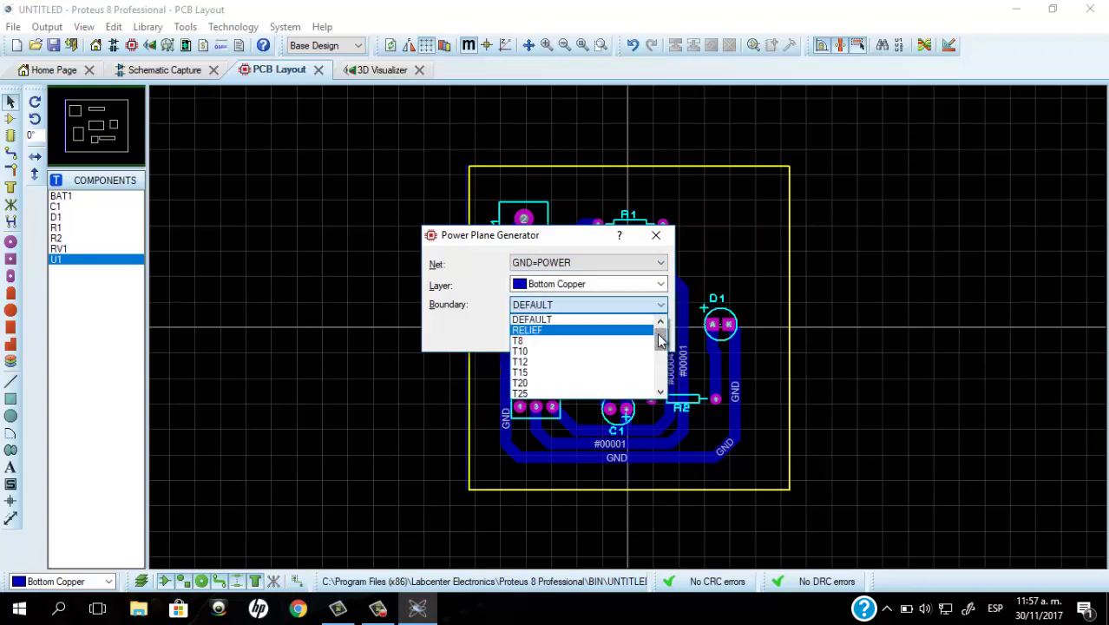
pyautogui.moveTo(660, 340); pyautogui.dragTo(658, 349)
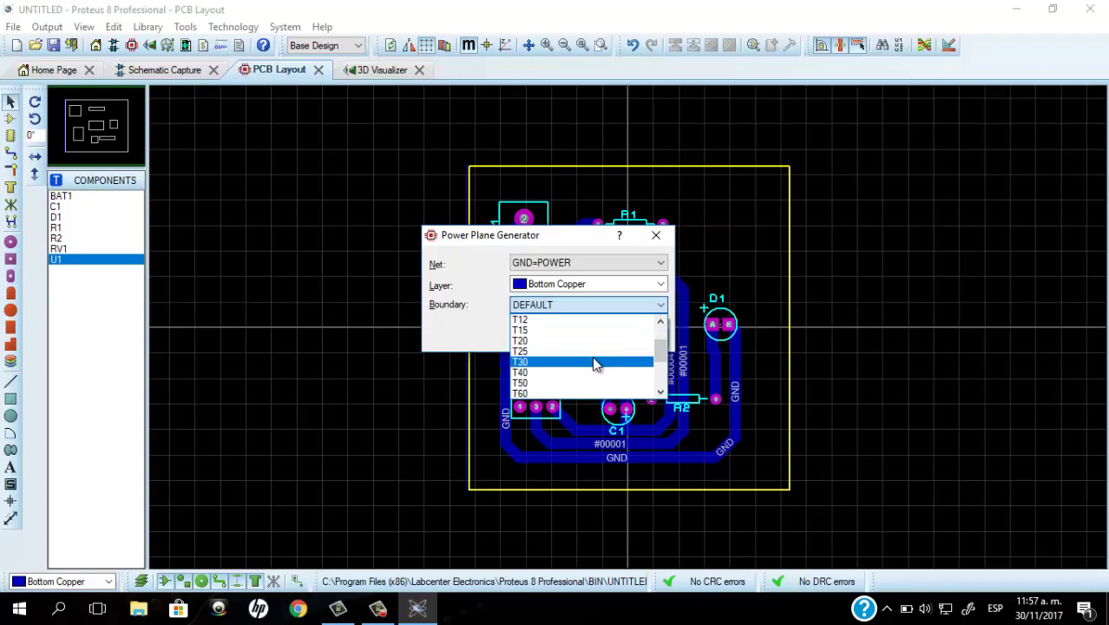
pyautogui.click(593, 358)
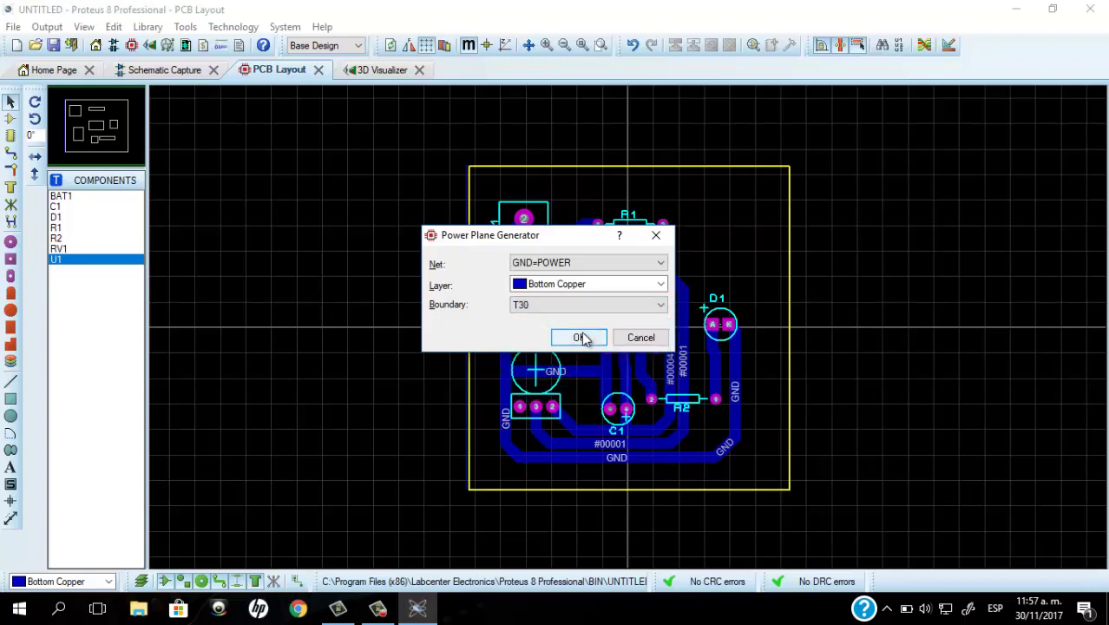
pyautogui.click(580, 337)
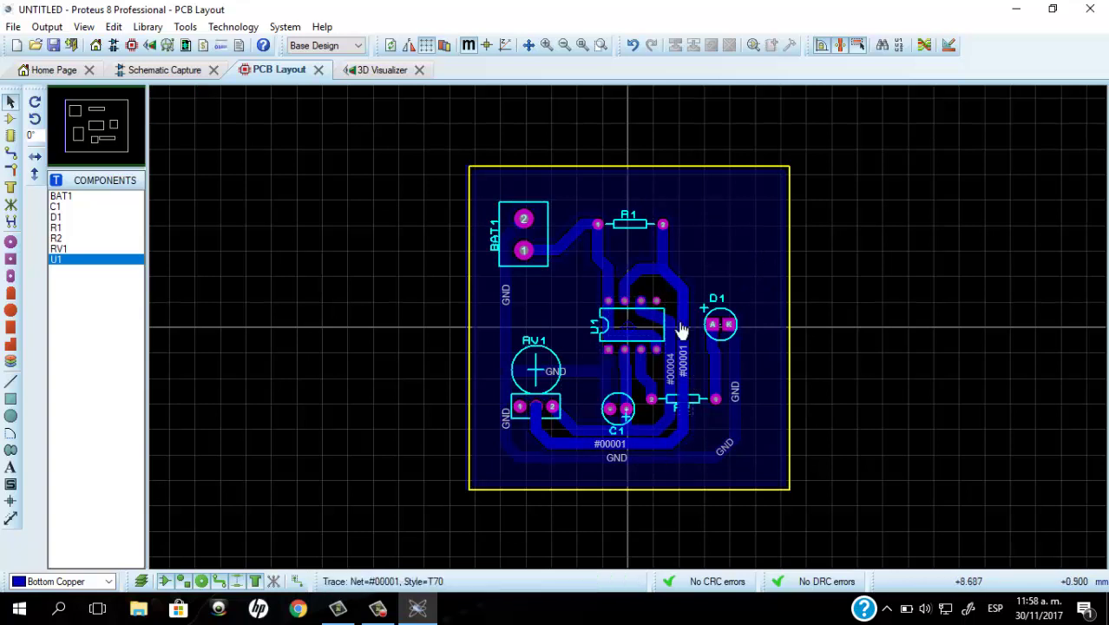
# Inspect the board with its ground plane in the 3D Visualizer from a steeper tilt, and return to the PCB layout
pyautogui.click(390, 68)
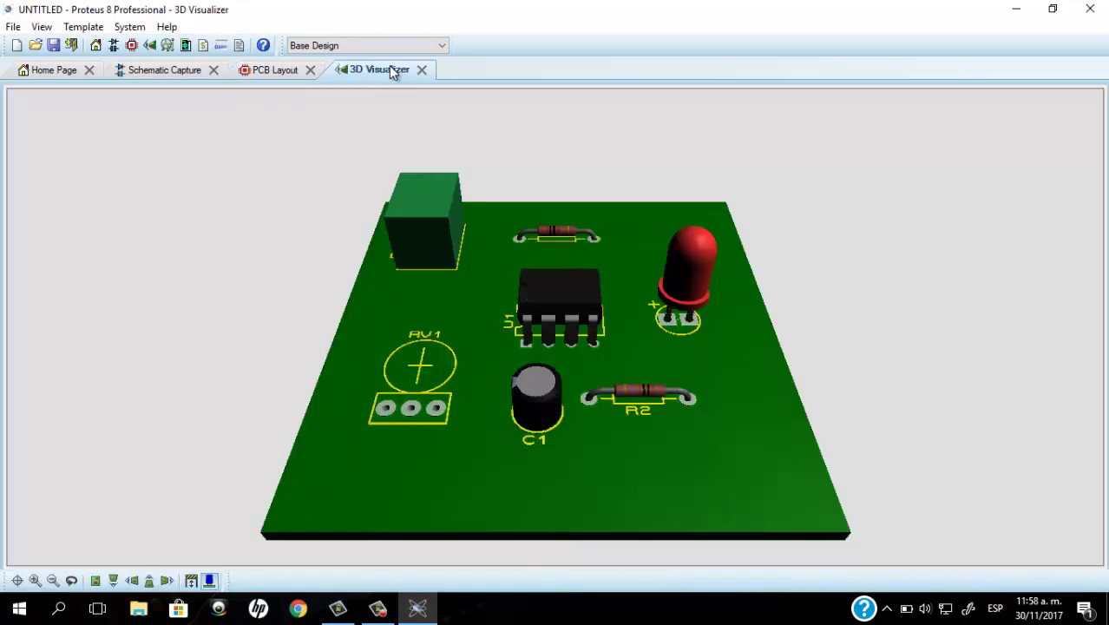
pyautogui.click(542, 359)
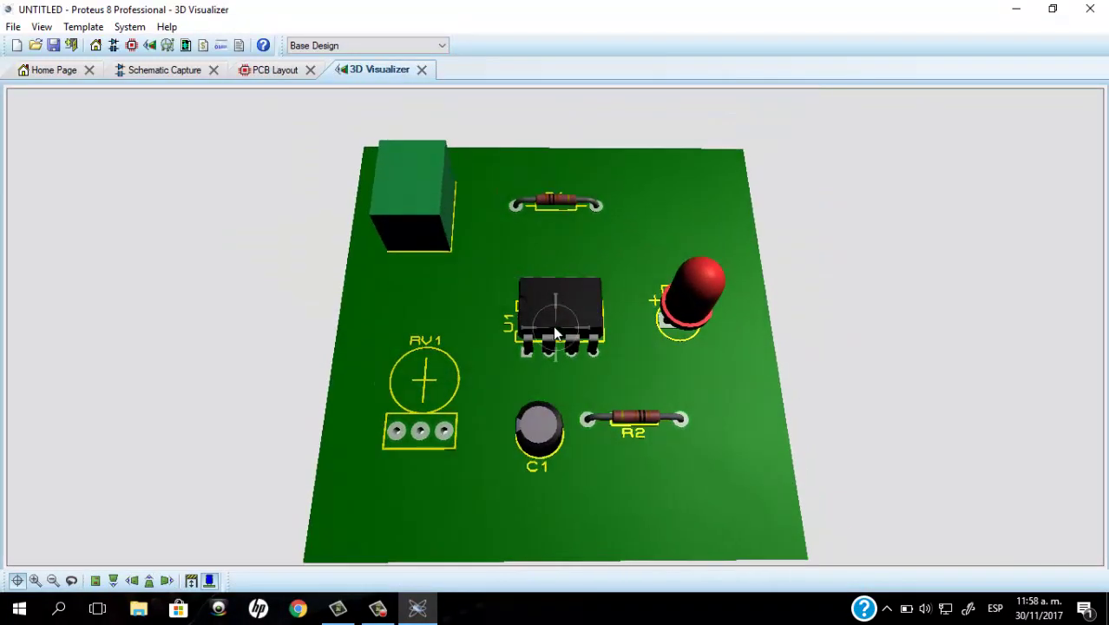
pyautogui.click(555, 329)
pyautogui.click(276, 70)
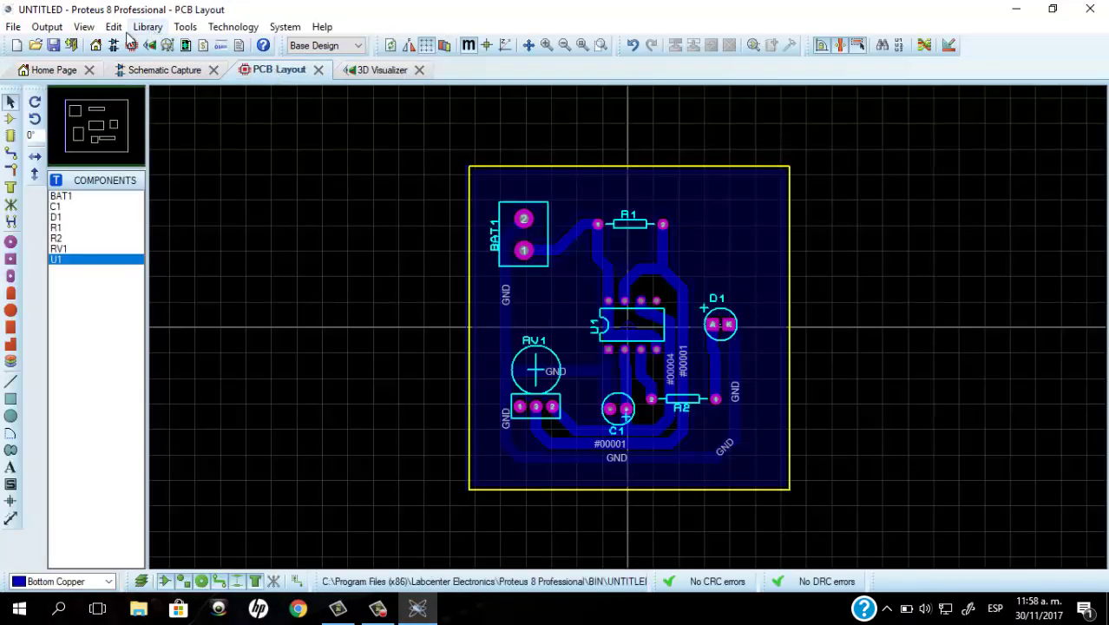
# Open the print settings for the layout and enlarge the artwork preview to 400% scale
pyautogui.click(47, 27)
pyautogui.click(74, 45)
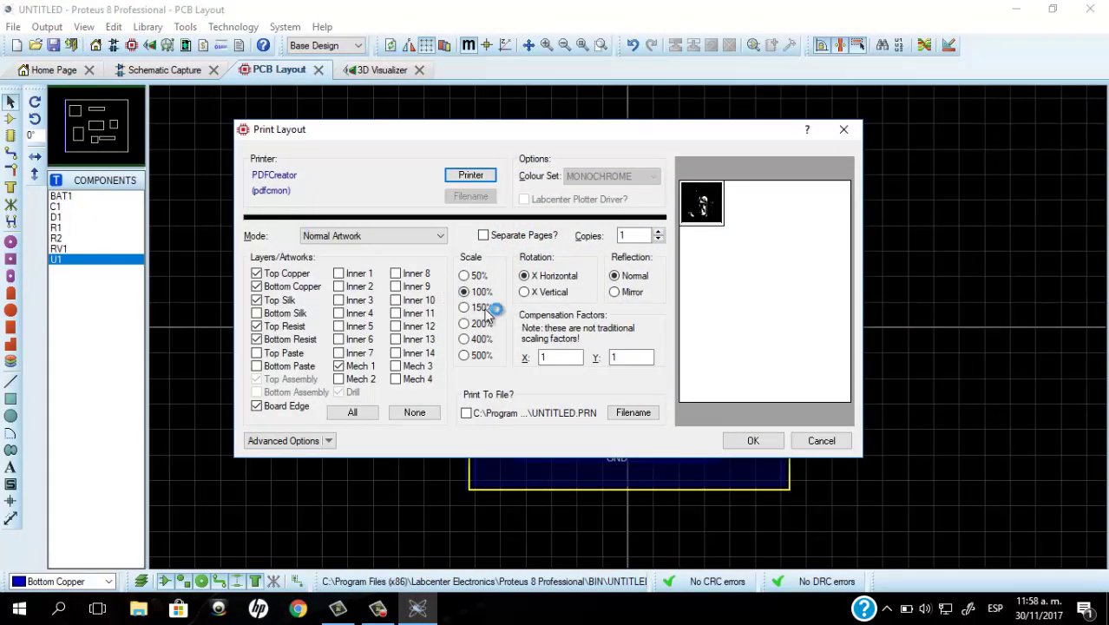
pyautogui.click(464, 323)
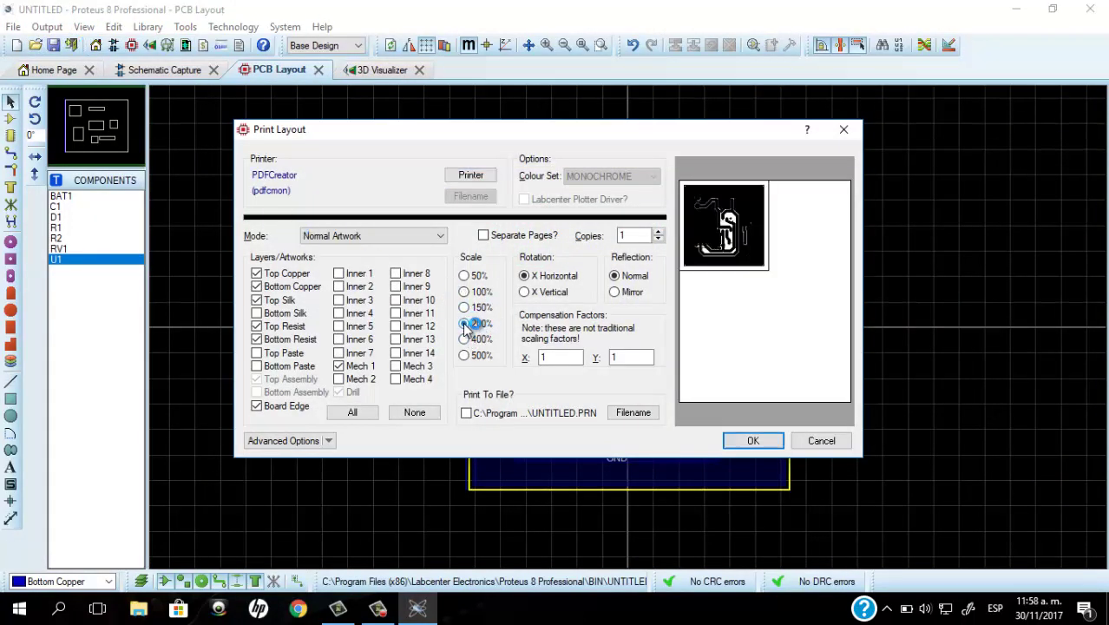
pyautogui.click(464, 340)
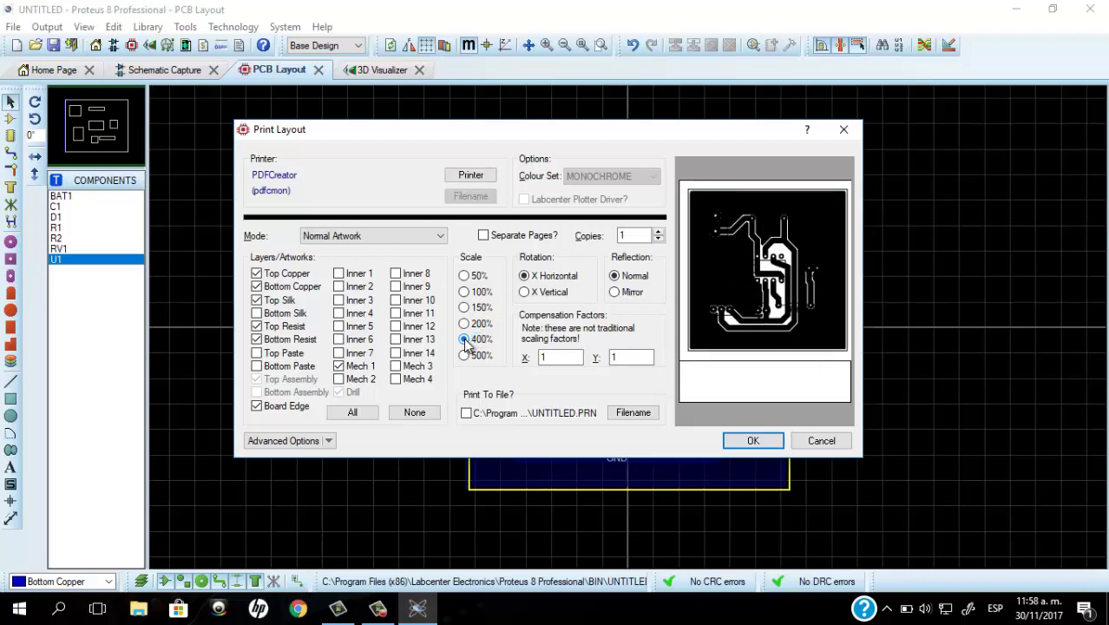
# Limit the printed layers to Bottom Copper and Board Edge, excluding Top Copper, Top Silk, both resist layers and Mech 1
pyautogui.click(256, 287)
pyautogui.click(257, 287)
pyautogui.click(258, 340)
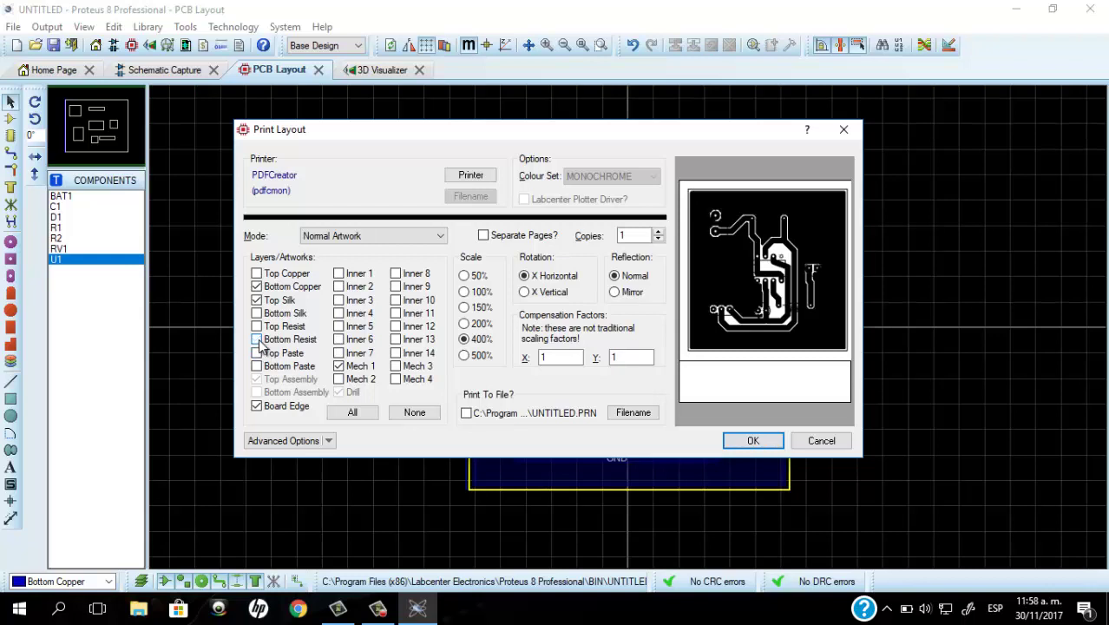
pyautogui.click(339, 366)
pyautogui.click(256, 406)
pyautogui.click(257, 407)
# Set the print scale to 100%, place the artwork near the upper middle of the page, and print it to PDFCreator
pyautogui.click(465, 292)
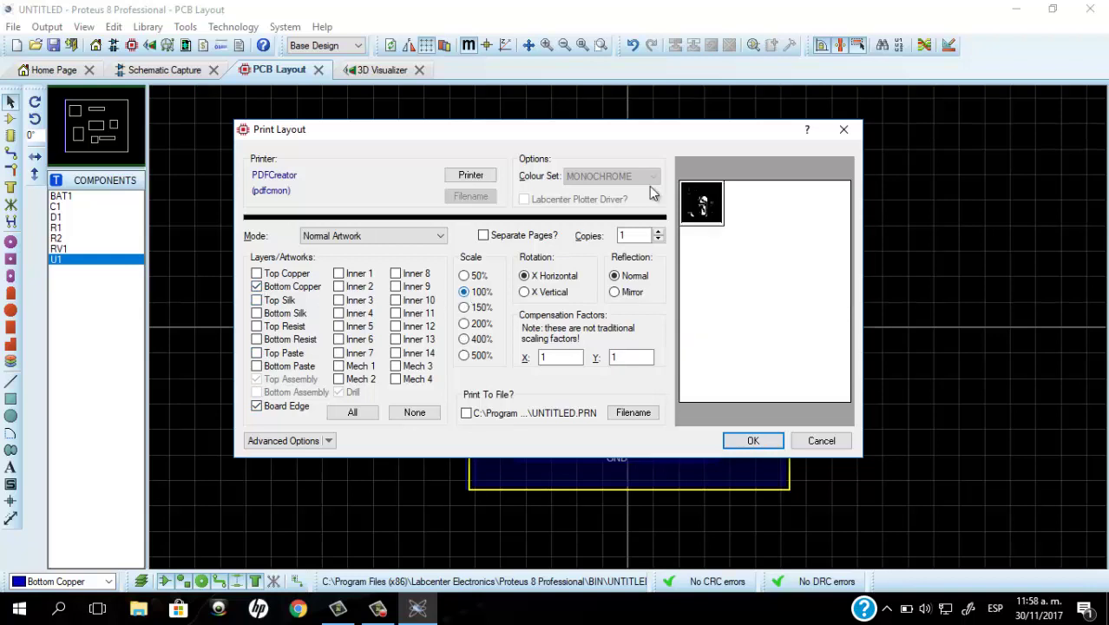
pyautogui.moveTo(703, 203); pyautogui.dragTo(808, 226)
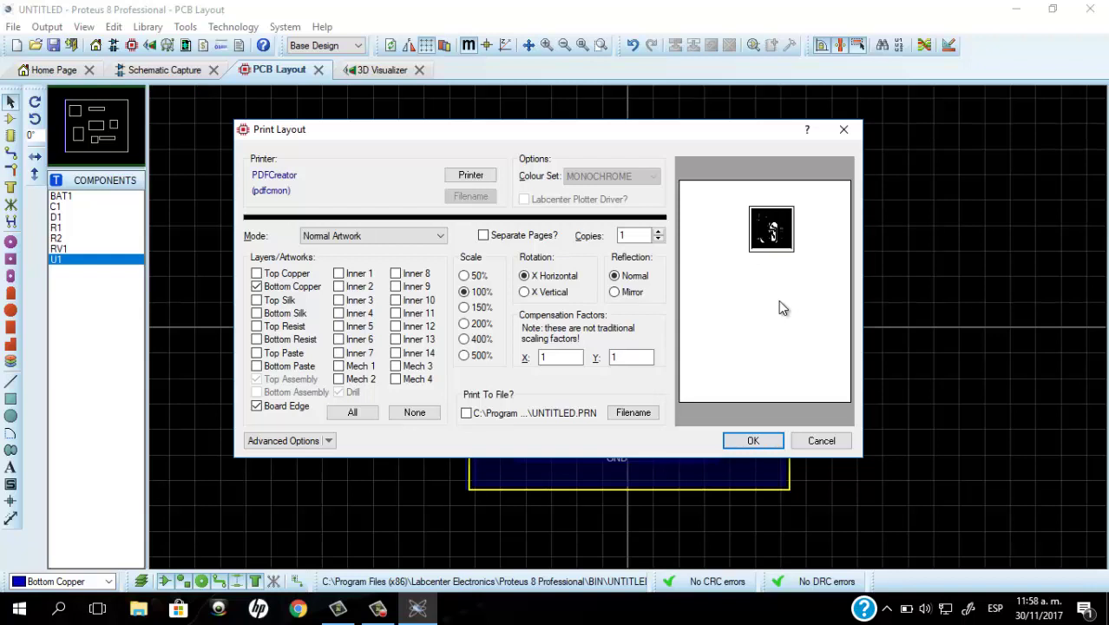
pyautogui.click(753, 442)
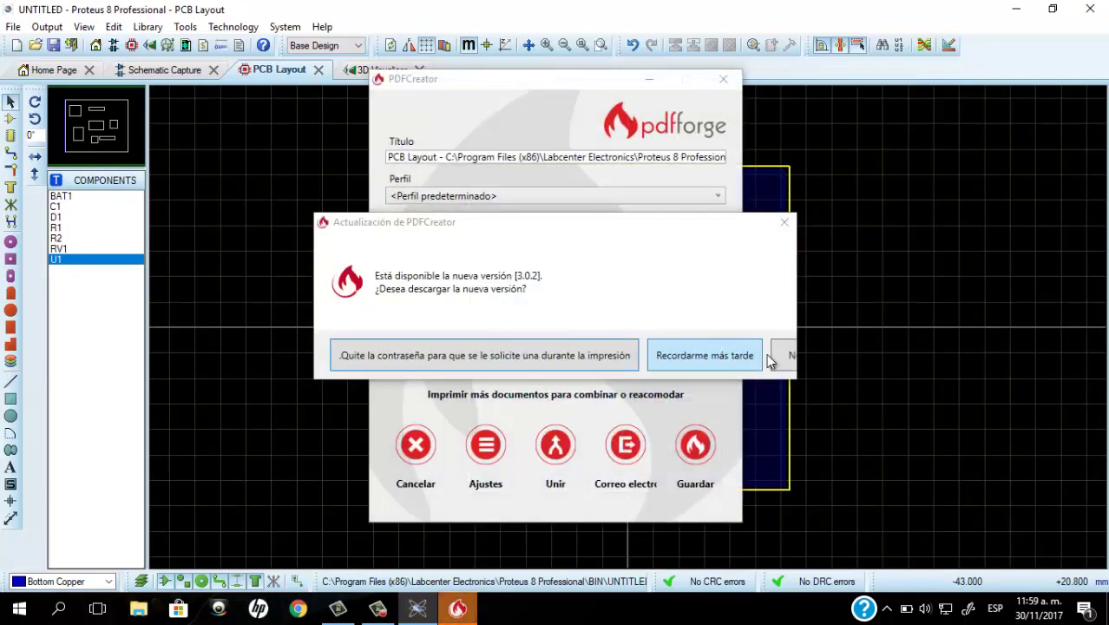
# Dismiss the PDFCreator update offer and choose the Escritorio folder as the destination for saving the PDF
pyautogui.click(782, 227)
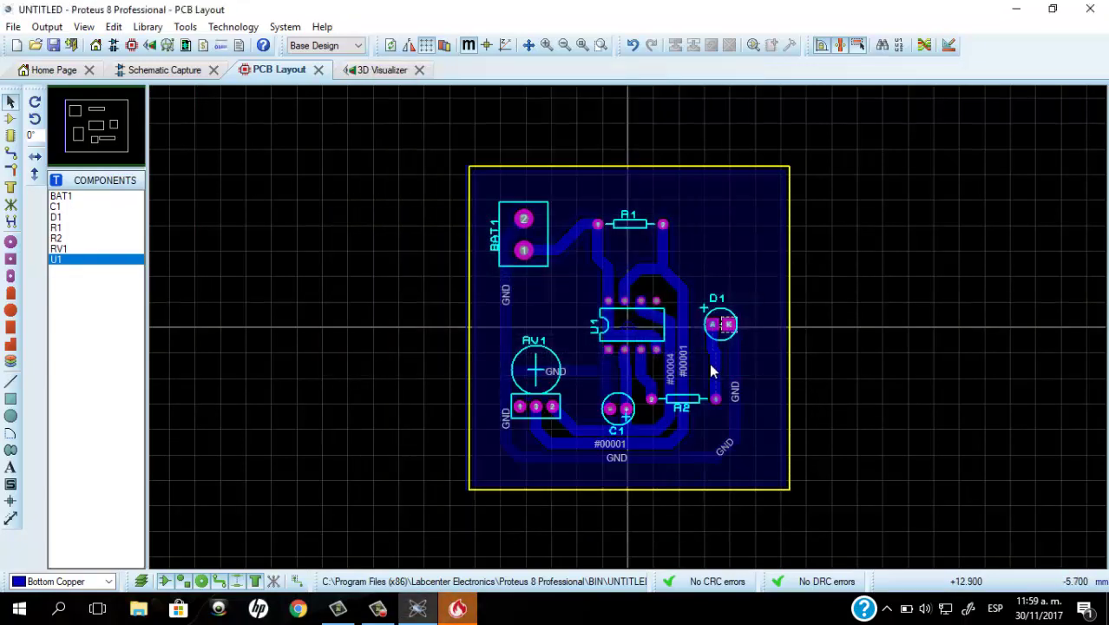
pyautogui.click(454, 614)
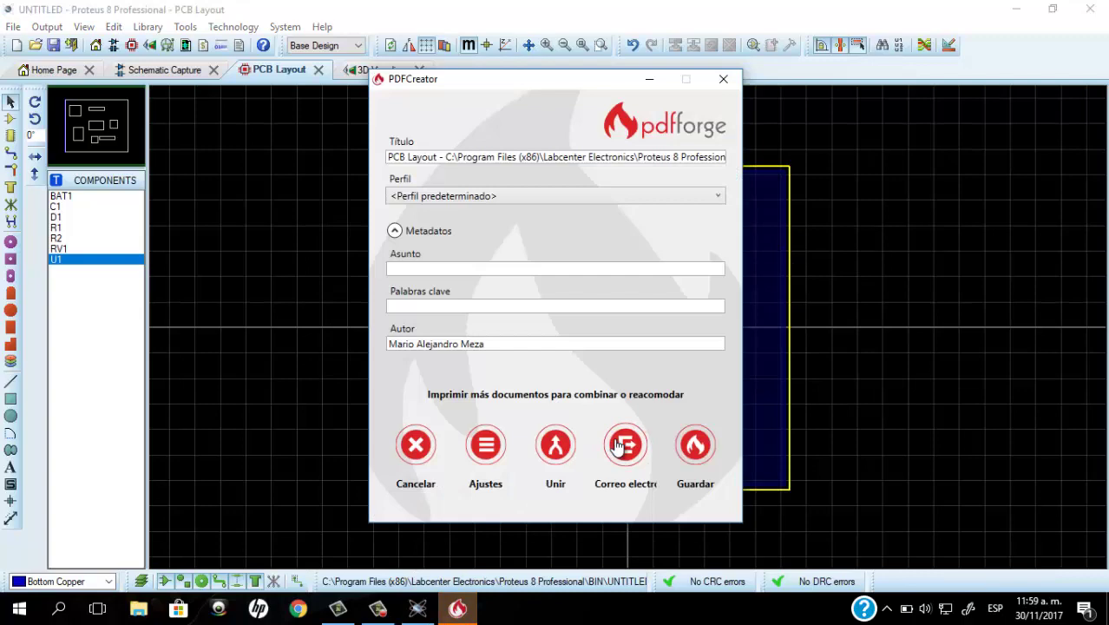
pyautogui.click(696, 444)
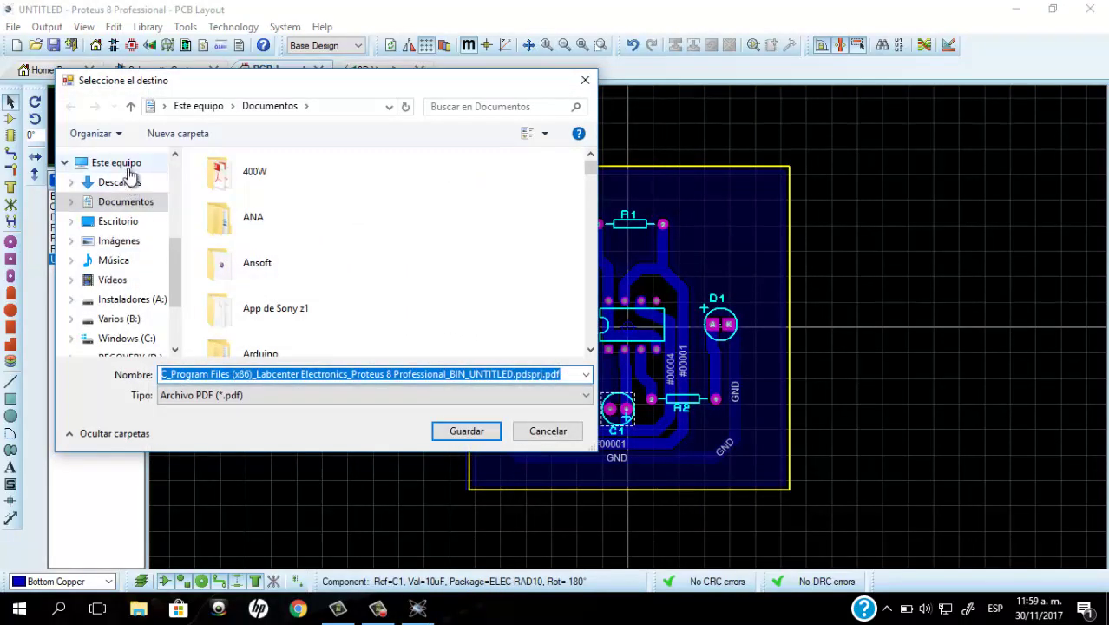
pyautogui.click(136, 228)
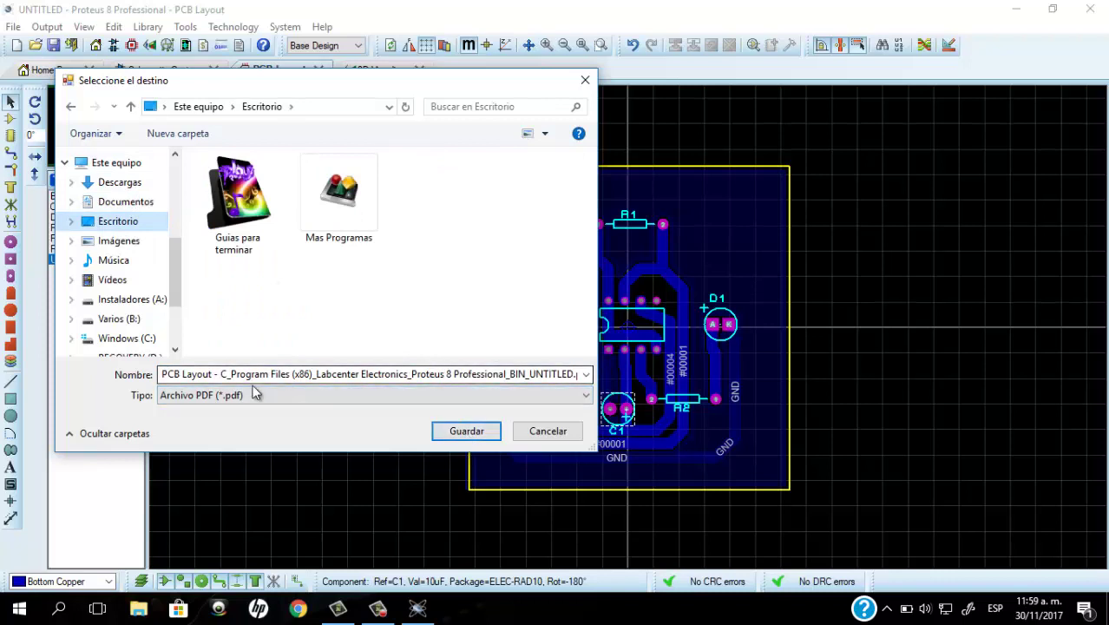
# Replace the suggested file name with PCB and save the PDF
pyautogui.click(214, 373)
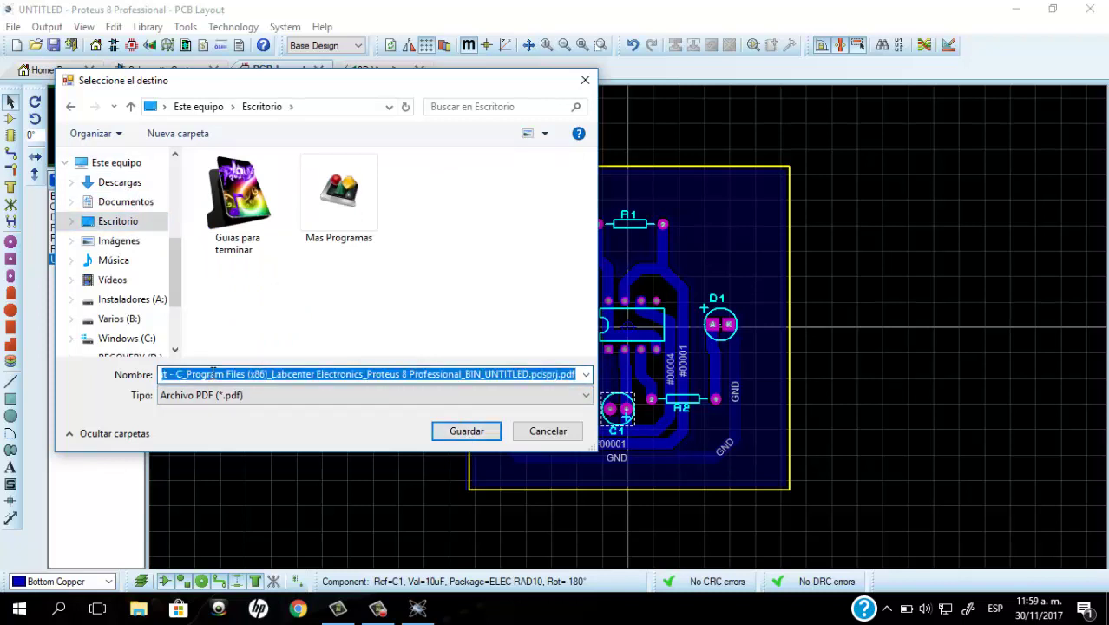
pyautogui.click(211, 373)
pyautogui.press('Delete')
pyautogui.press('Delete')
pyautogui.press('Delete')
pyautogui.press('Delete')
pyautogui.press('Delete')
pyautogui.press('Delete')
pyautogui.press('Delete')
pyautogui.press('Delete')
pyautogui.press('Delete')
pyautogui.press('Delete')
pyautogui.press('Delete')
pyautogui.press('Delete')
pyautogui.press('Delete')
pyautogui.press('Delete')
pyautogui.press('Delete')
pyautogui.press('Delete')
pyautogui.press('Delete')
pyautogui.press('Delete')
pyautogui.press('Delete')
pyautogui.press('Delete')
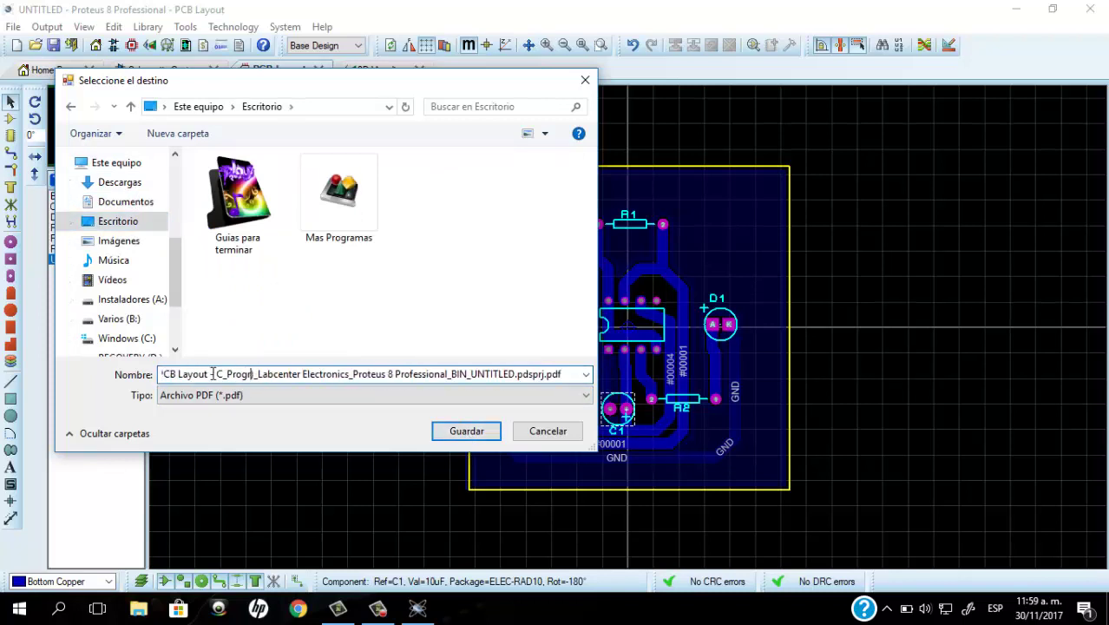
pyautogui.press('Delete')
pyautogui.press('Delete')
pyautogui.press('Delete')
pyautogui.press('Delete')
pyautogui.press('Delete')
pyautogui.press('Delete')
pyautogui.press('Delete')
pyautogui.press('Delete')
pyautogui.press('Delete')
pyautogui.press('Delete')
pyautogui.press('Delete')
pyautogui.press('Delete')
pyautogui.press('Delete')
pyautogui.press('Delete')
pyautogui.press('Delete')
pyautogui.press('Delete')
pyautogui.press('Delete')
pyautogui.press('Delete')
pyautogui.press('Delete')
pyautogui.press('Delete')
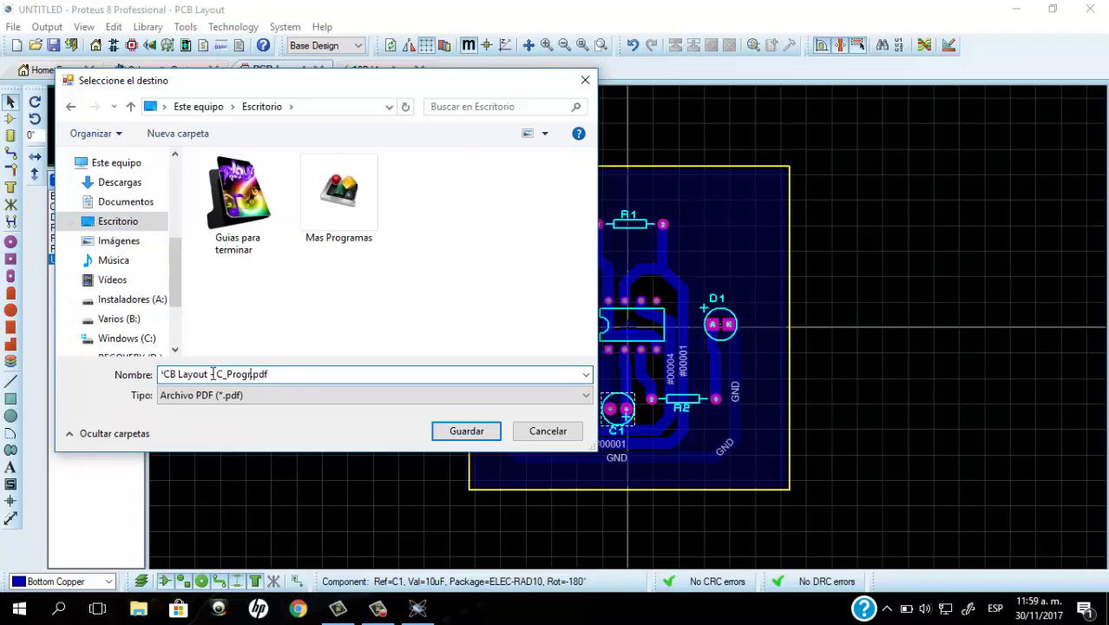
pyautogui.press('BackSpace')
pyautogui.press('BackSpace')
pyautogui.press('BackSpace')
pyautogui.press('BackSpace')
pyautogui.press('BackSpace')
pyautogui.press('BackSpace')
pyautogui.press('BackSpace')
pyautogui.press('BackSpace')
pyautogui.press('BackSpace')
pyautogui.press('BackSpace')
pyautogui.press('BackSpace')
pyautogui.press('BackSpace')
pyautogui.press('BackSpace')
pyautogui.press('BackSpace')
pyautogui.press('BackSpace')
pyautogui.press('BackSpace')
pyautogui.press('BackSpace')
pyautogui.press('BackSpace')
pyautogui.press('BackSpace')
pyautogui.press('BackSpace')
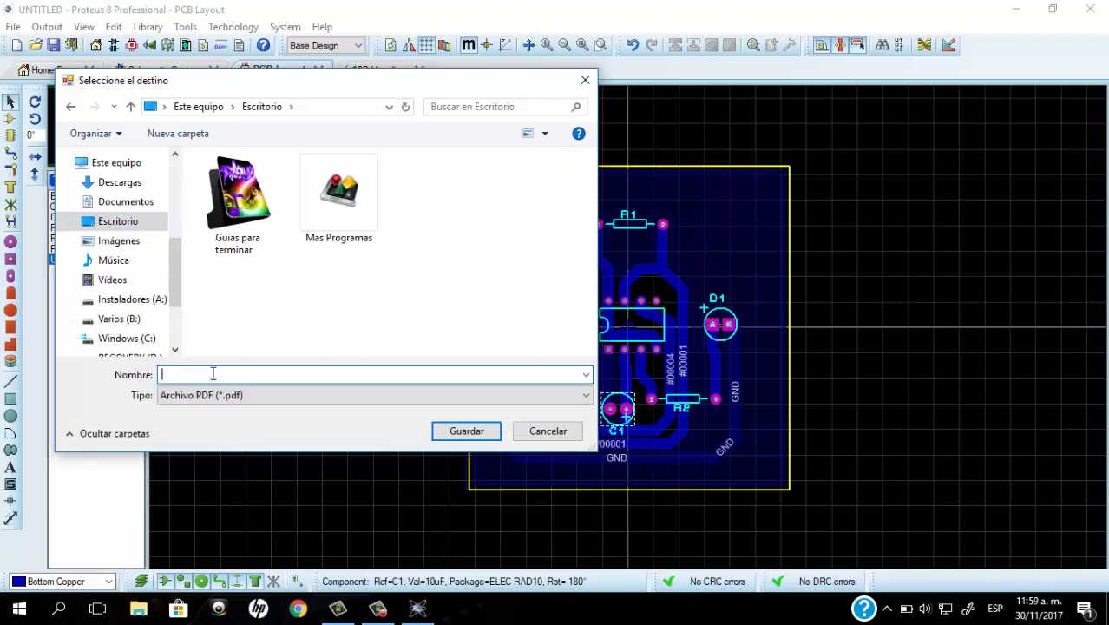
pyautogui.write('P')
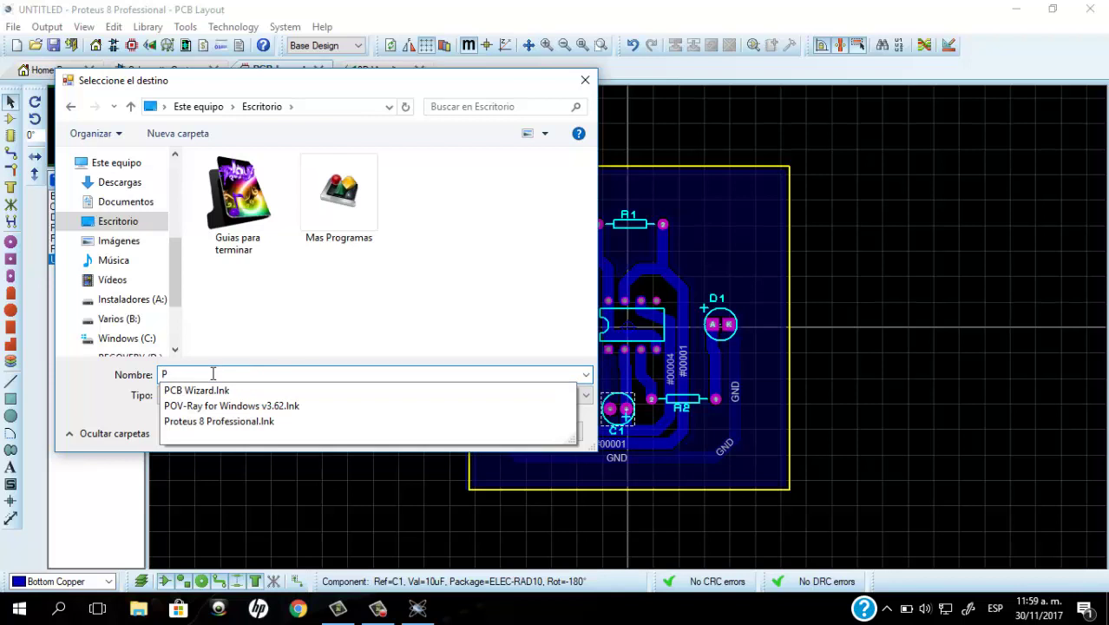
pyautogui.write('CB')
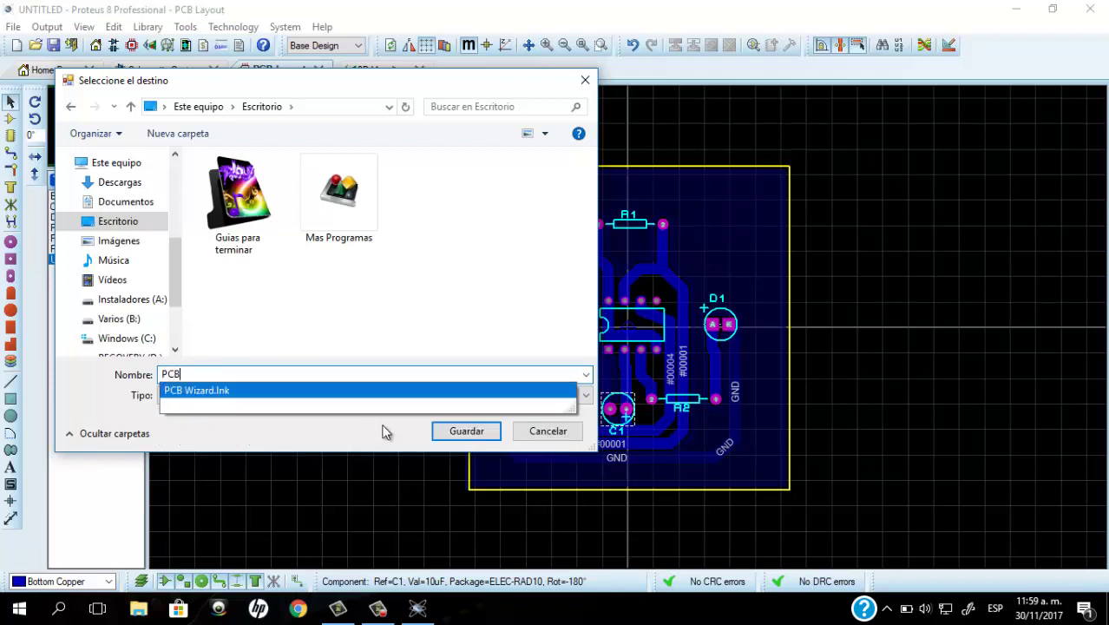
pyautogui.click(466, 431)
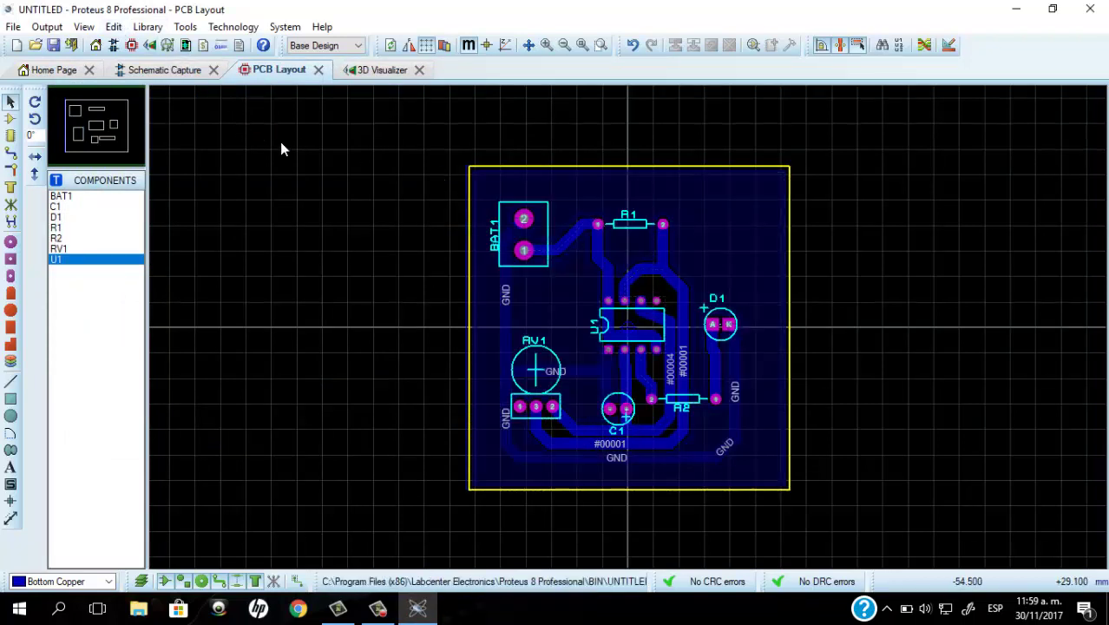
# Reopen the layout print settings, enlarge the preview to 400%, exclude Bottom Copper, and minimize the PDF Architect window
pyautogui.click(59, 27)
pyautogui.click(74, 48)
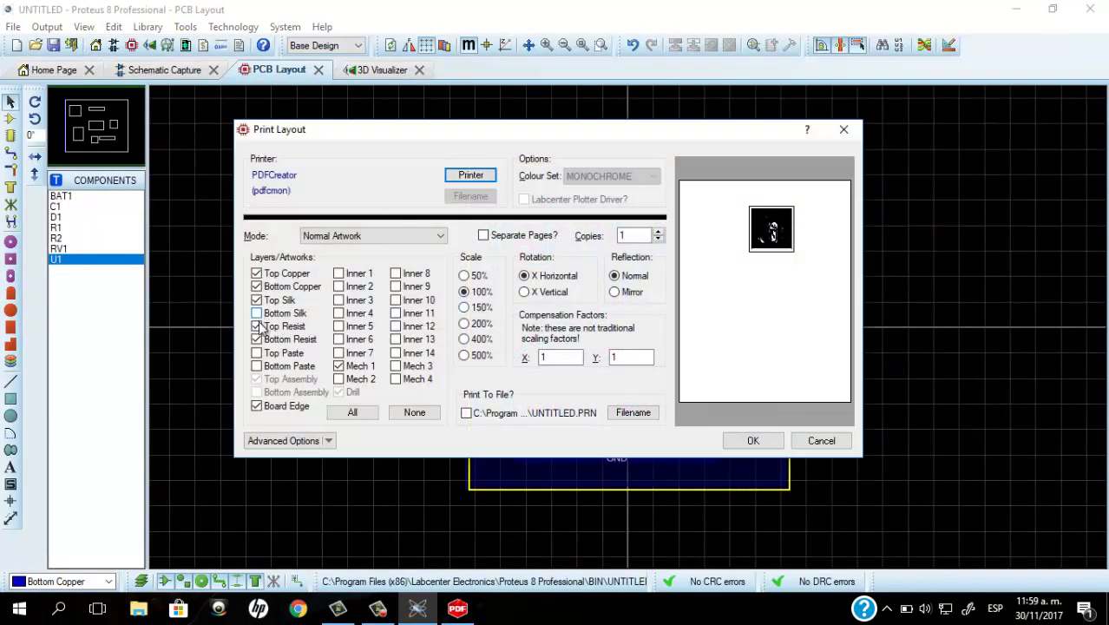
pyautogui.click(464, 323)
pyautogui.click(464, 339)
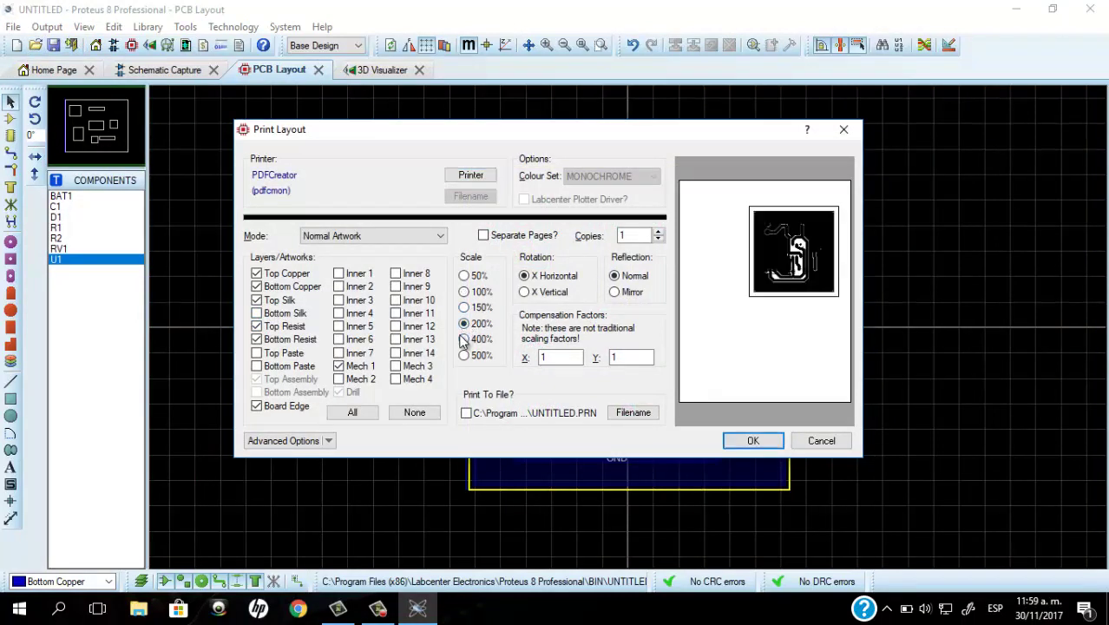
pyautogui.click(257, 287)
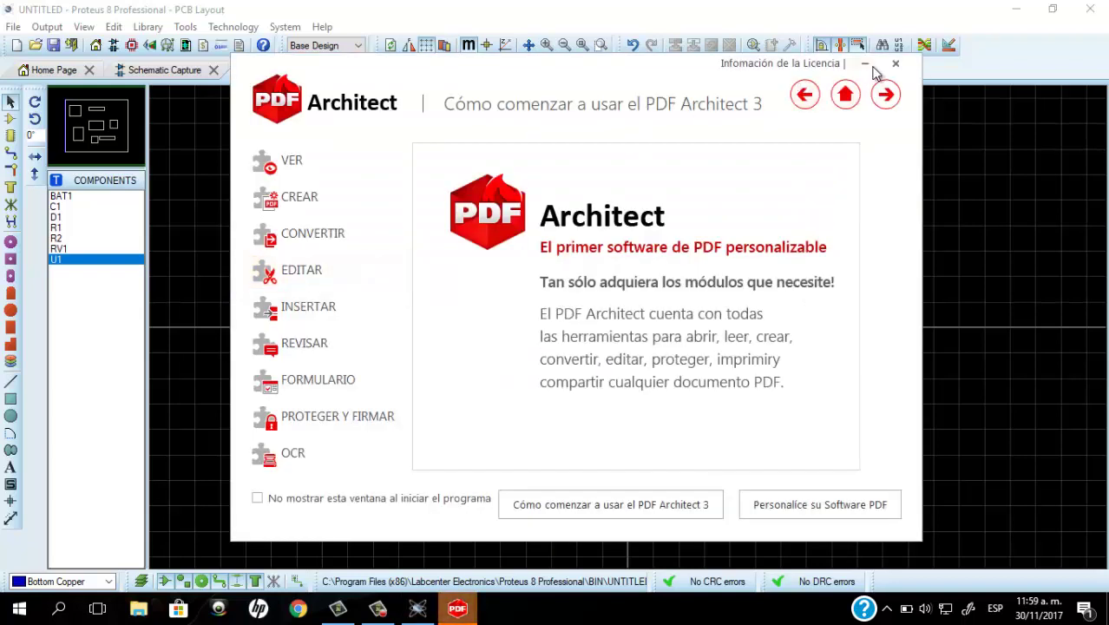
pyautogui.click(866, 66)
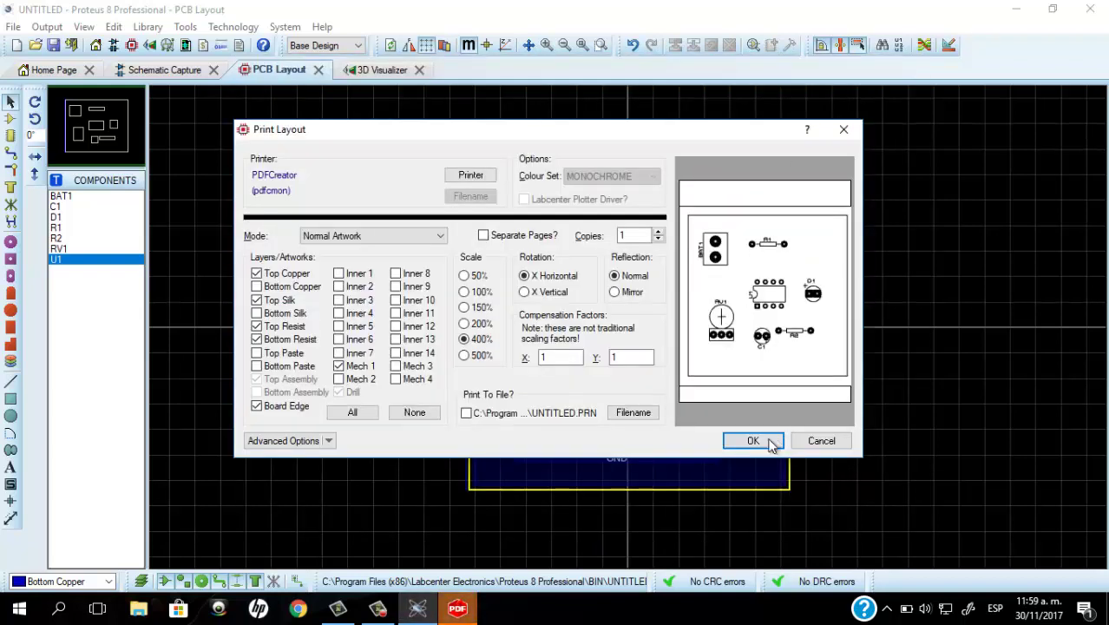
# Print the component-side artwork to PDFCreator at 100% scale and start saving it as a PDF
pyautogui.click(465, 293)
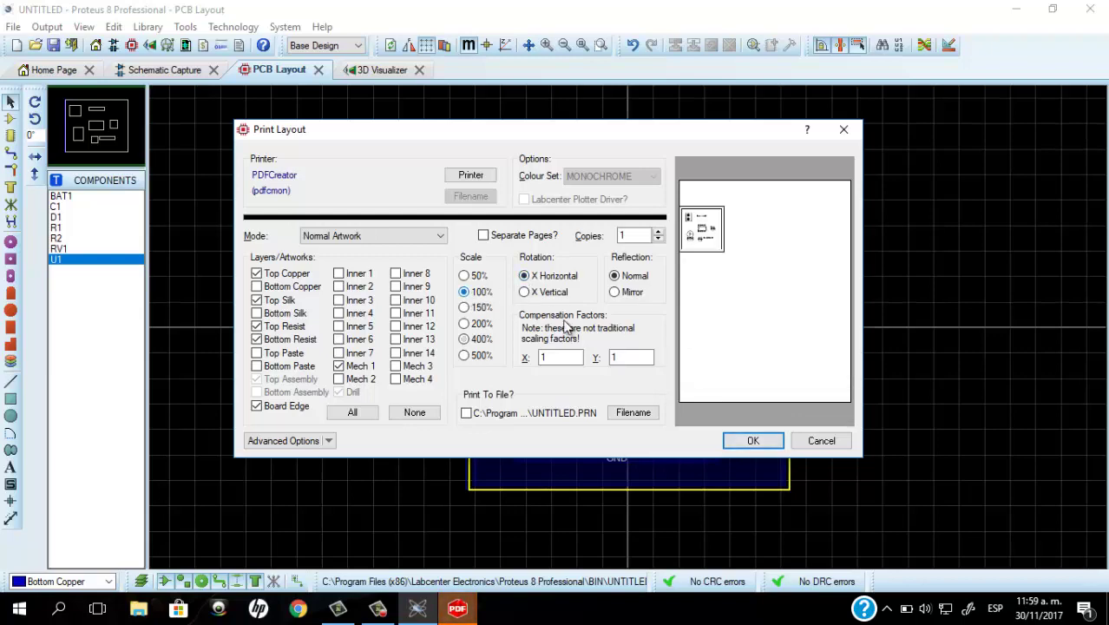
pyautogui.click(752, 441)
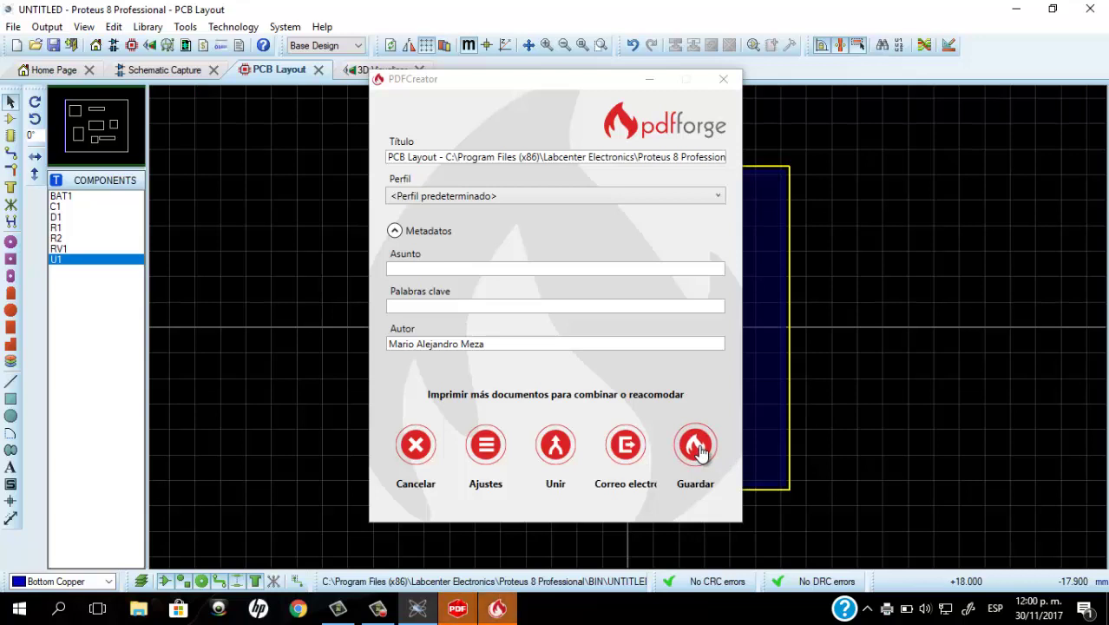
pyautogui.click(698, 447)
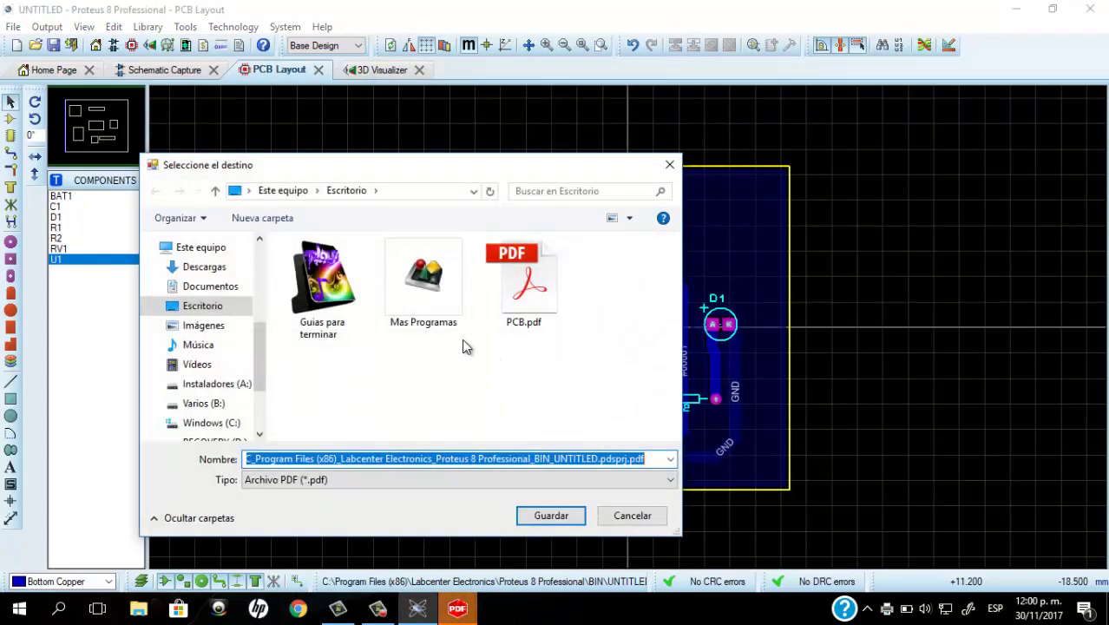